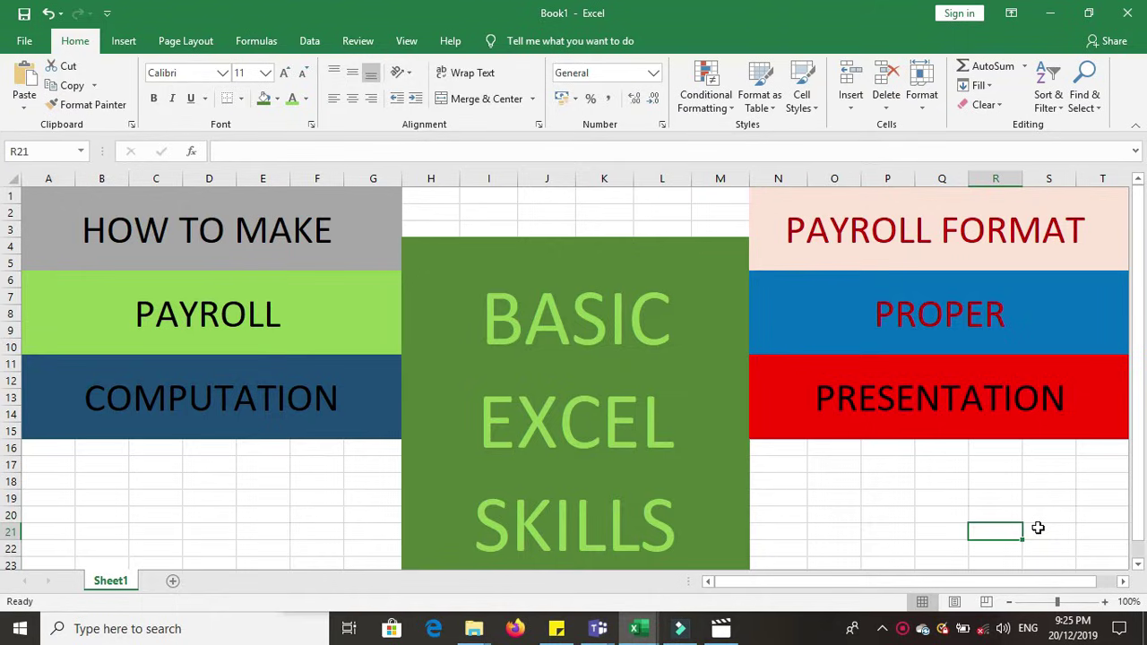
Step: Create a new blank workbook from the File menu
click(24, 40)
click(66, 121)
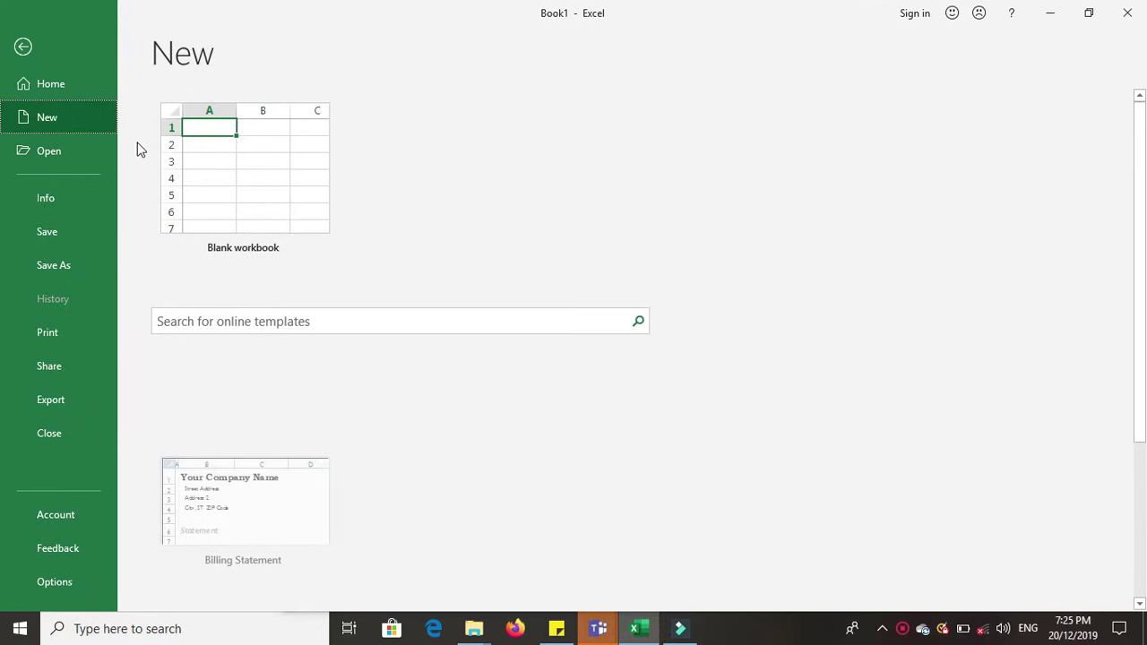
click(242, 164)
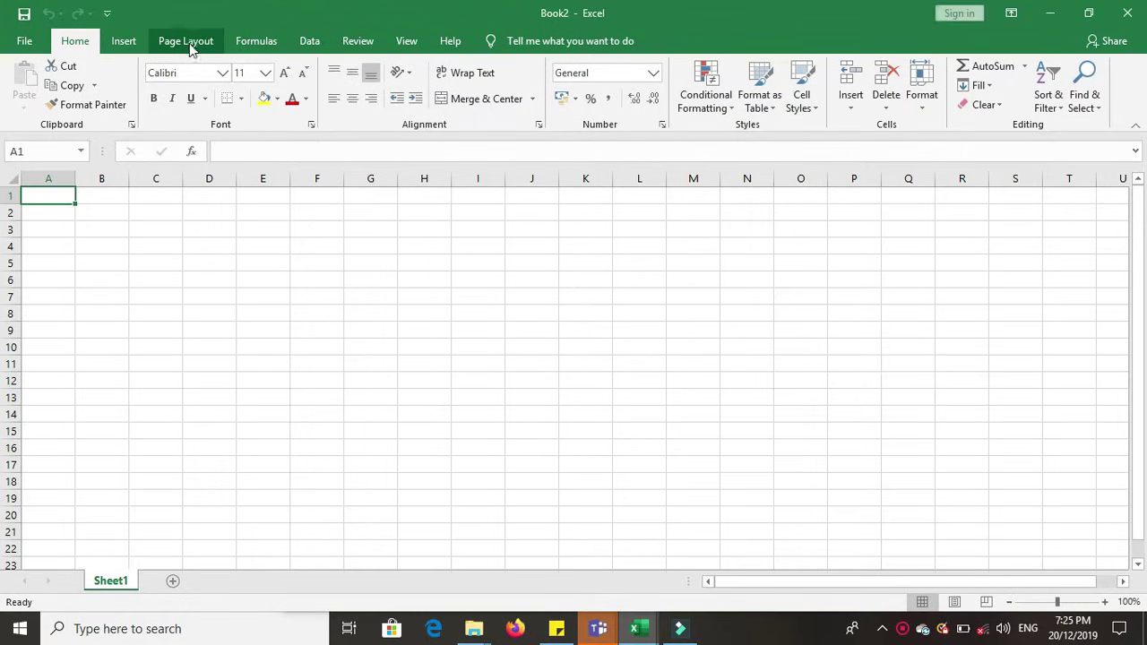
Step: Set the page orientation to Landscape so the first page spans columns A–N
click(189, 41)
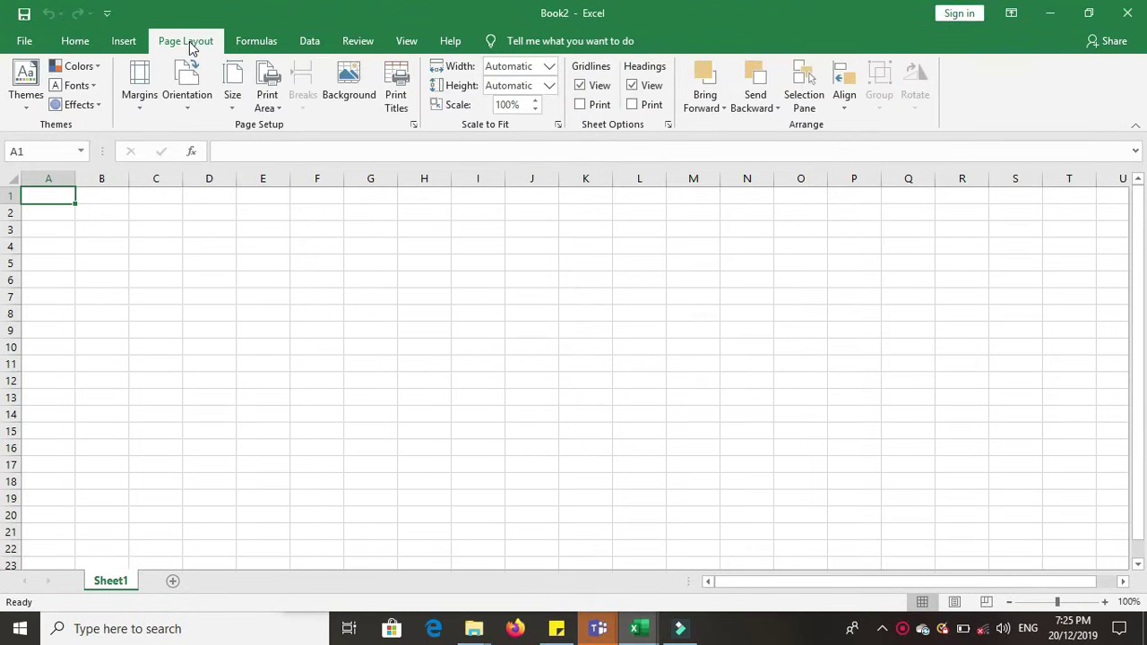
click(188, 94)
click(212, 169)
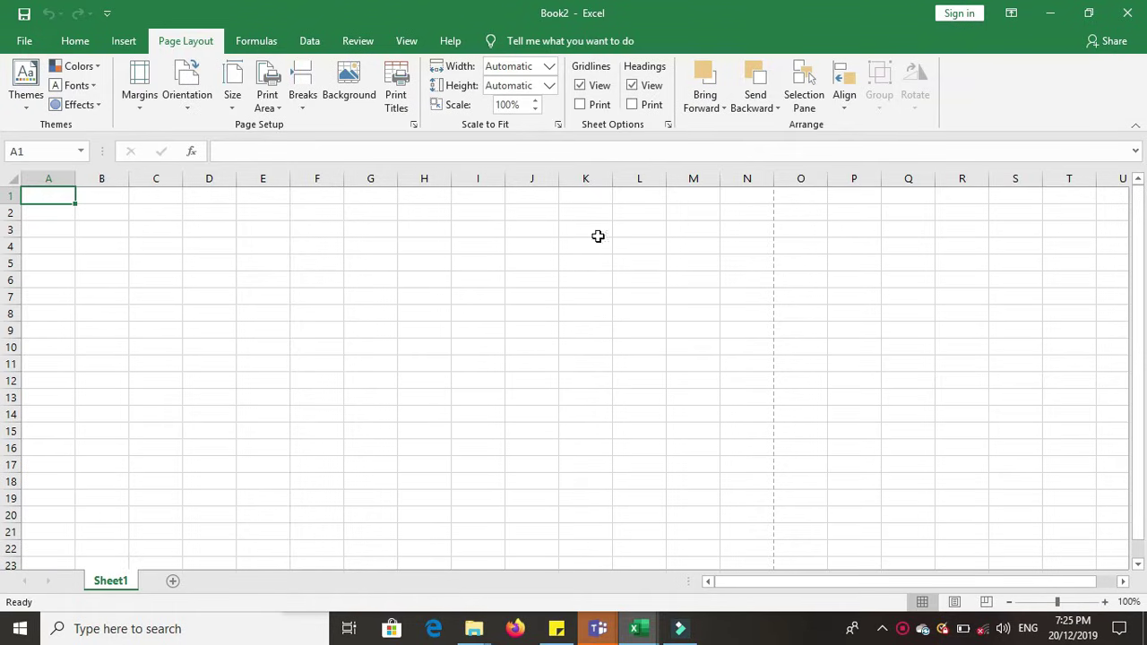
scroll(722, 545, down, 5)
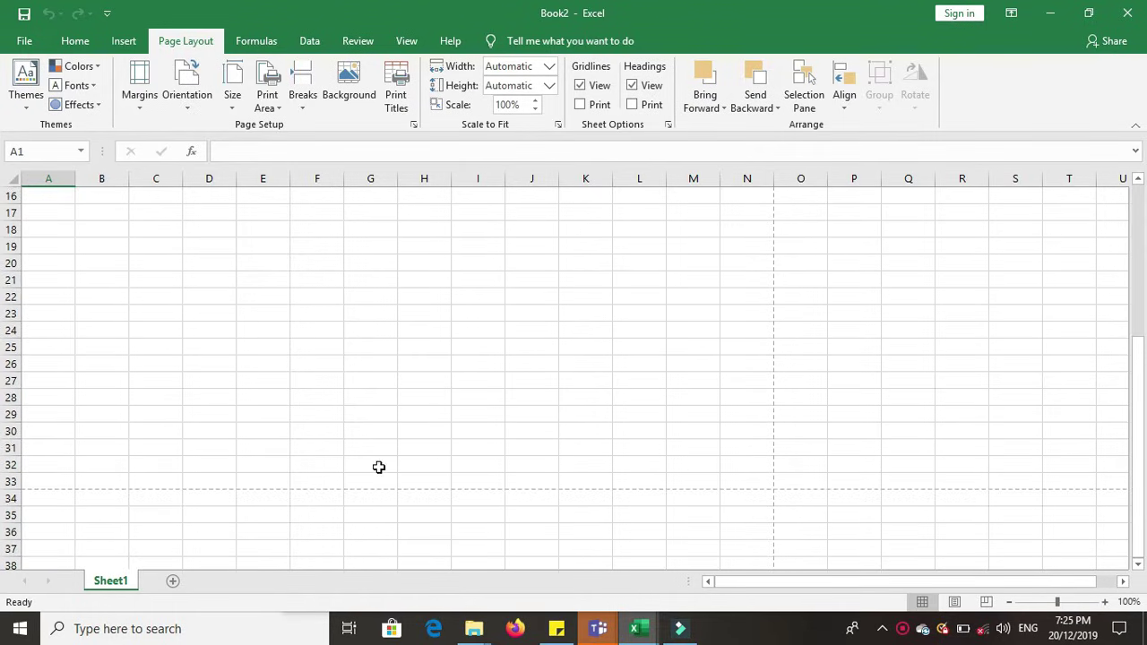
scroll(767, 430, up, 5)
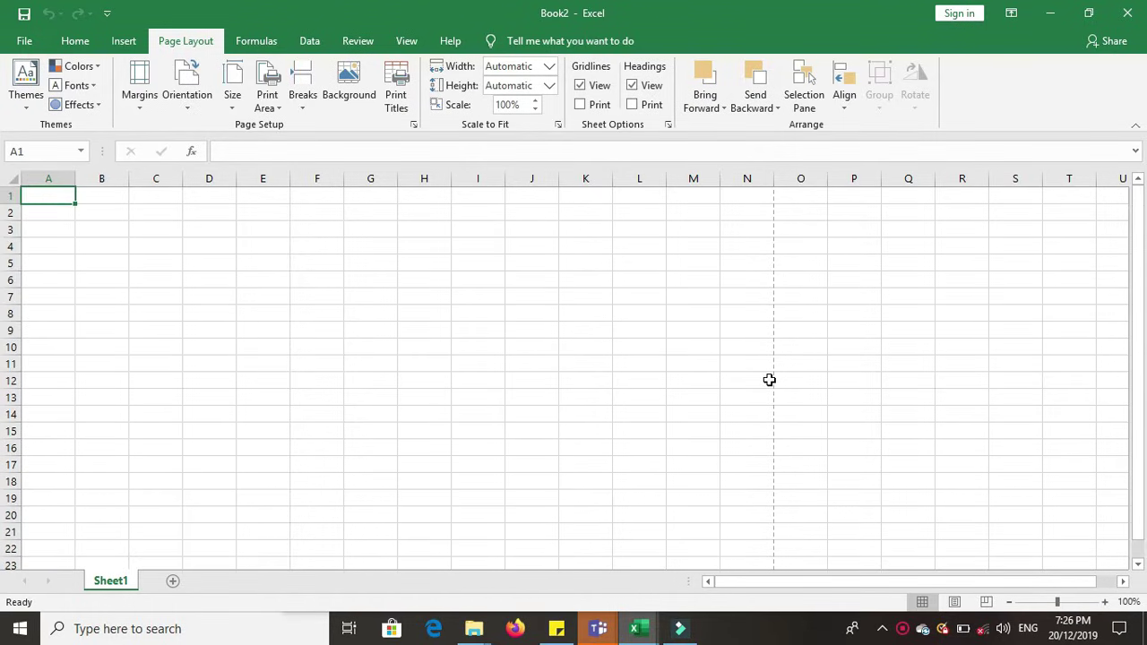
Step: Merge and centre A1:N2 and enter the title COMPANY NAME
drag(48, 194, 746, 212)
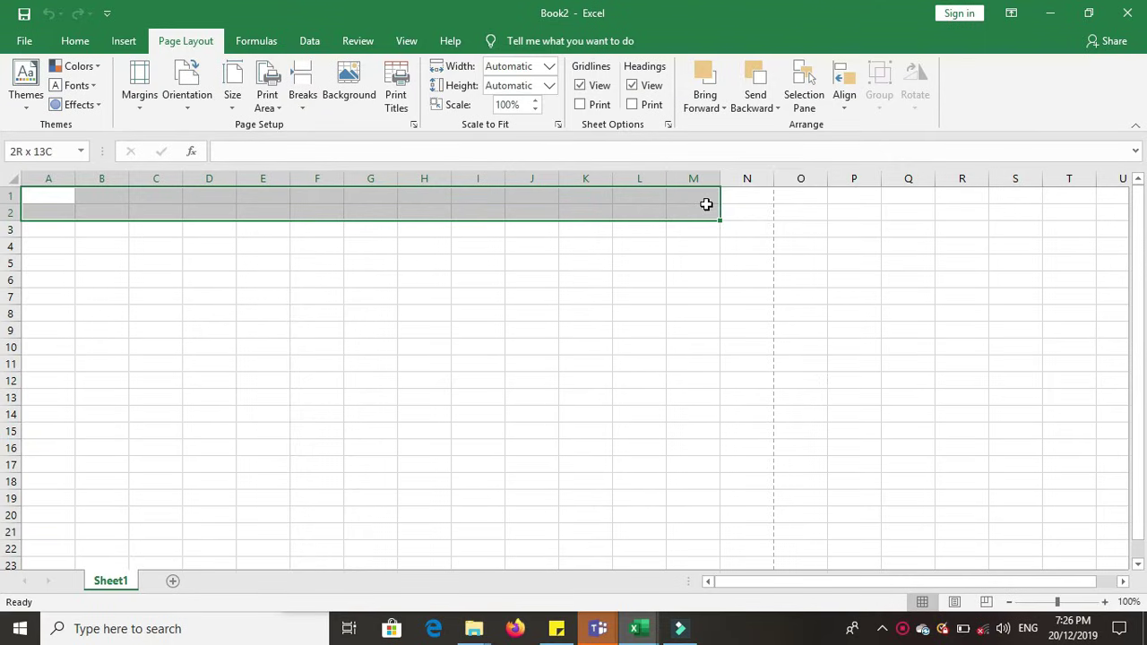
click(75, 40)
click(491, 99)
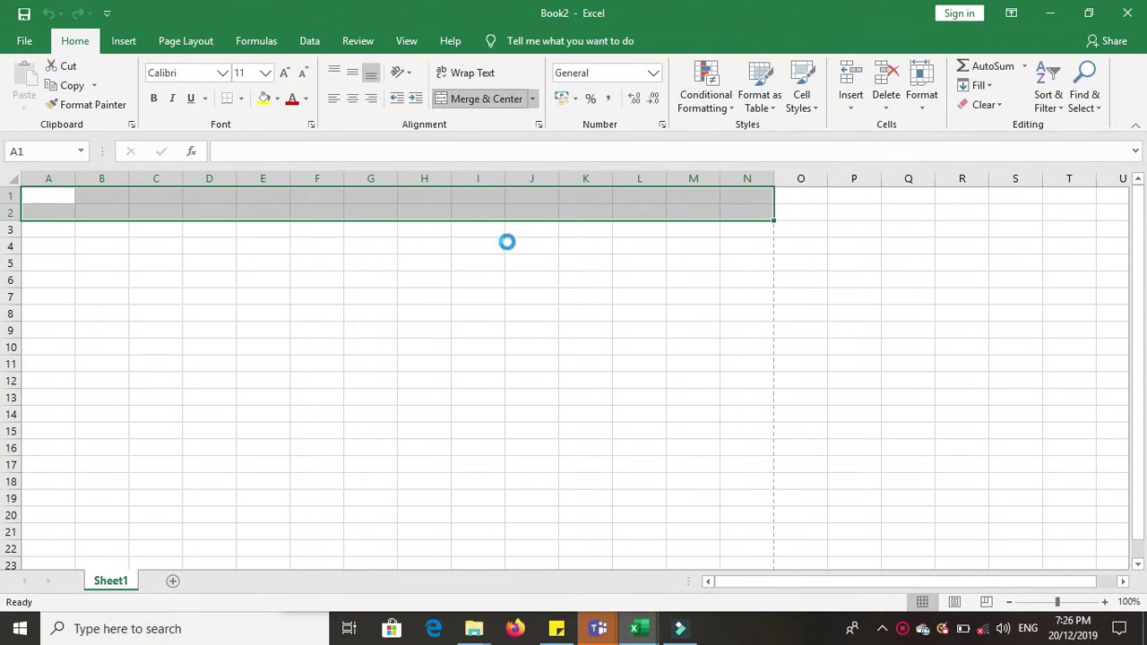
text(C)
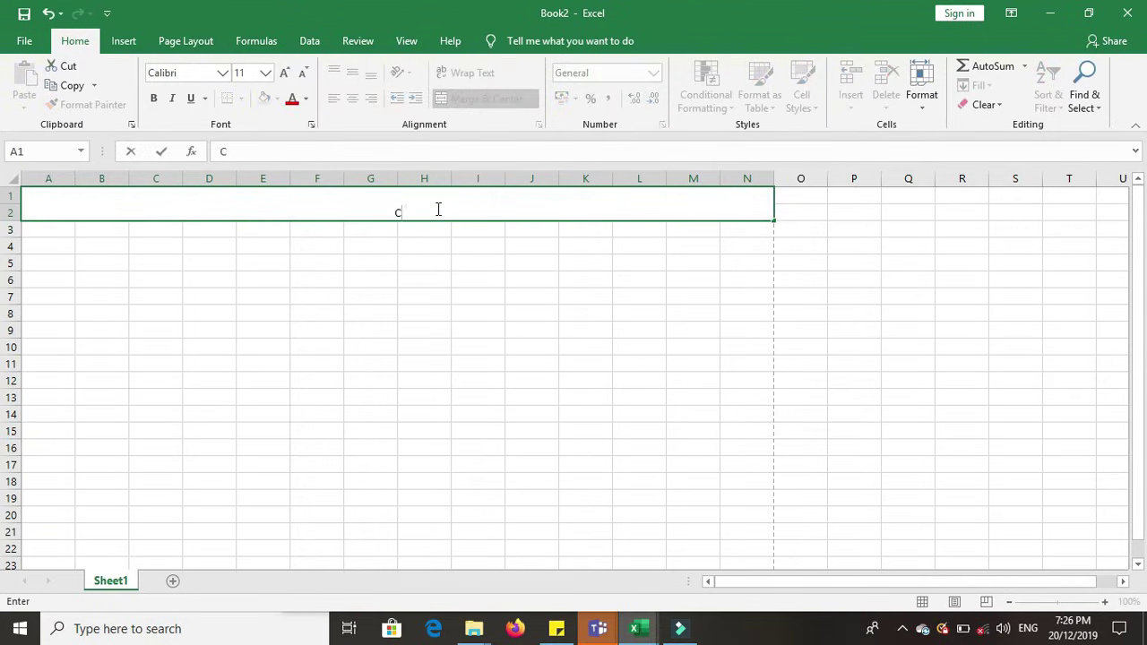
text(COMPANY )
text(NAME)
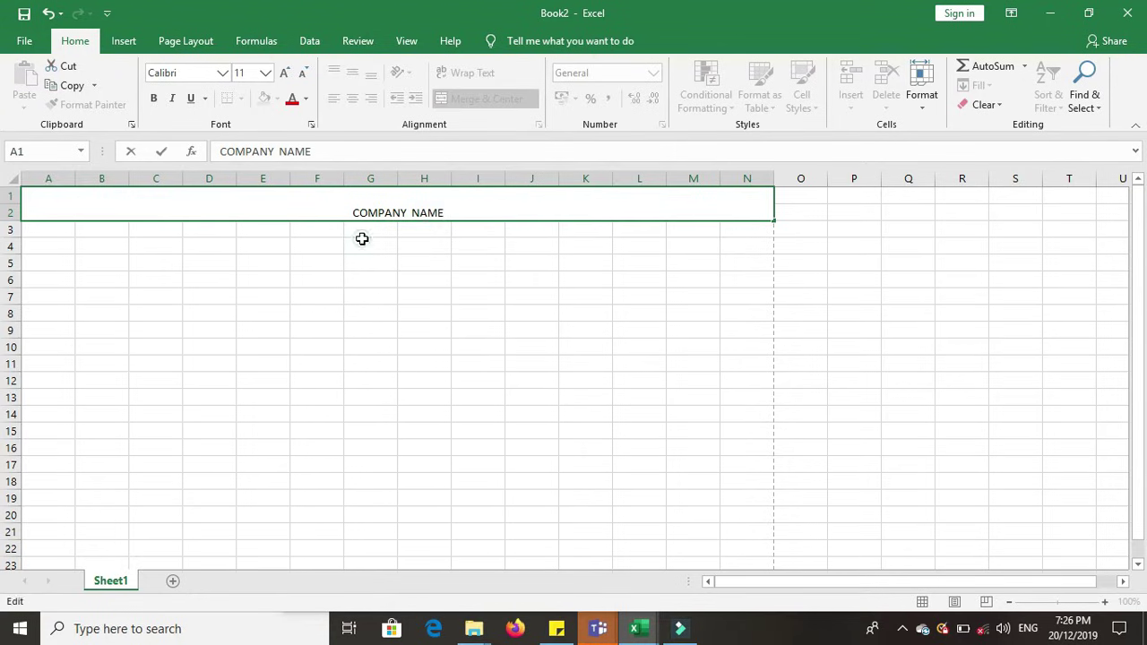
key(ctrl+Return)
Step: Enlarge the COMPANY NAME title to size 24 in Bauhaus 93
click(282, 73)
click(282, 73)
click(282, 72)
click(283, 72)
click(282, 73)
click(282, 73)
click(282, 72)
click(222, 72)
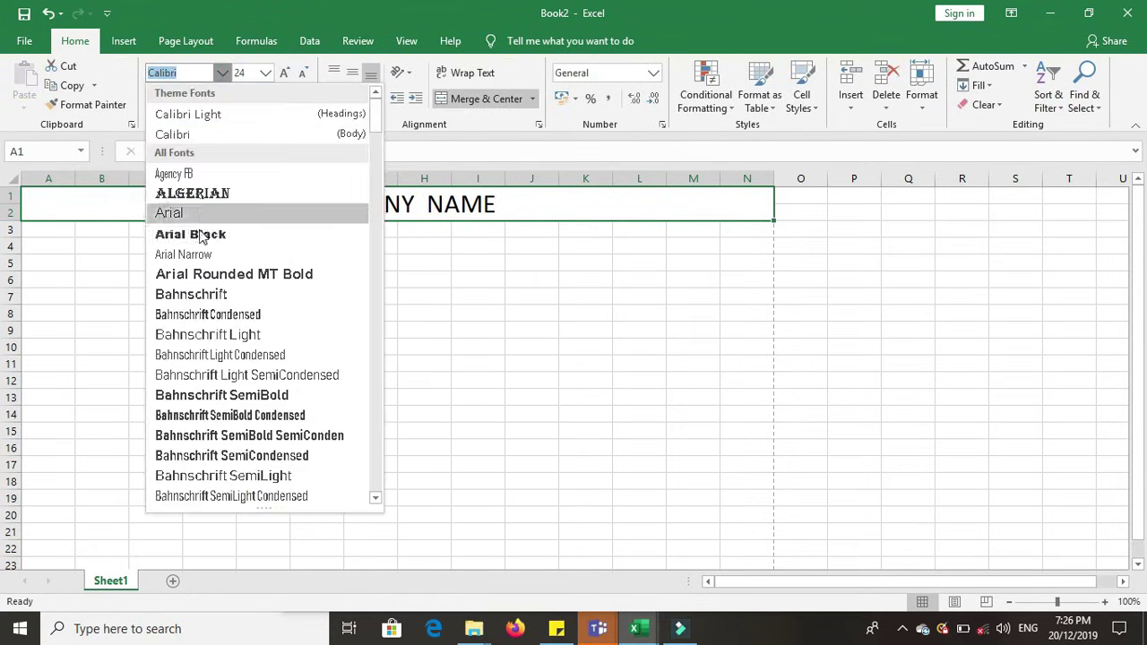
scroll(247, 352, down, 2)
scroll(244, 354, down, 1)
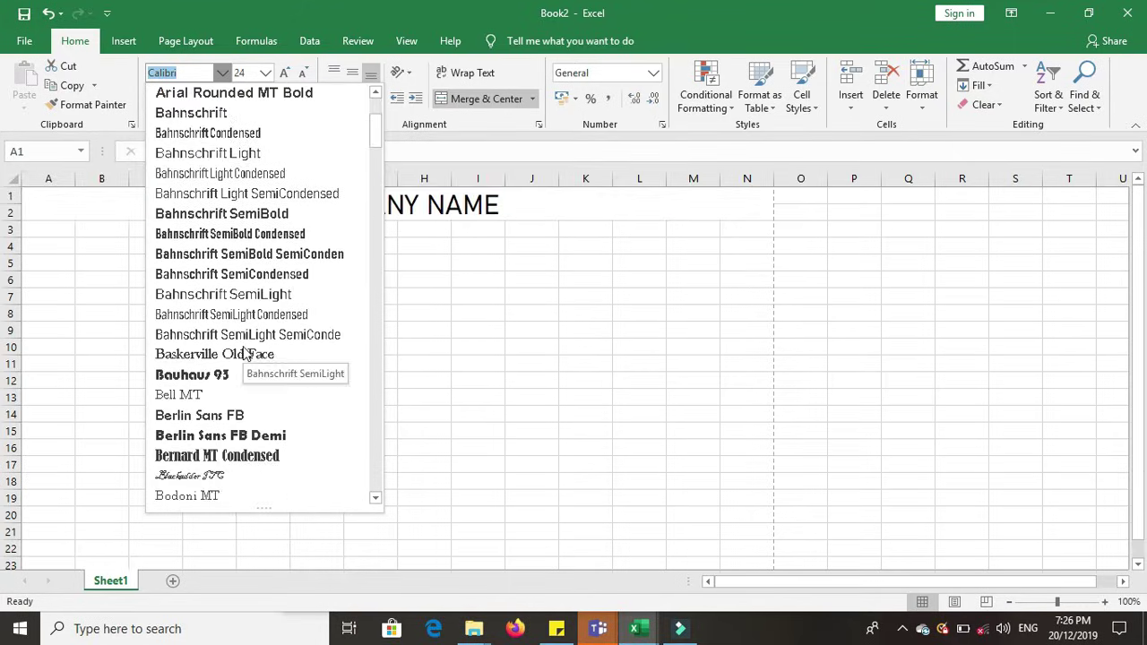
click(244, 373)
click(356, 294)
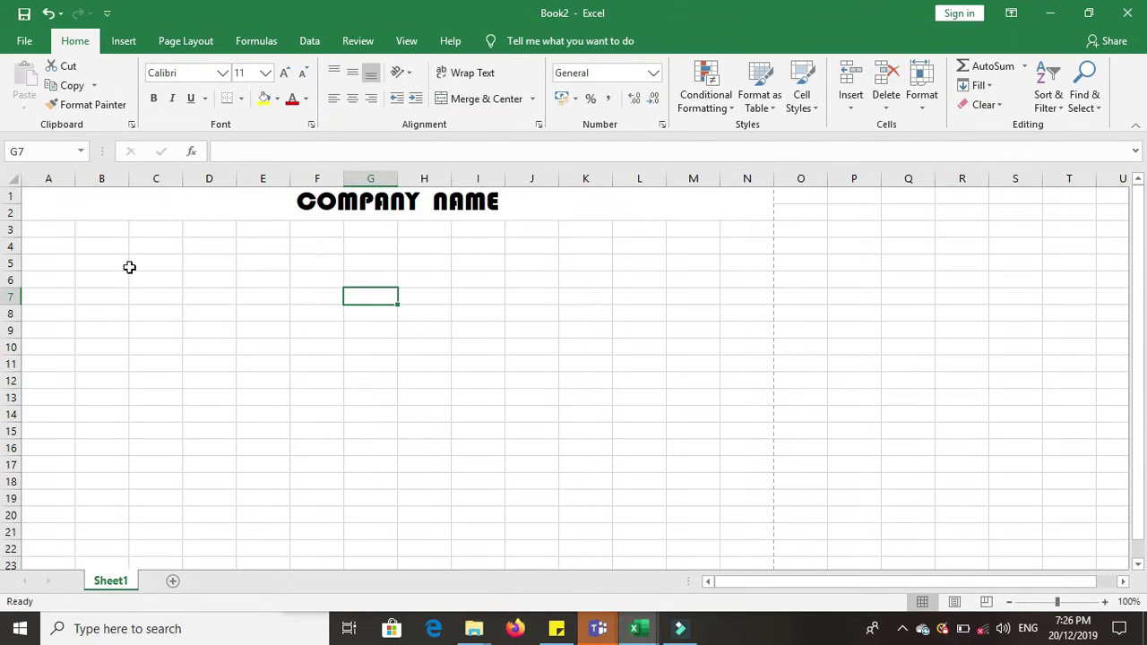
click(48, 229)
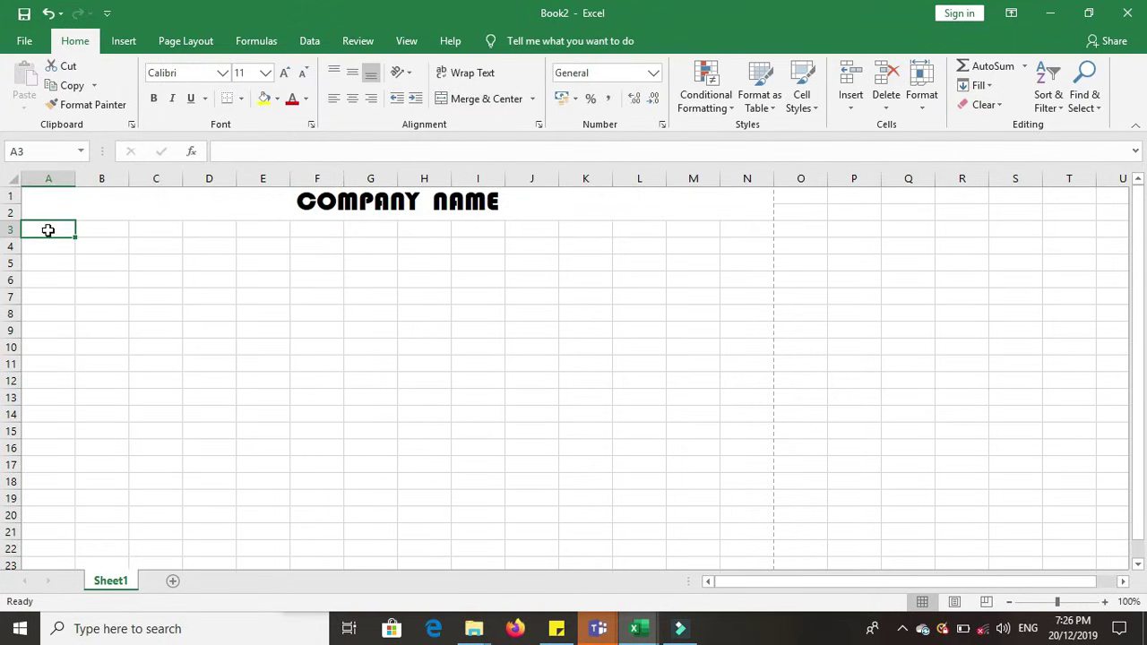
Step: Enter the labels DATE, DEPARTMENT, THRU and SUBJECT: in A3 to A6
text(DATE)
click(47, 255)
text(DEPARTMENT)
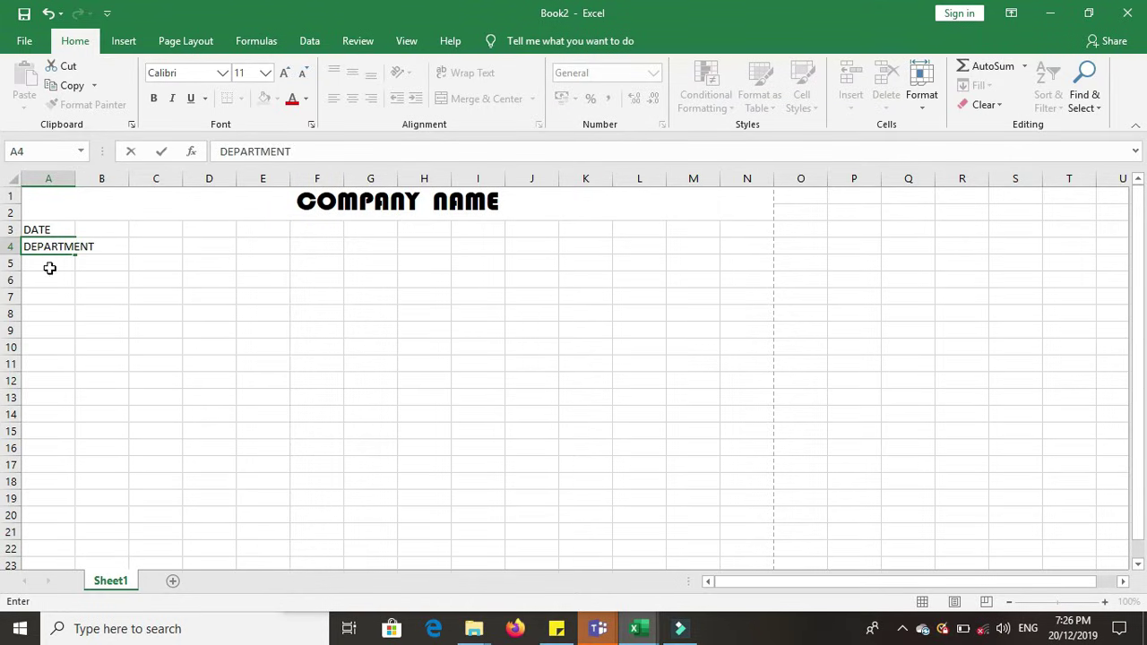
click(46, 265)
text(THRU)
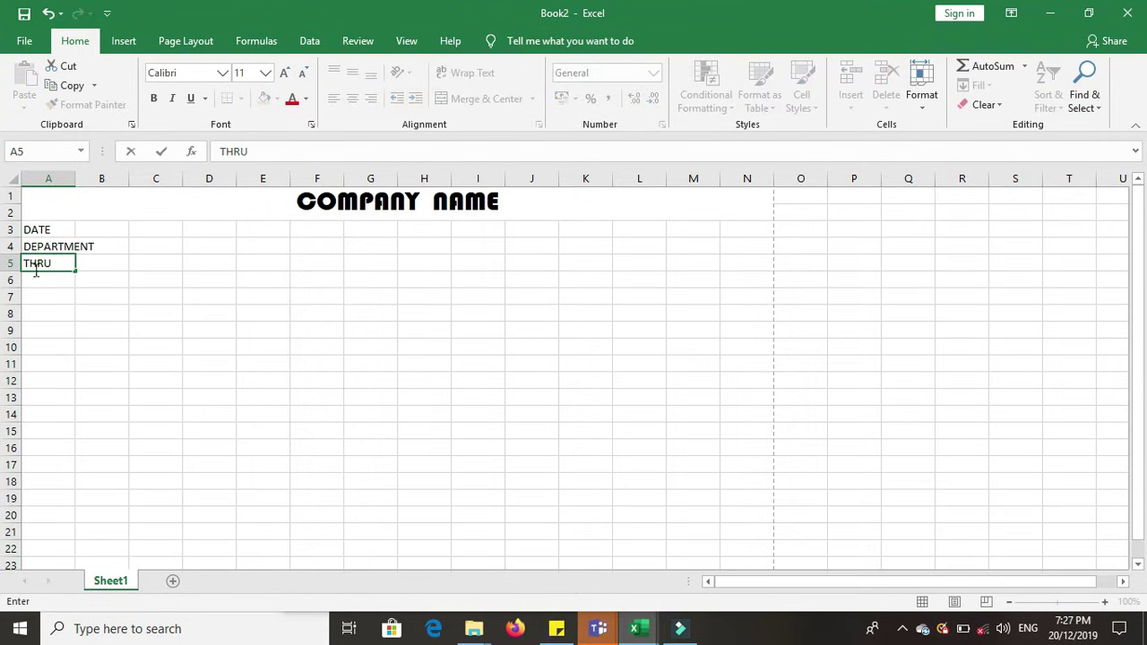
click(45, 279)
text(SUBJEC)
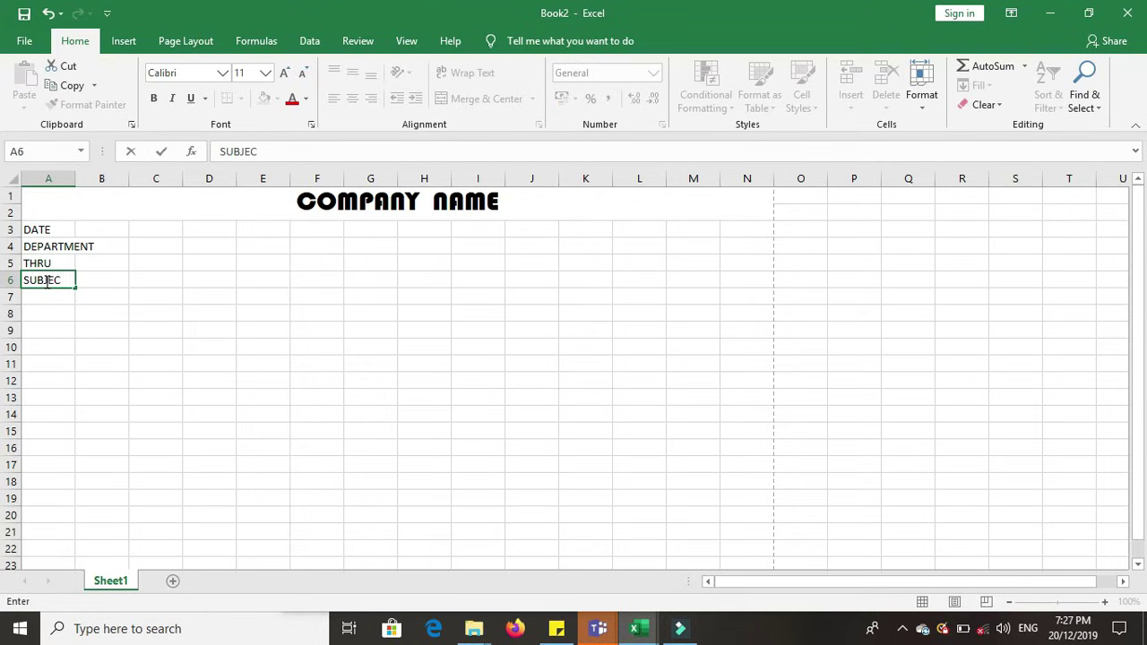
click(166, 315)
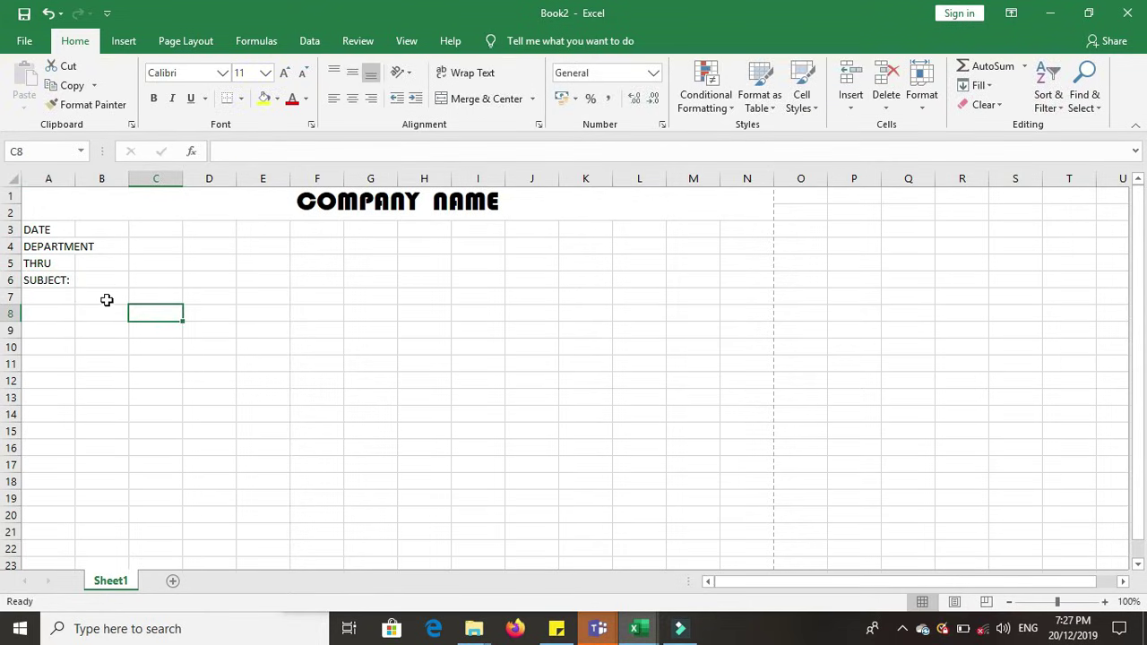
Step: Enter WEEKLY PAYROL in cell B7
click(106, 298)
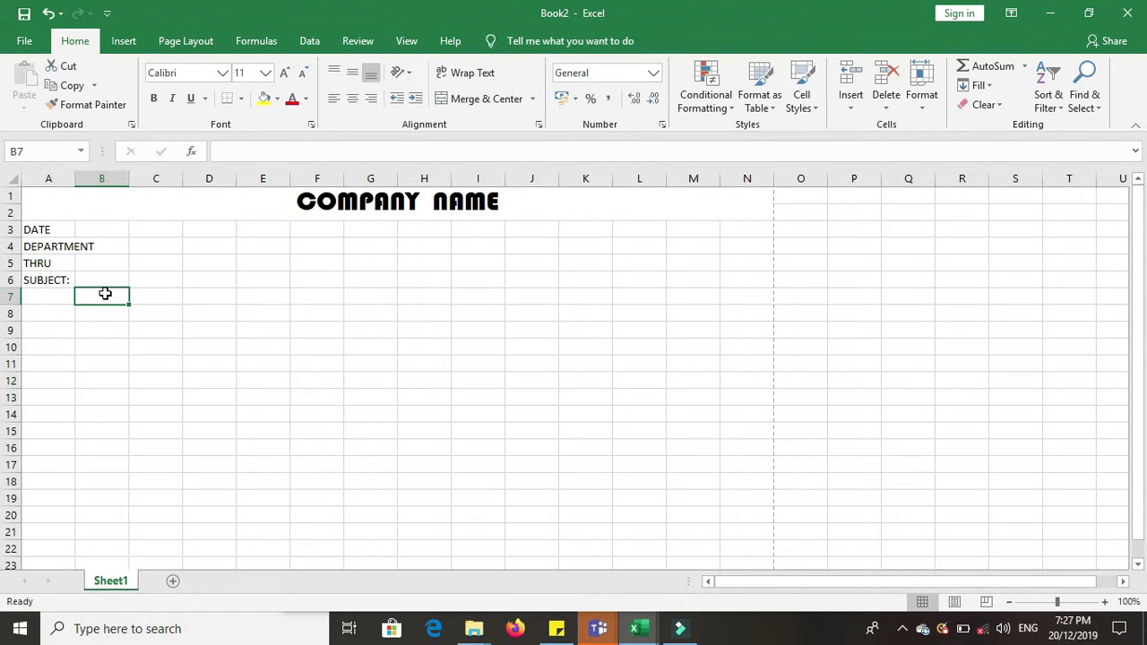
text(WEEKLY PAYROL)
key(Return)
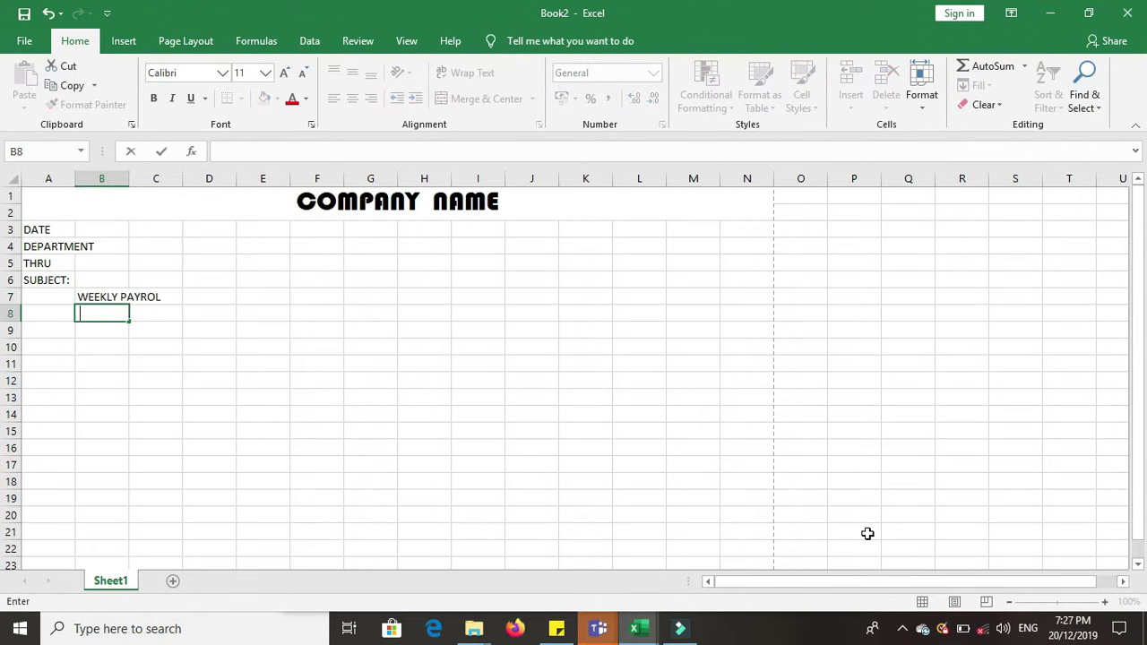
click(157, 362)
click(99, 299)
click(209, 378)
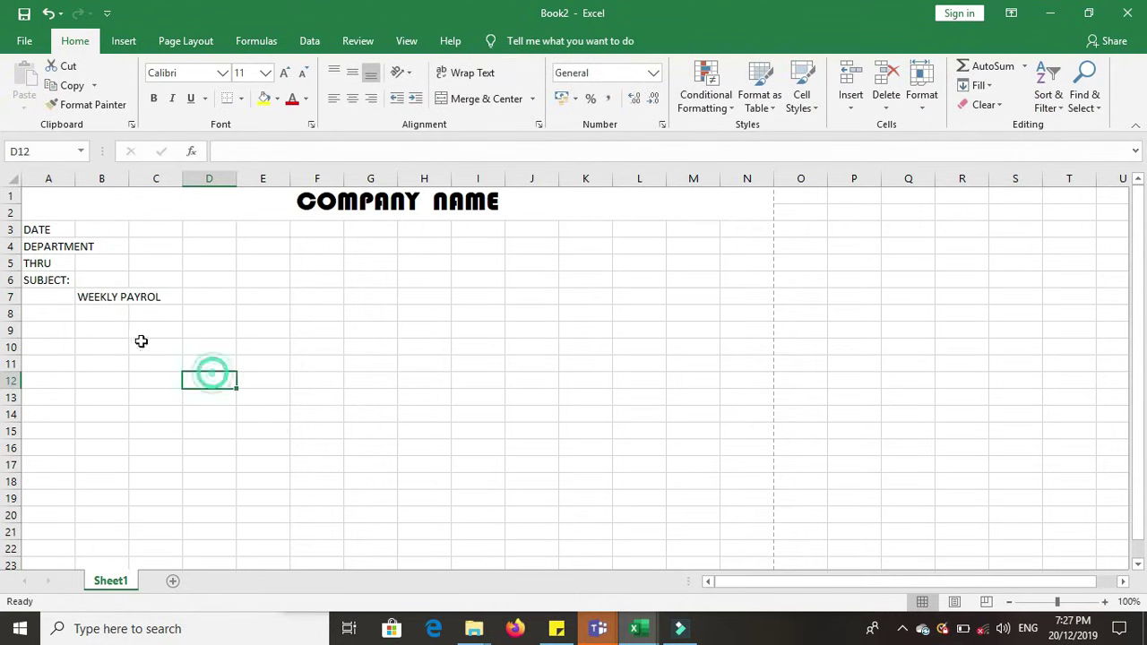
Step: Merge A8:N9 with the title 'MAY 23-29 WEEKLY MANPOWER PAYROLL' at 20 points
drag(50, 316, 735, 326)
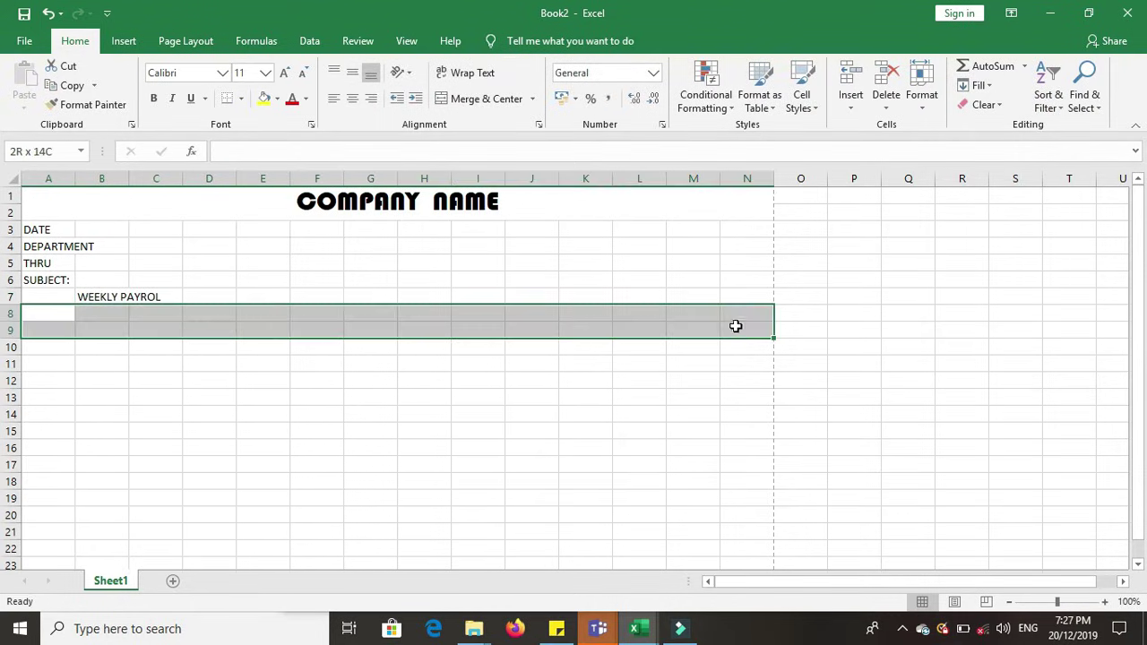
click(479, 98)
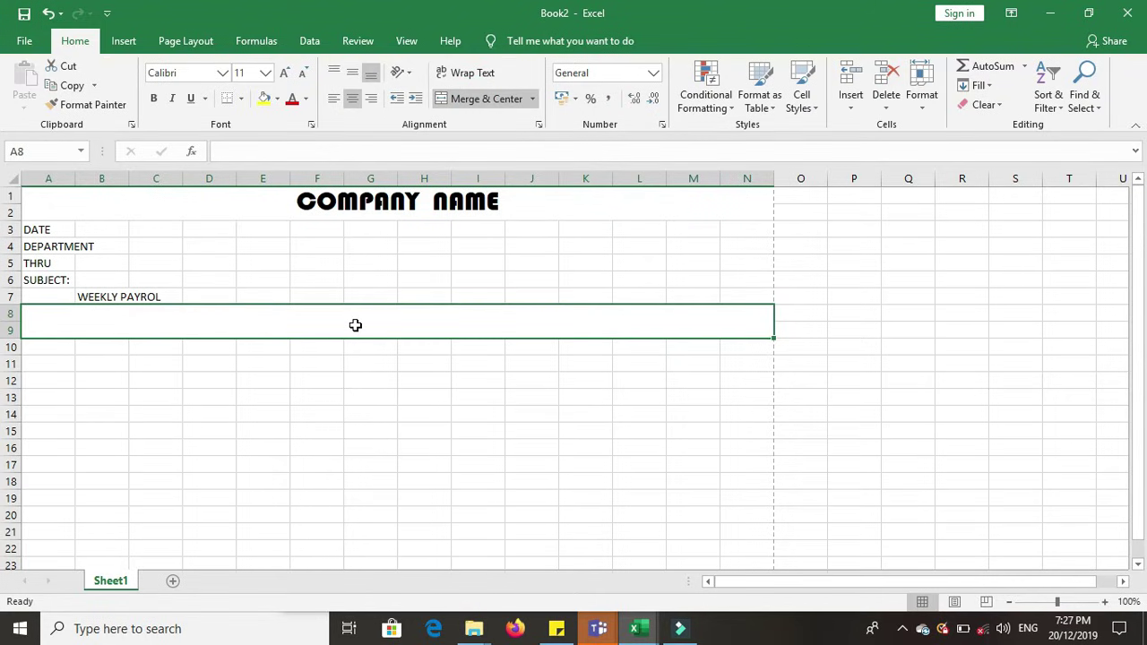
text(MAY 23-29  WEEKLY  MANPOWER  PAYROLL)
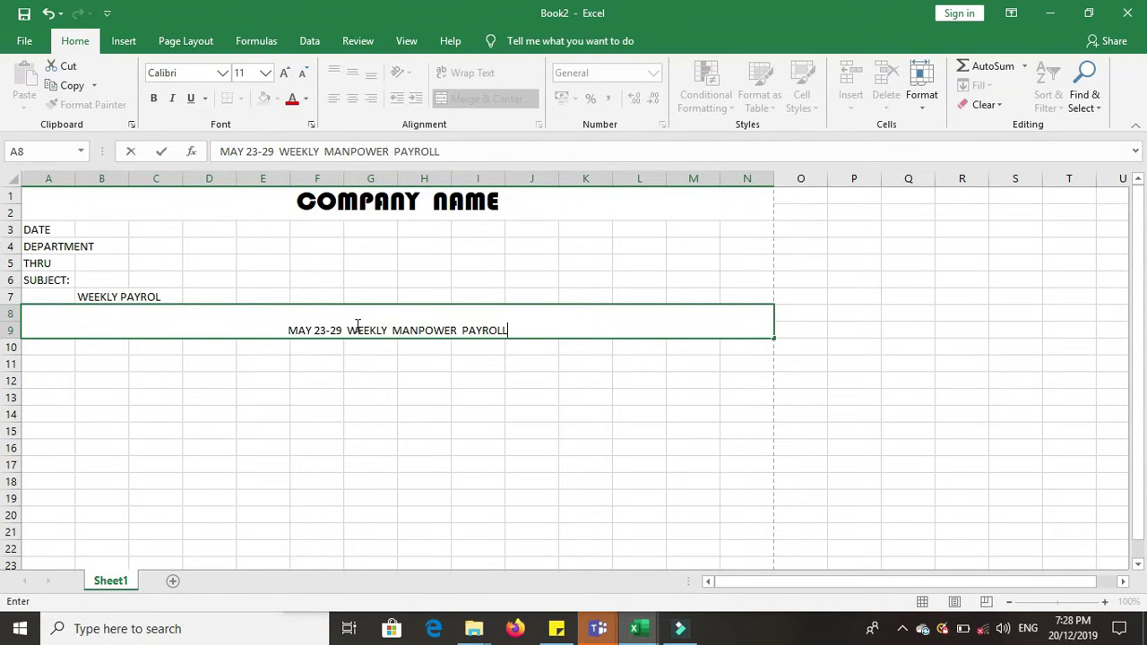
click(425, 321)
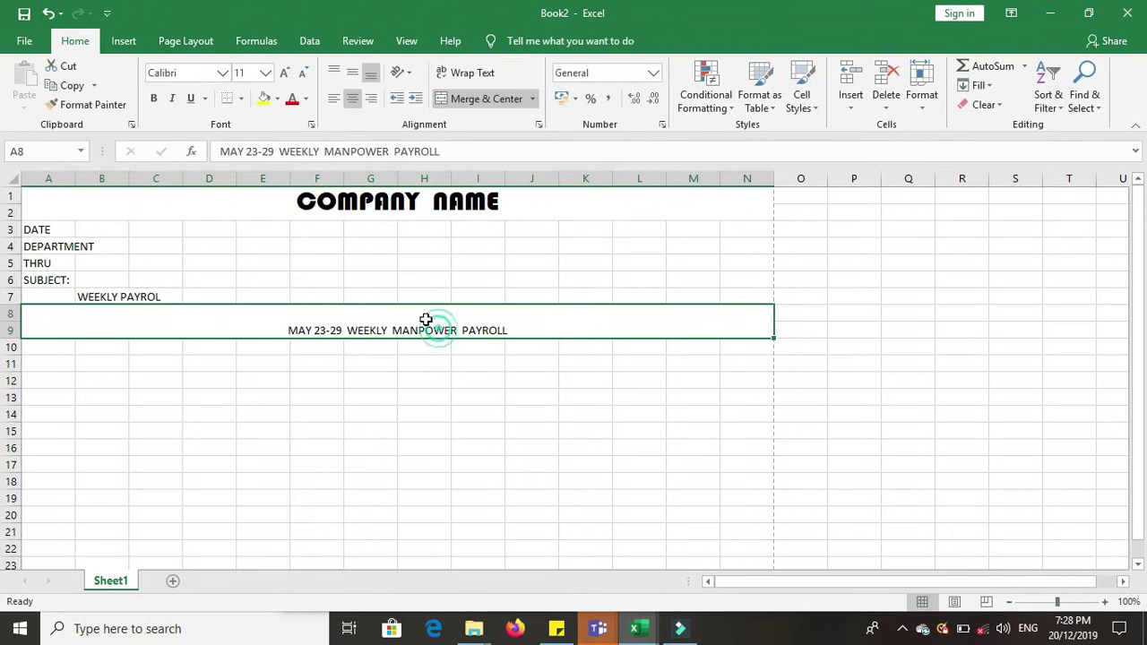
click(284, 73)
click(284, 72)
click(284, 73)
click(284, 72)
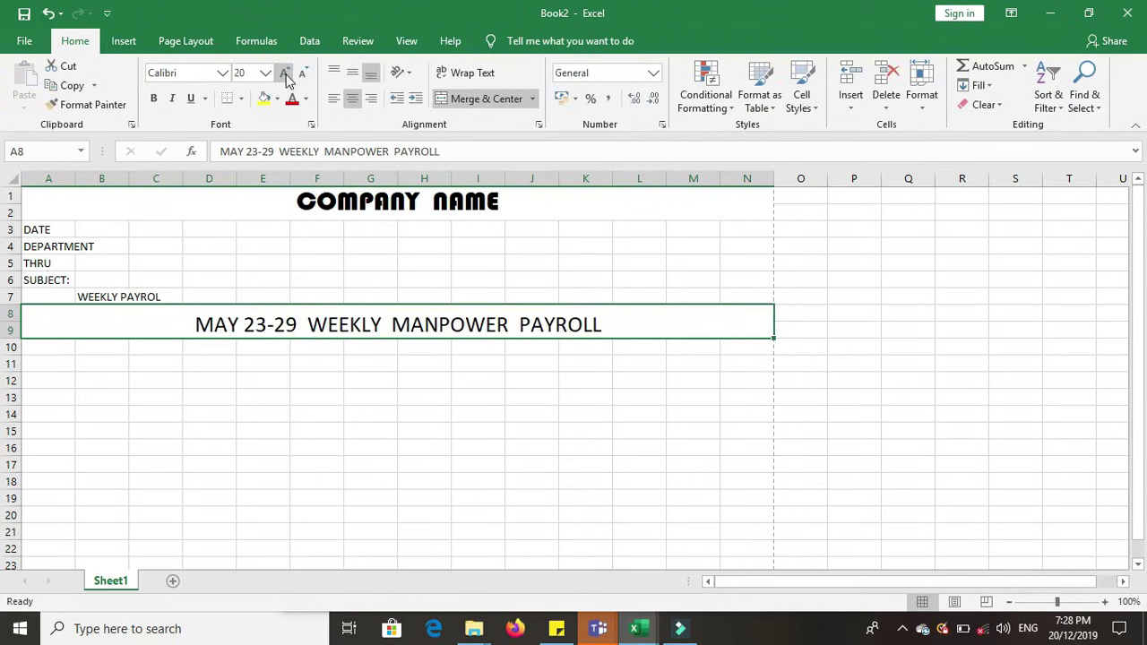
click(101, 233)
Step: Make the header labels in A3:C7 bold at size 14
drag(40, 234, 168, 300)
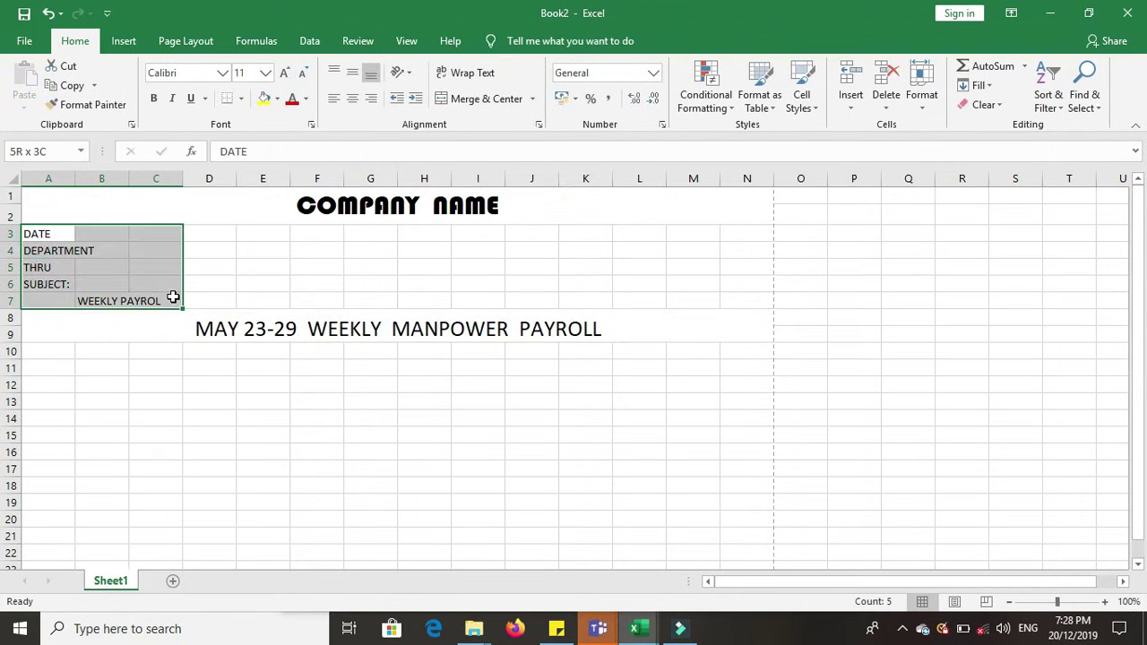
click(284, 72)
click(284, 73)
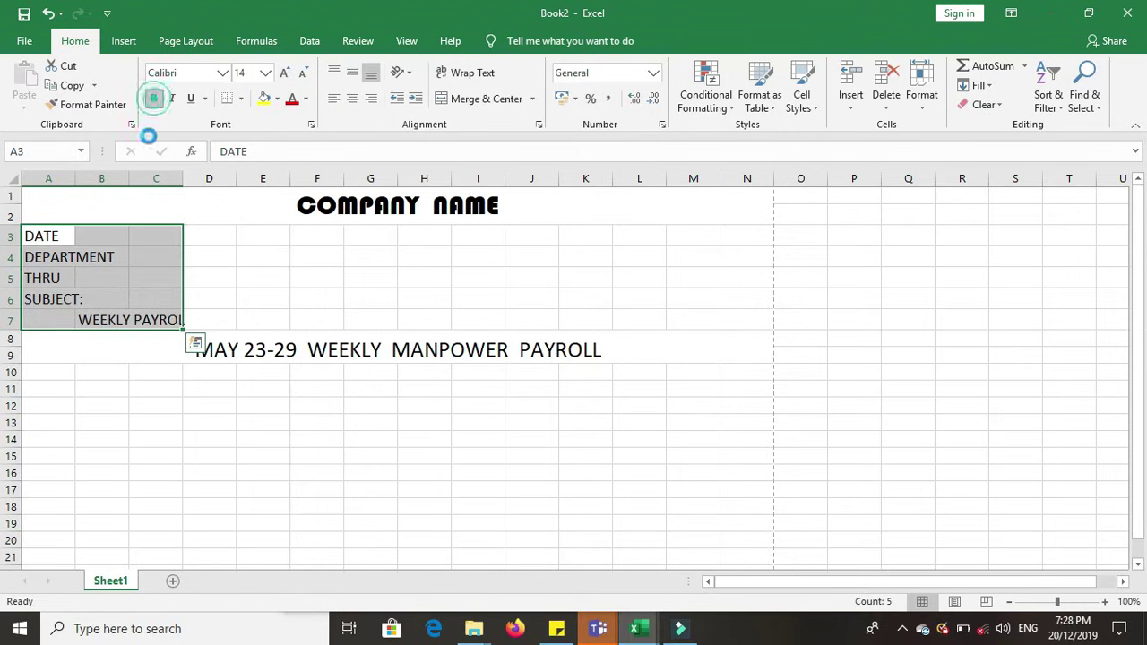
click(153, 97)
click(208, 404)
Step: Apply the Algerian font to the payroll title
click(439, 347)
click(223, 72)
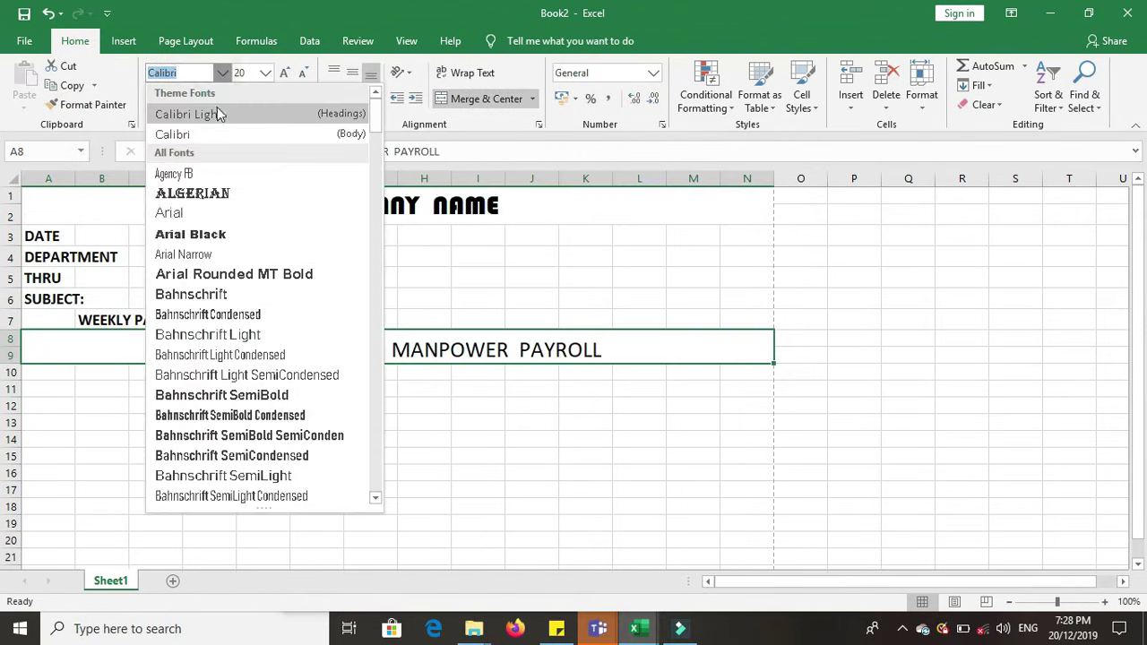
click(238, 195)
click(366, 453)
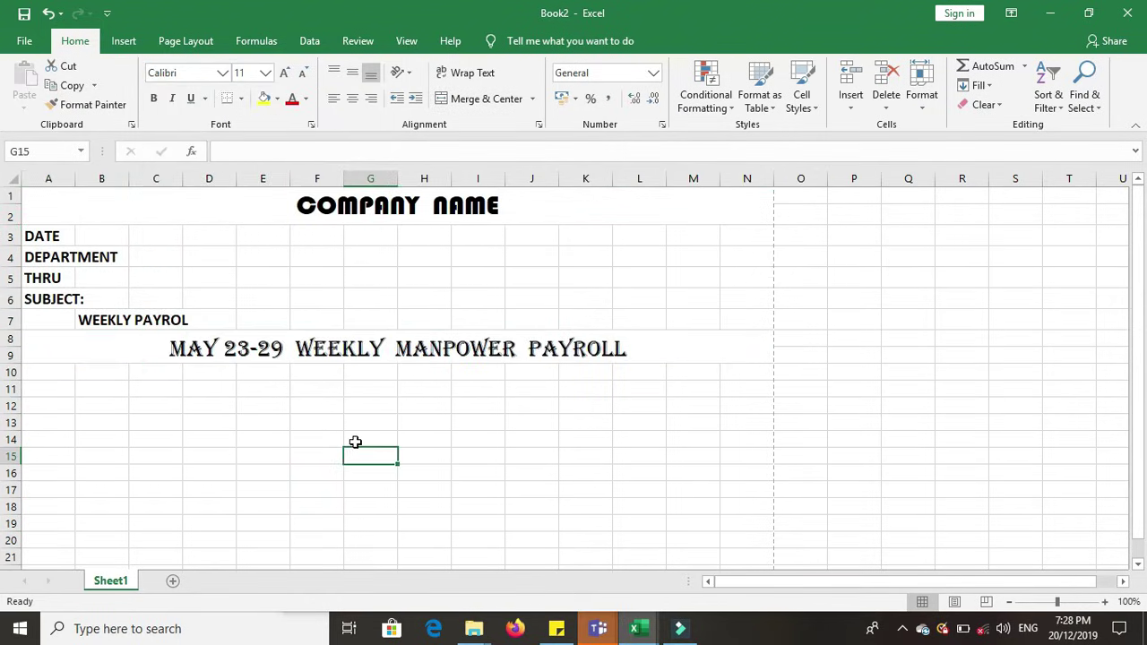
Step: Narrow column A by dragging its border left
scroll(253, 439, down, 1)
scroll(115, 338, down, 1)
scroll(99, 269, up, 2)
drag(77, 183, 51, 187)
Step: Merge A10:C11 and enter the heading NAME OF WORKERS
click(196, 471)
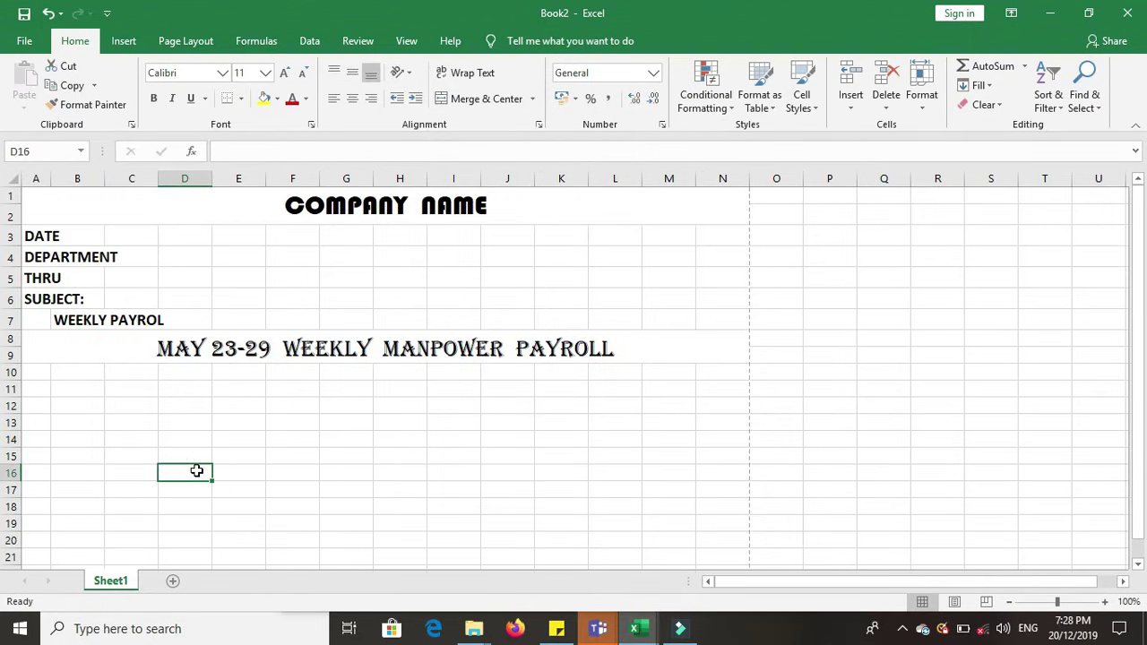
drag(34, 371, 123, 383)
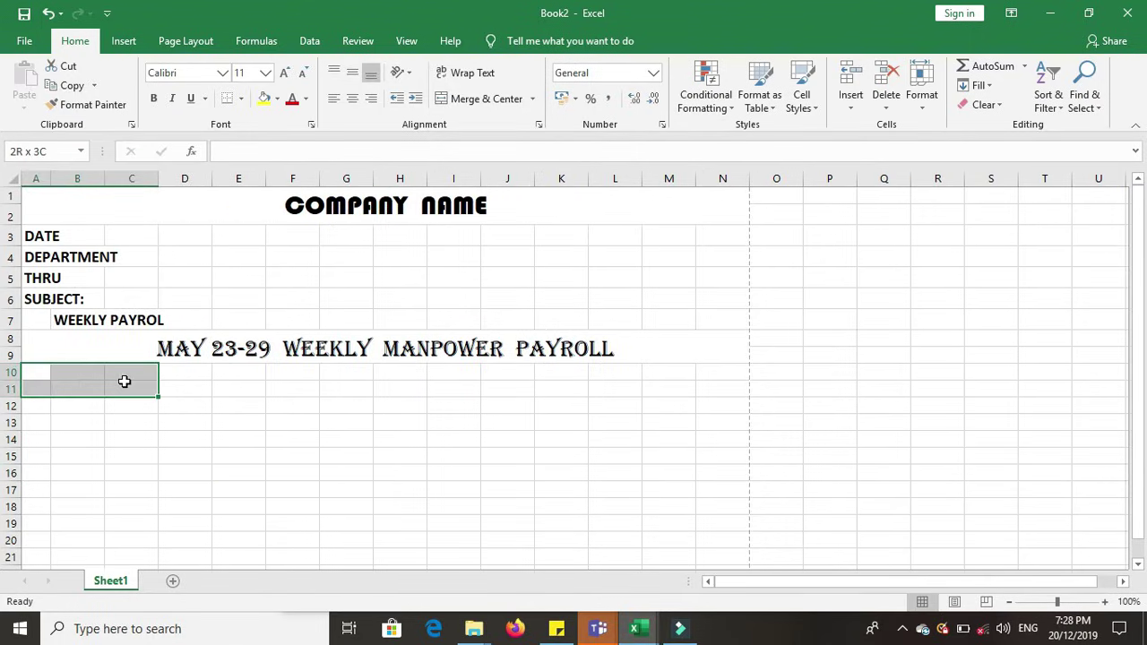
click(486, 98)
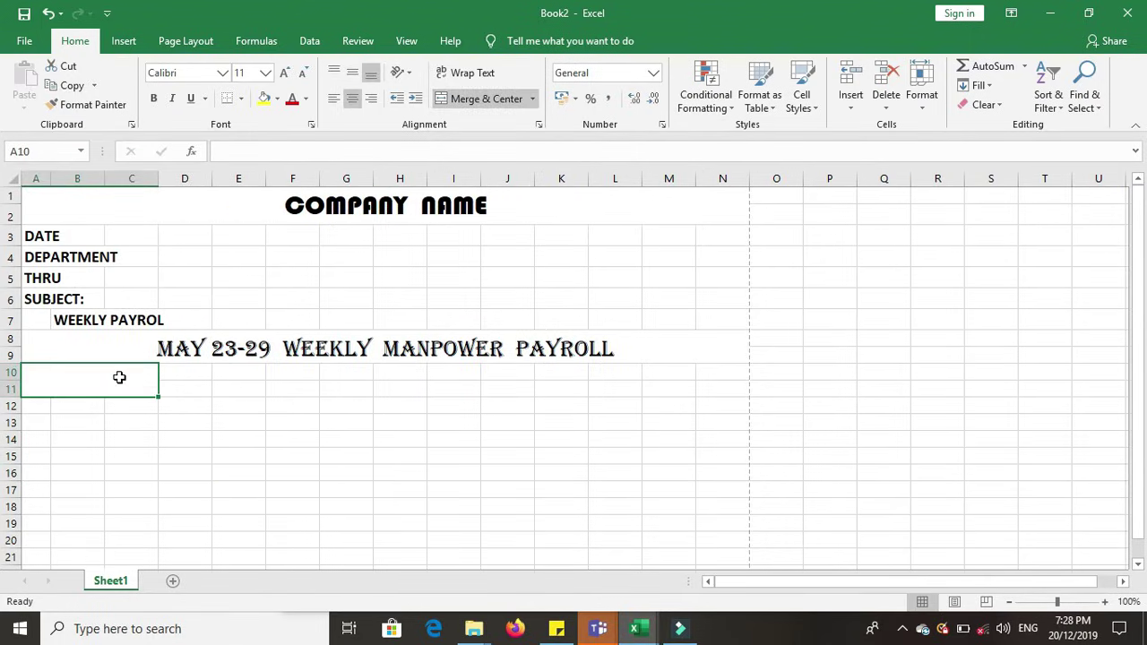
text(NAME OF WO)
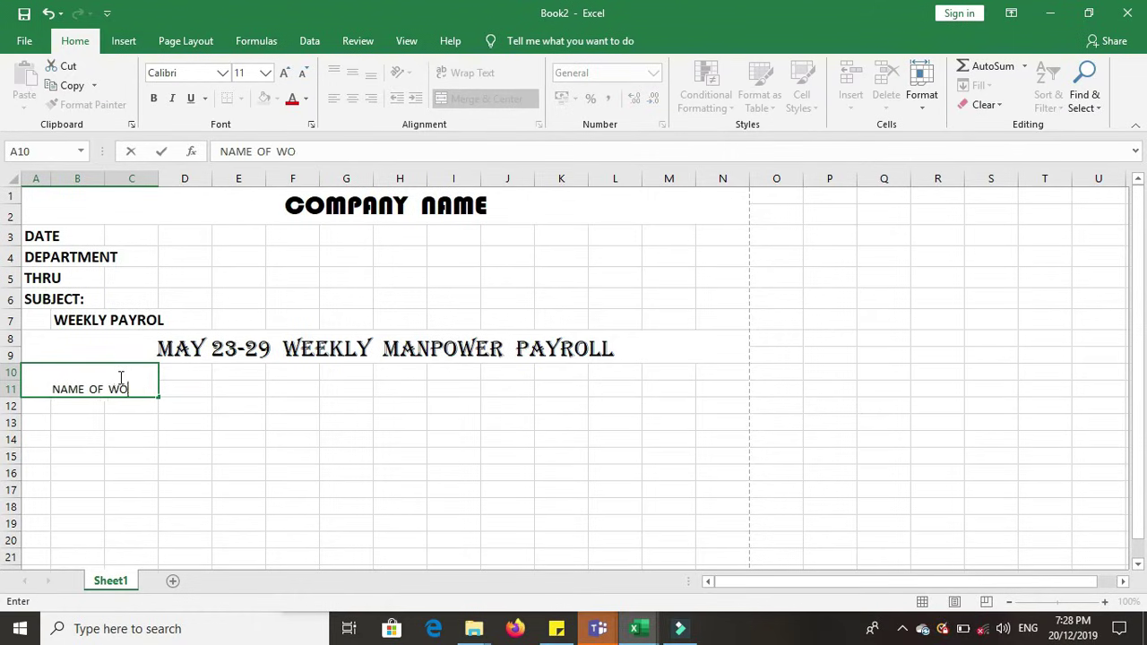
text(RKERS)
click(122, 455)
Step: Middle-align the heading at size 14 without wrapping, and widen column C slightly
click(123, 386)
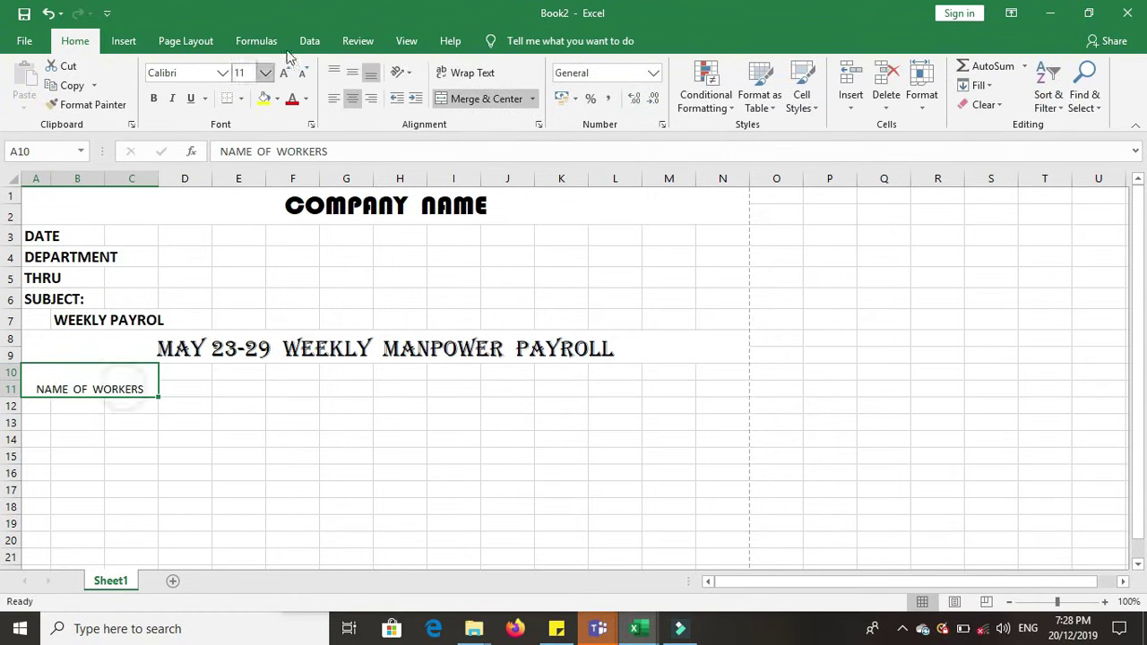
click(352, 73)
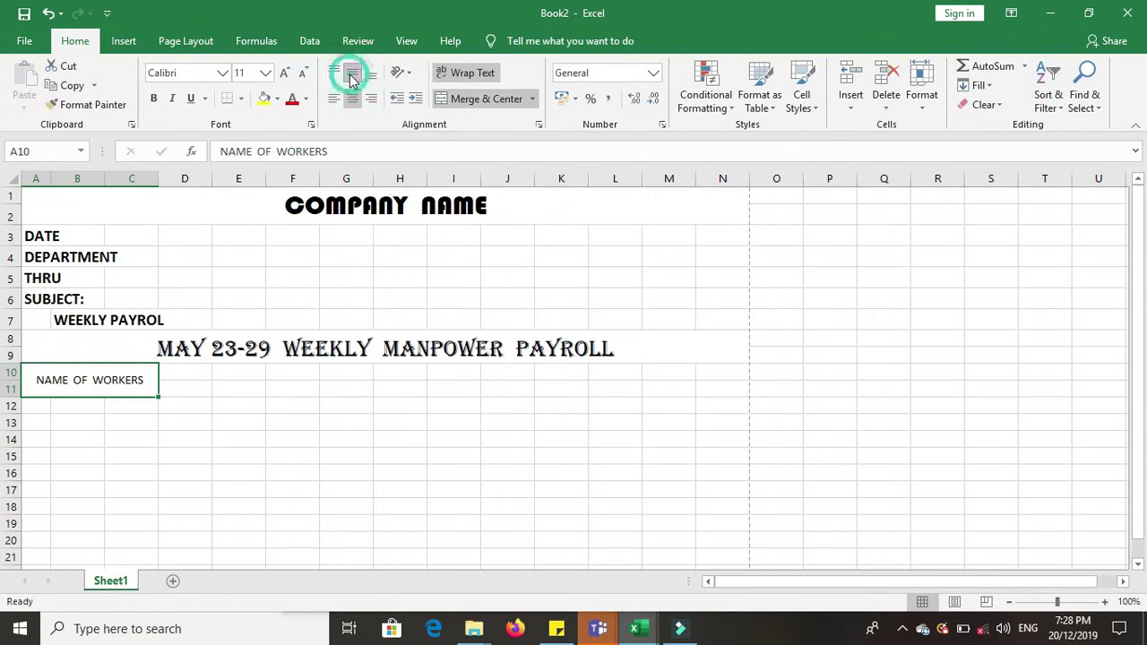
double_click(285, 74)
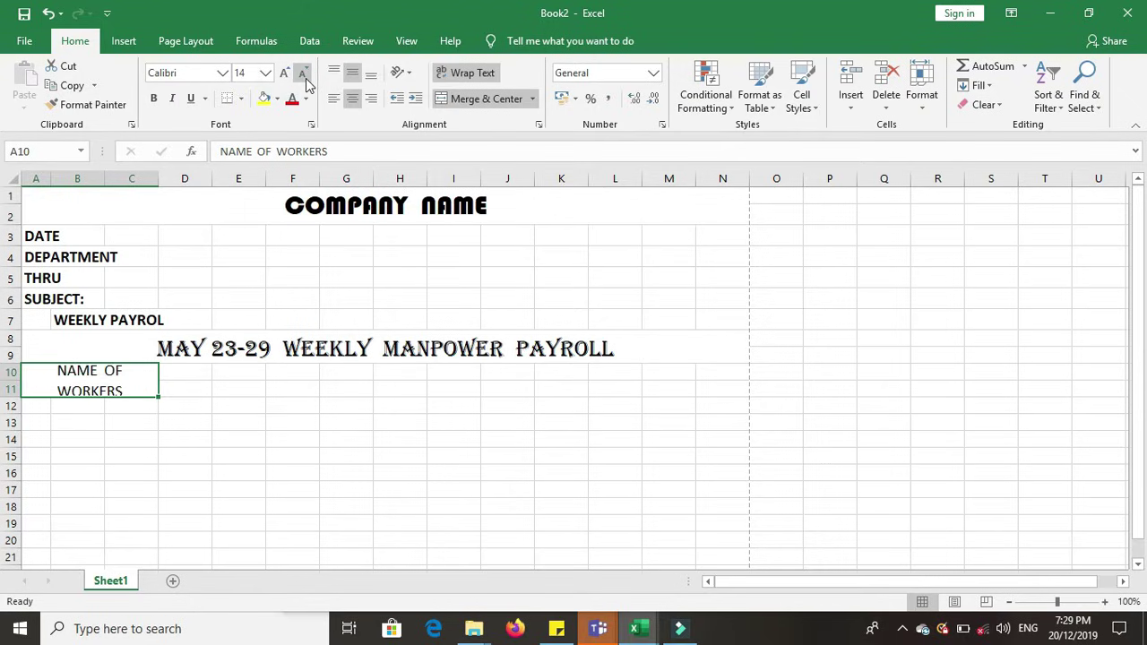
click(466, 73)
click(197, 403)
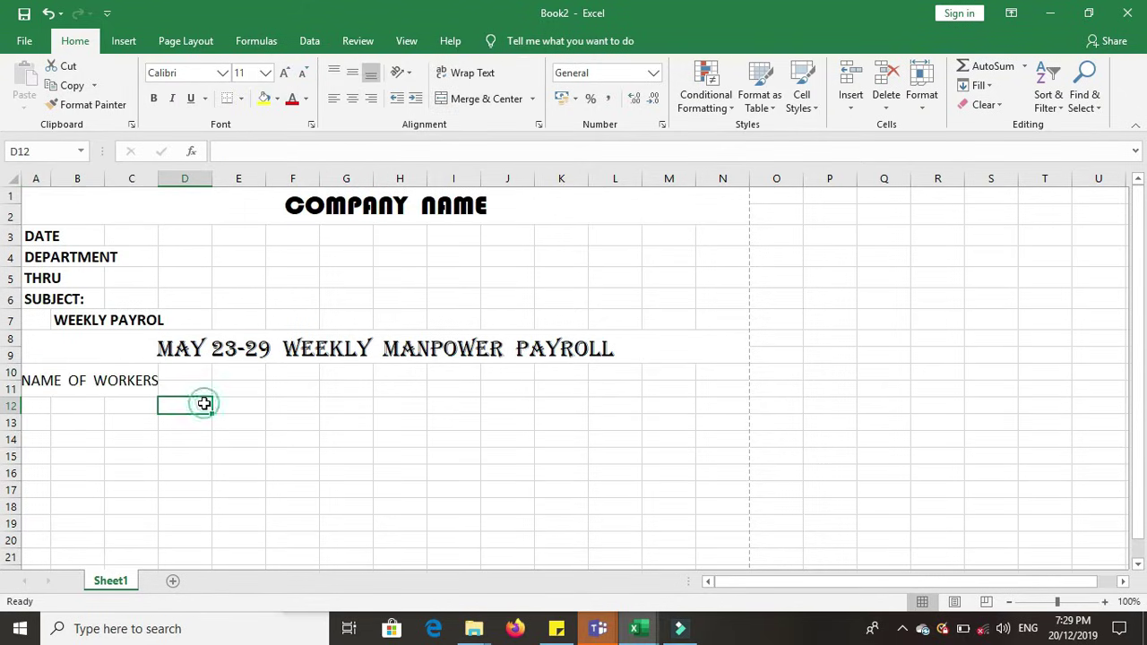
drag(160, 181, 164, 182)
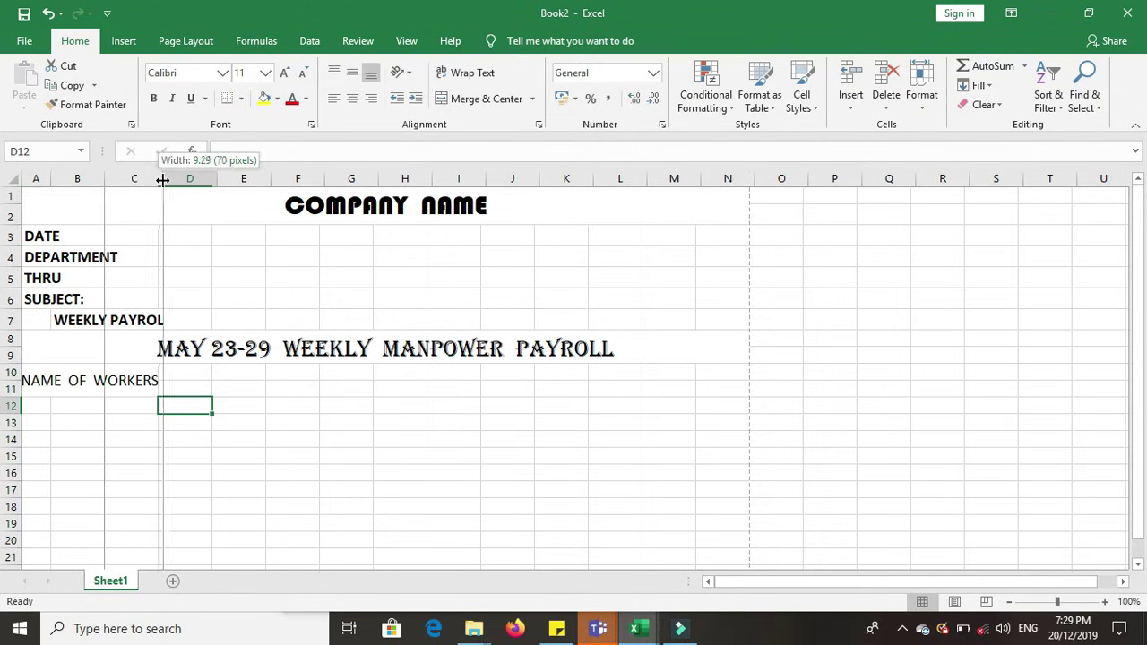
Step: Merge D10:D11 next to the workers heading
click(223, 412)
key(Down)
key(Down)
key(Down)
click(191, 379)
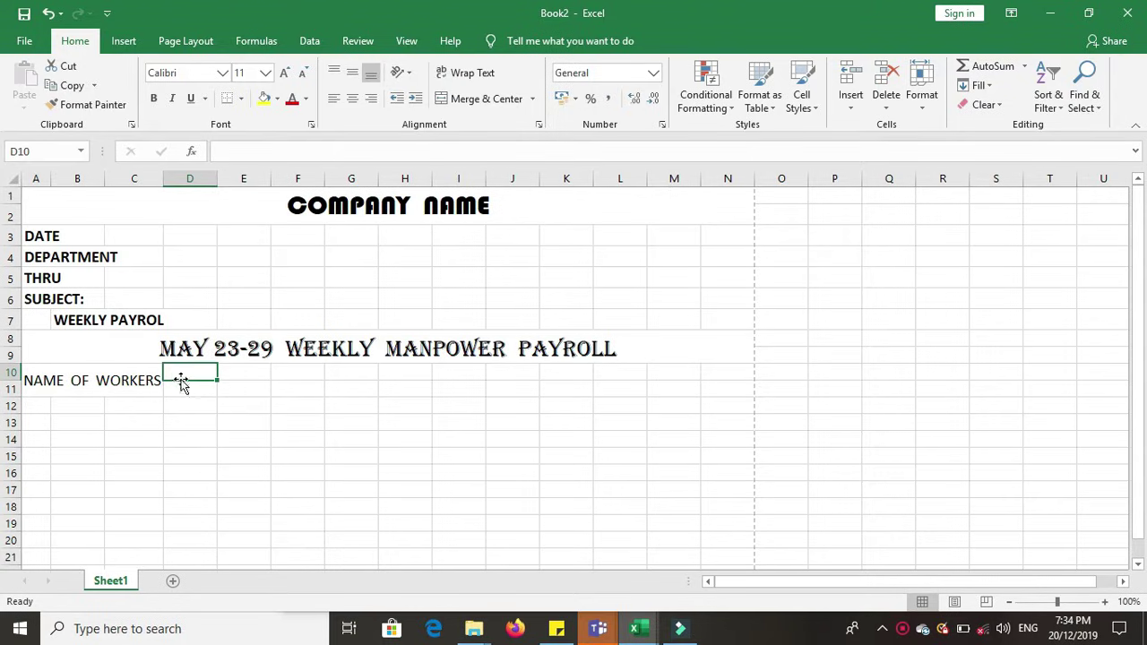
drag(181, 367, 189, 385)
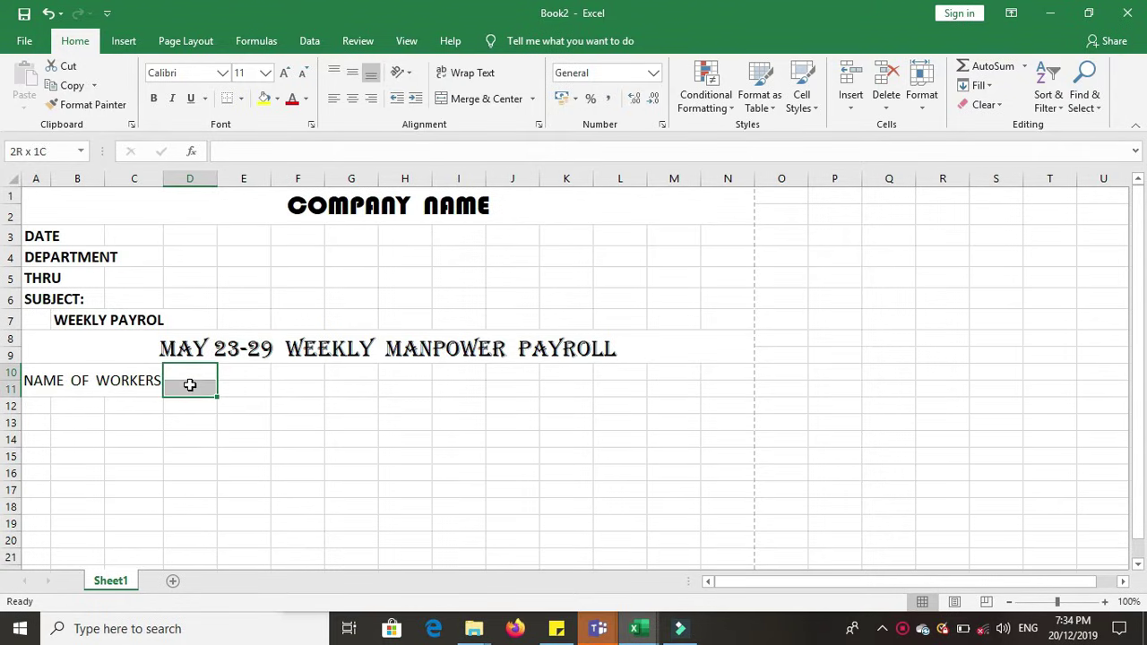
click(484, 99)
Step: Enter RATE in D10, sized 14 and middle-aligned
text(R.)
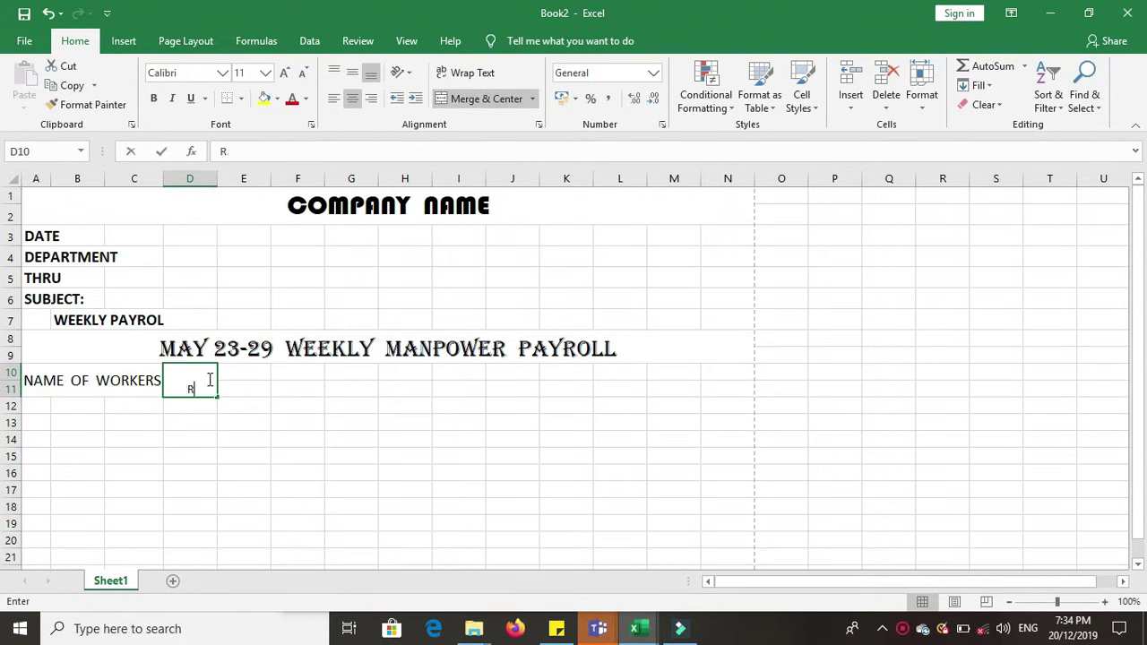
key(BackSpace)
text(ATE)
click(191, 410)
click(189, 383)
click(284, 73)
click(284, 73)
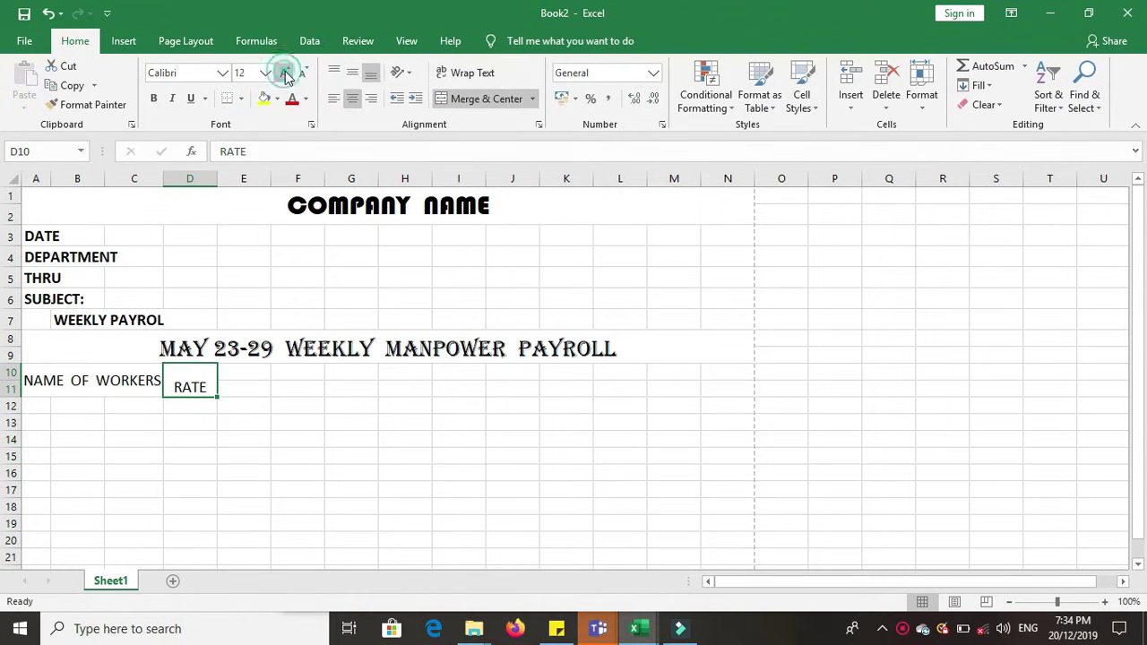
click(350, 76)
click(265, 410)
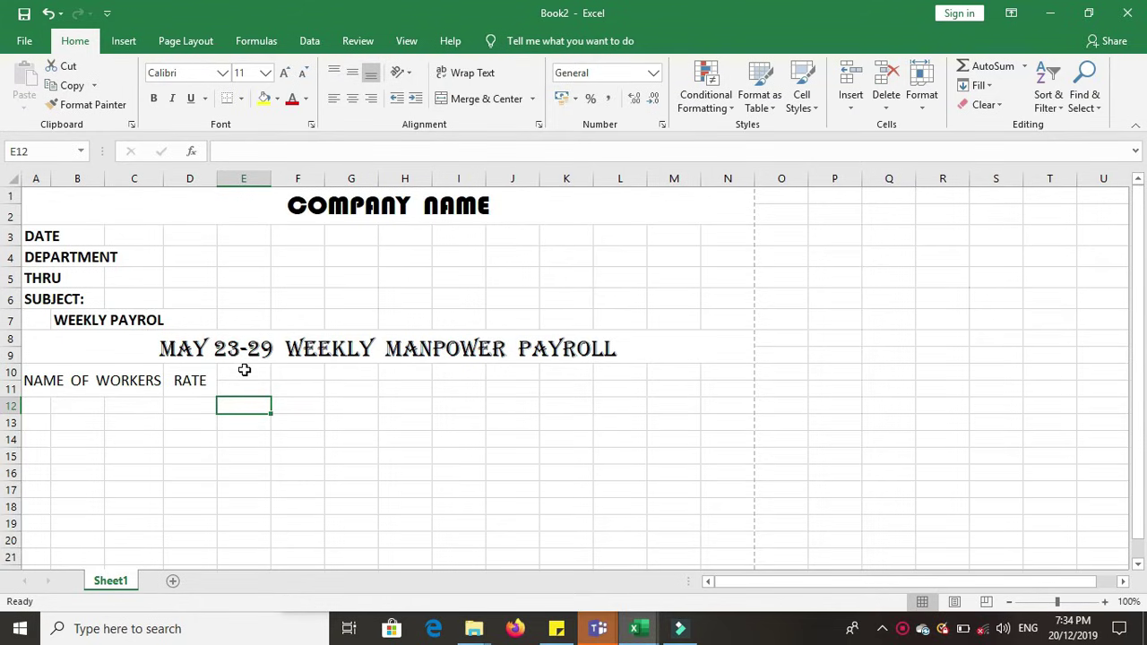
Step: Merge E10:F10 and enter the day heading MON
click(245, 370)
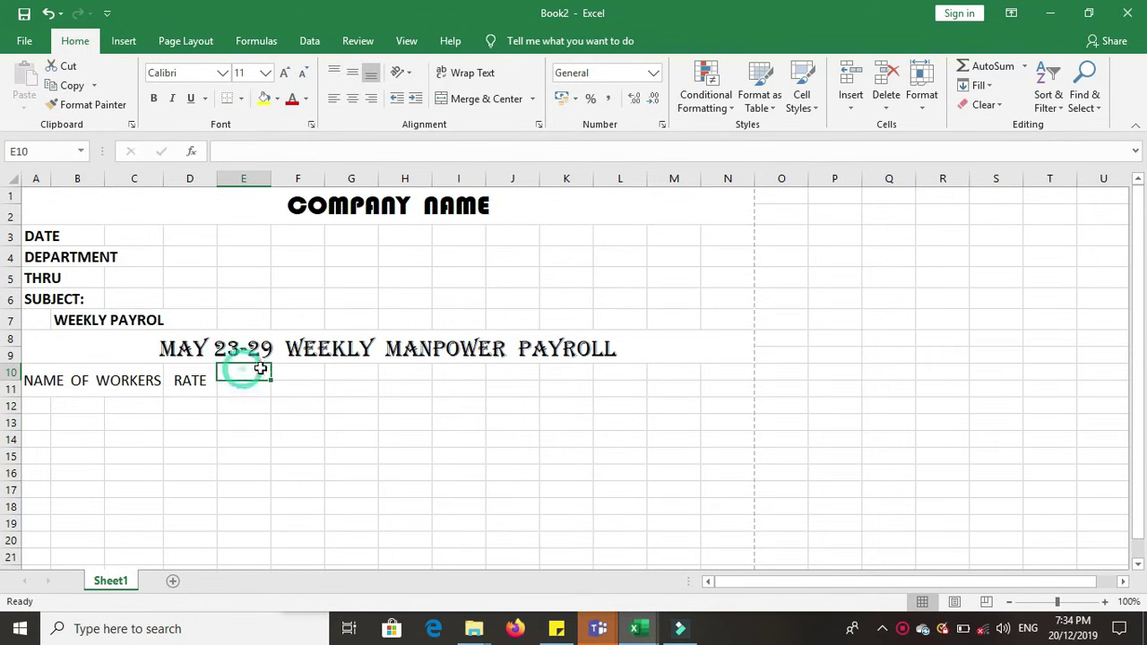
drag(243, 369, 283, 370)
click(466, 101)
click(351, 384)
click(282, 371)
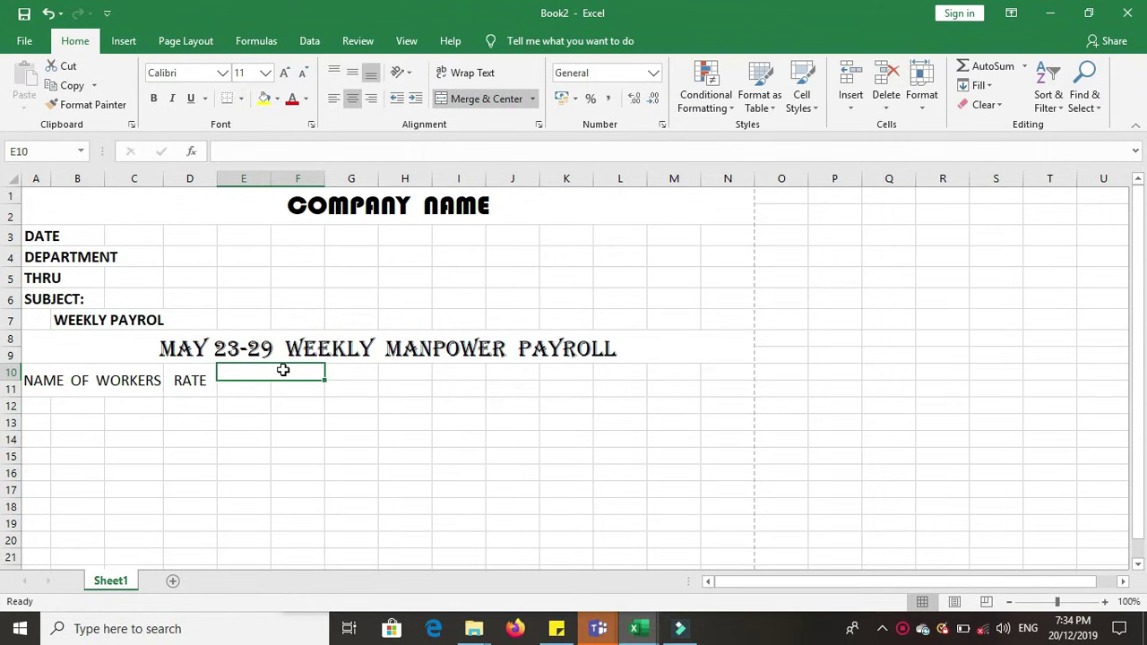
text(MON)
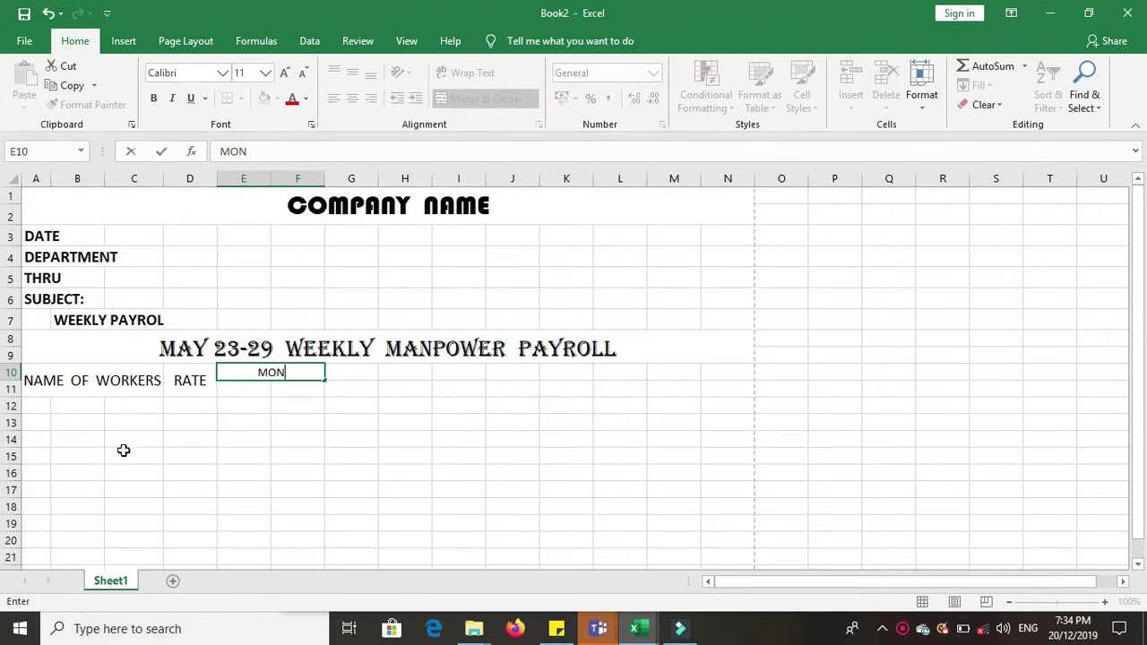
click(248, 387)
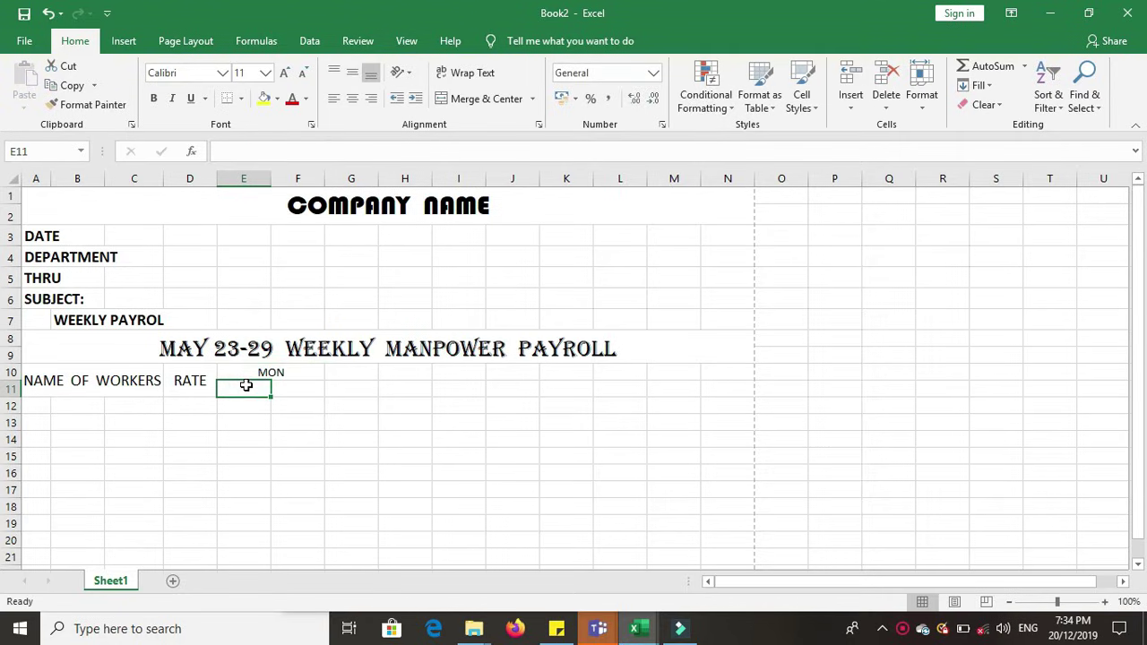
Step: Enter REG in E11 and OT in F11, centred horizontally
text(REG)
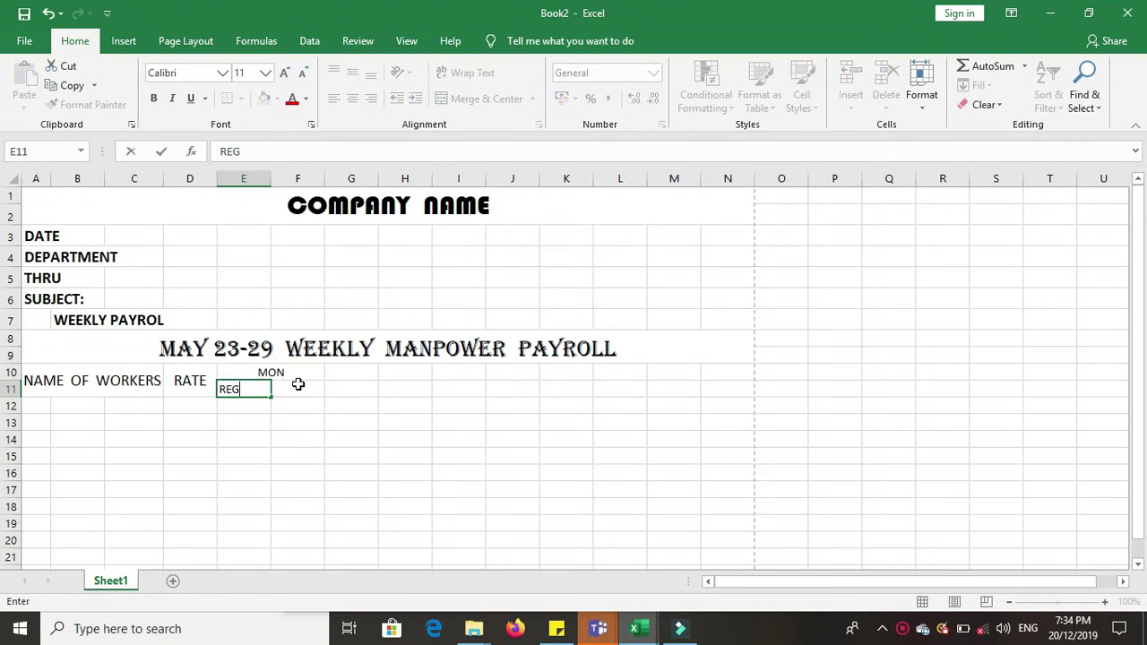
click(297, 386)
text(OT)
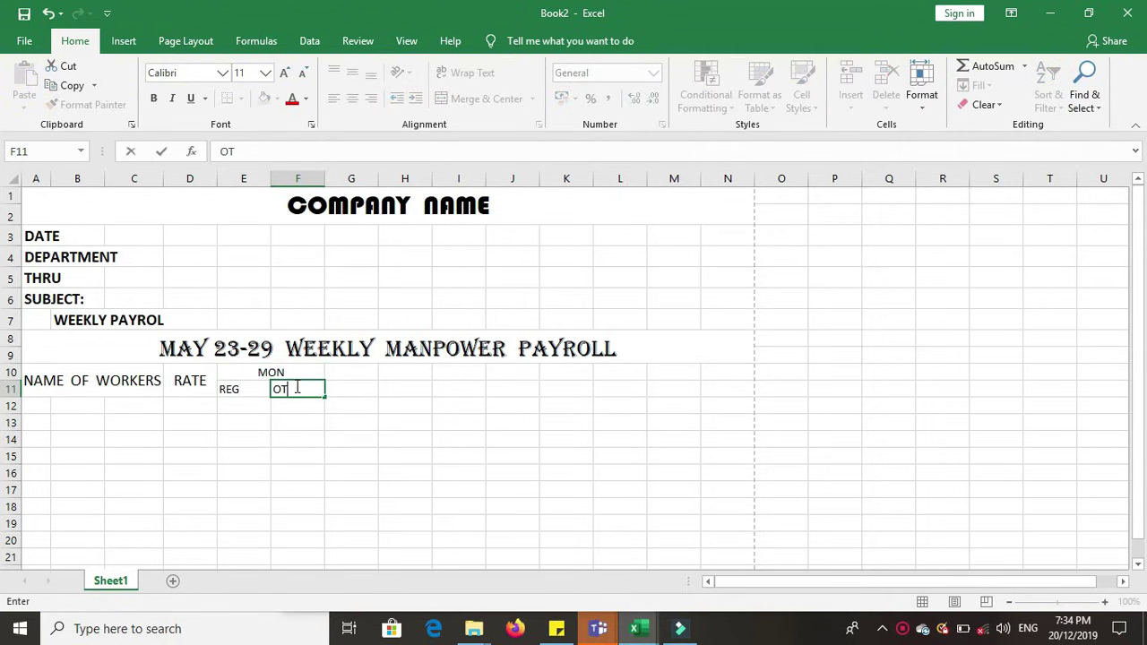
click(321, 449)
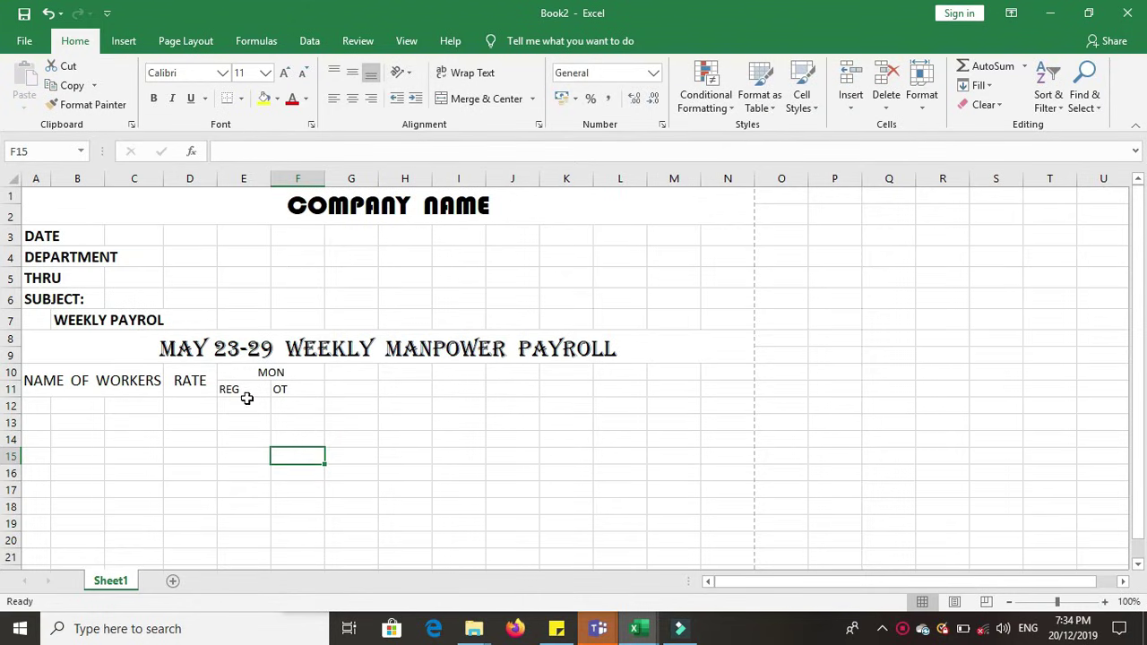
drag(244, 391, 295, 391)
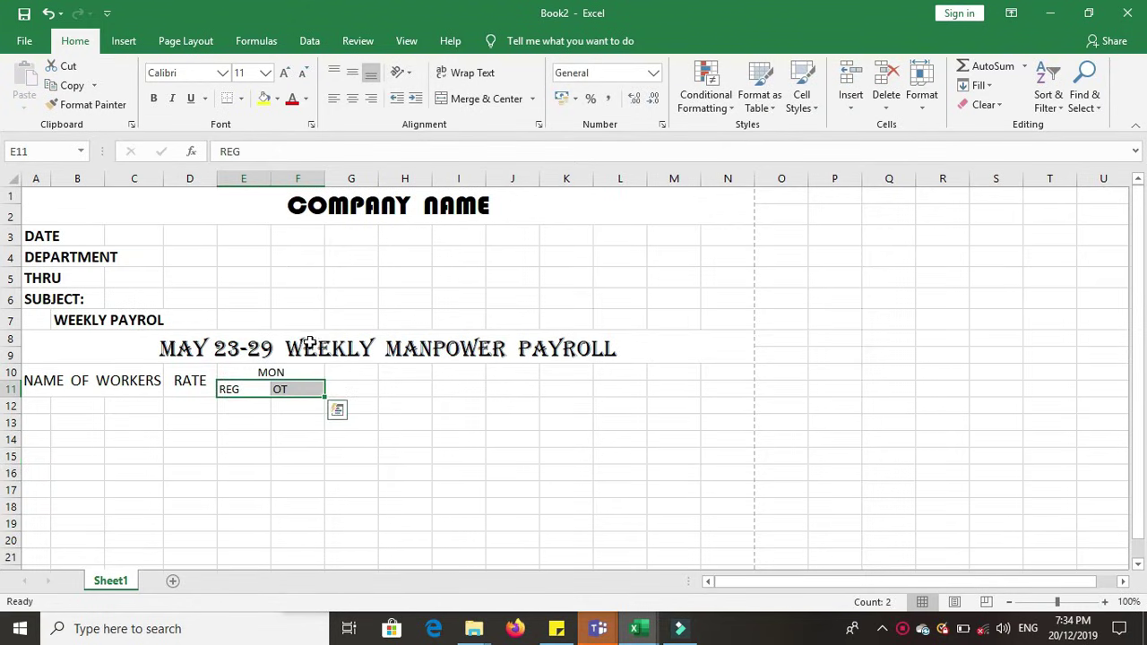
click(356, 105)
click(320, 455)
Step: Narrow columns E and F
click(253, 177)
mouse_move(267, 177)
mouse_down()
mouse_move(296, 178)
mouse_move(247, 202)
mouse_up()
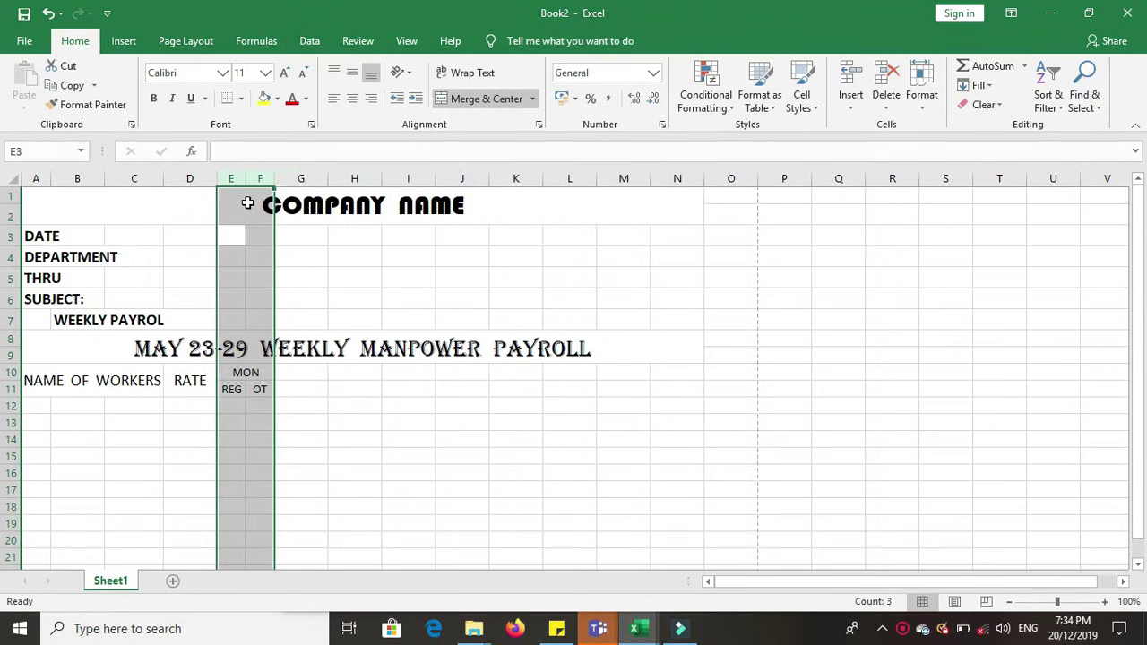
click(347, 437)
click(254, 377)
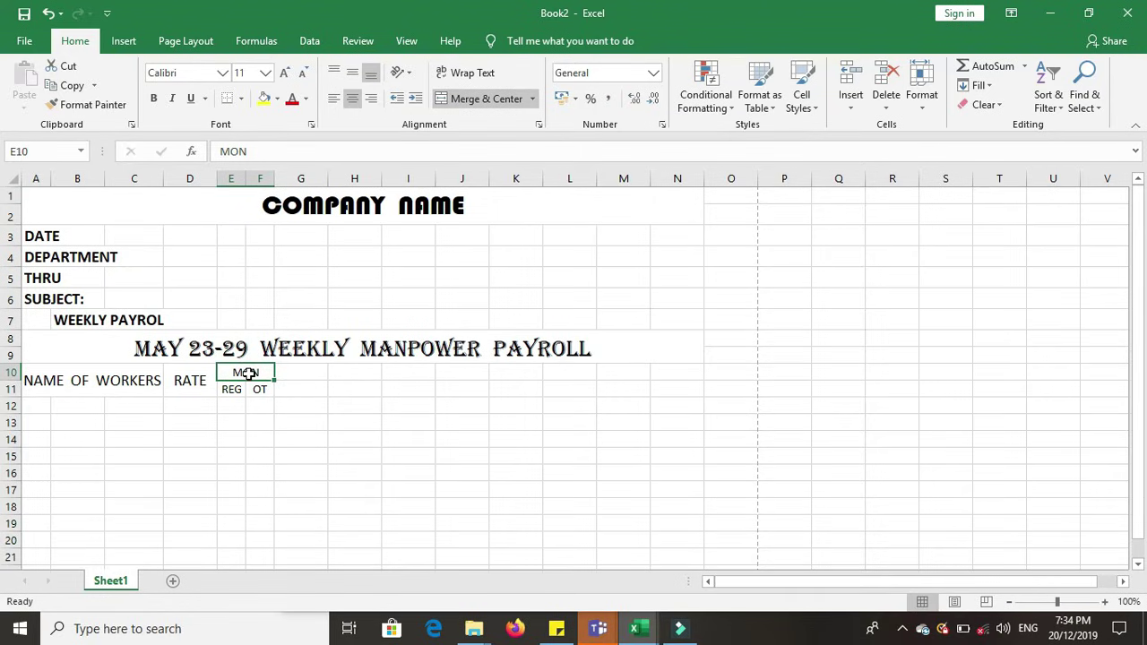
drag(223, 178, 264, 176)
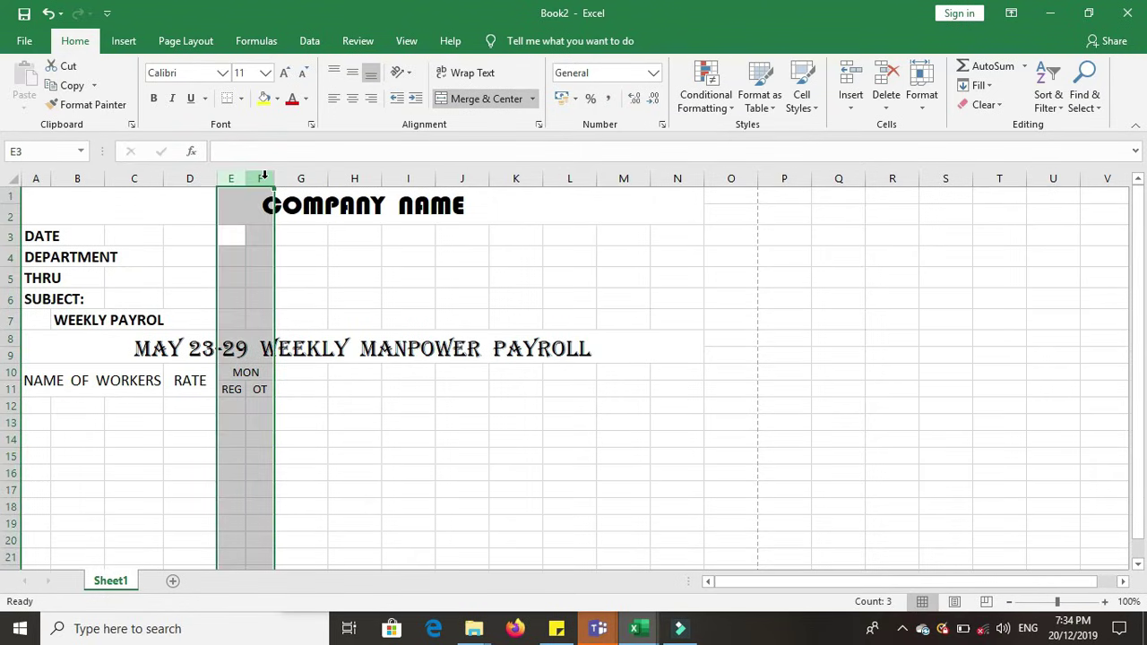
Step: Copy the MON columns E:F and insert the copies across columns G to T
right_click(263, 178)
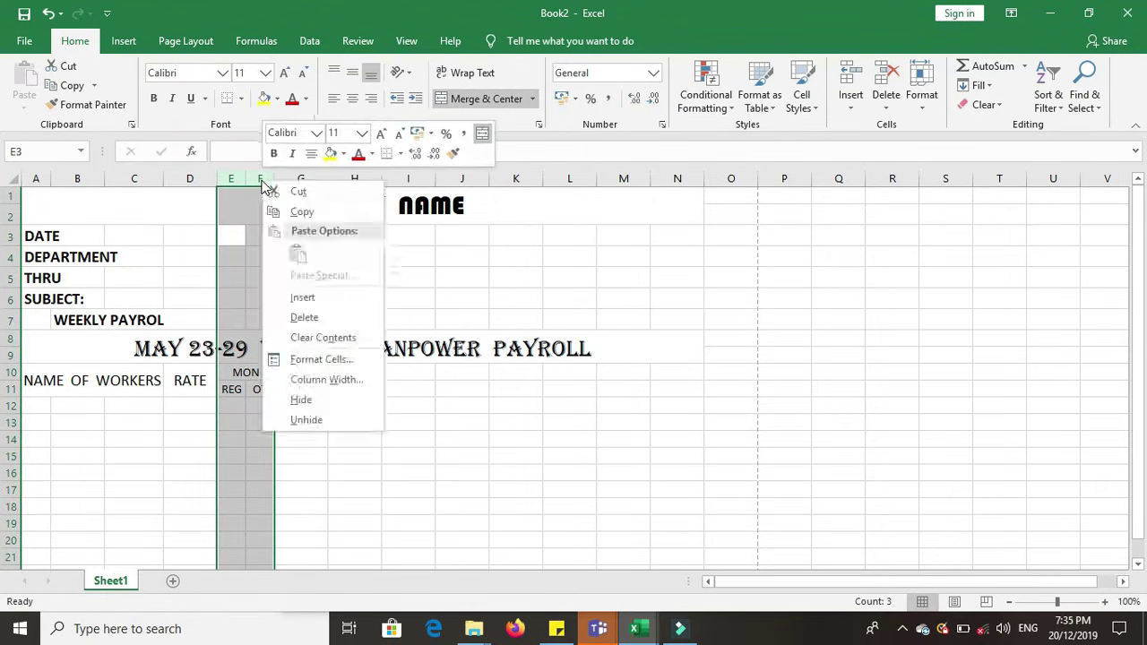
click(303, 212)
drag(302, 179, 562, 201)
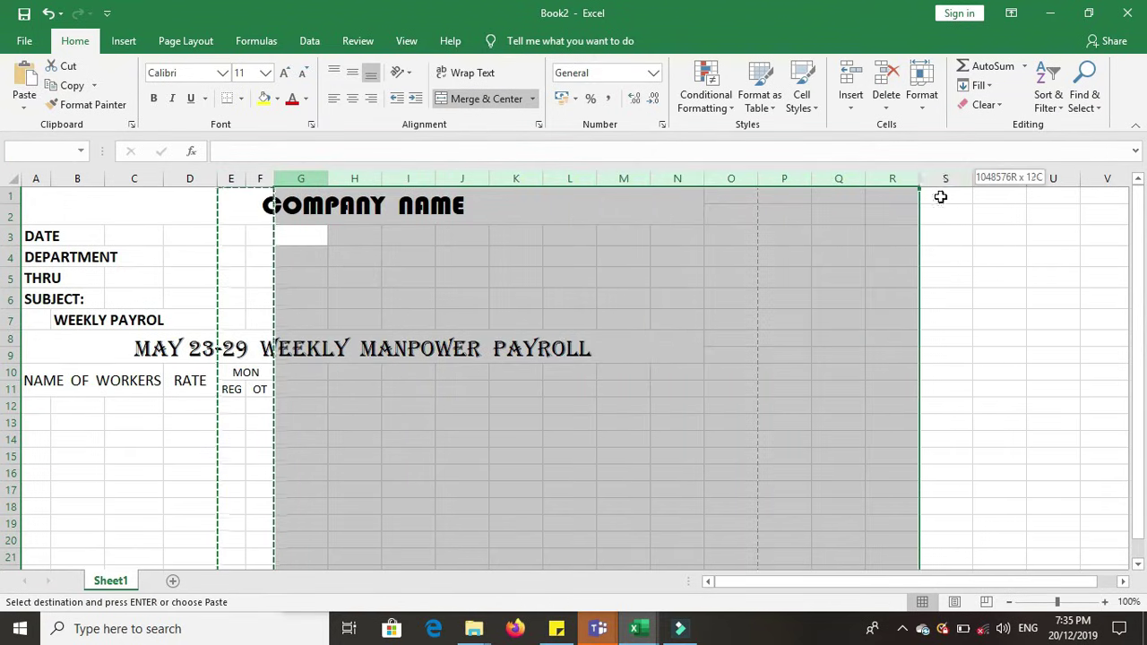
drag(562, 200, 973, 191)
right_click(813, 184)
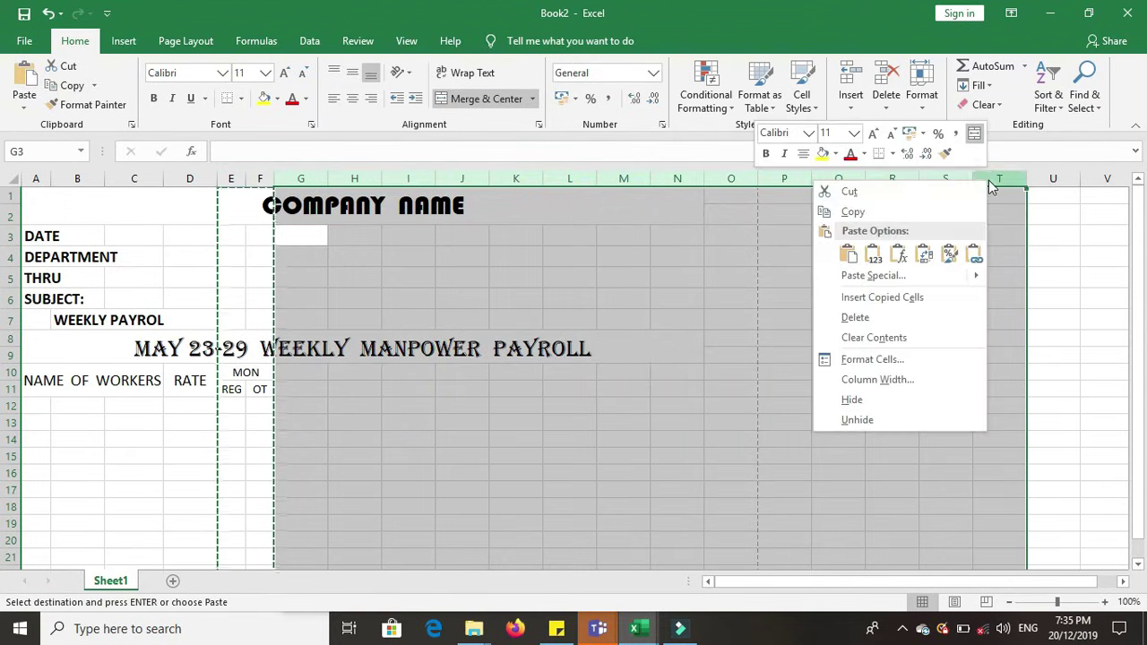
click(880, 298)
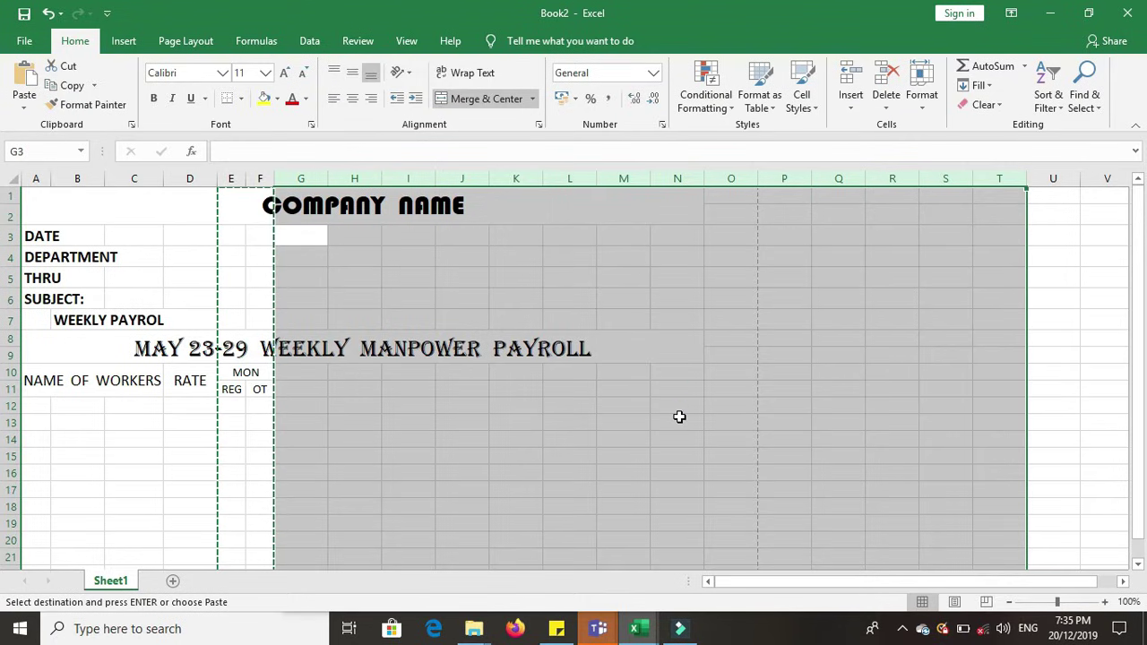
click(719, 461)
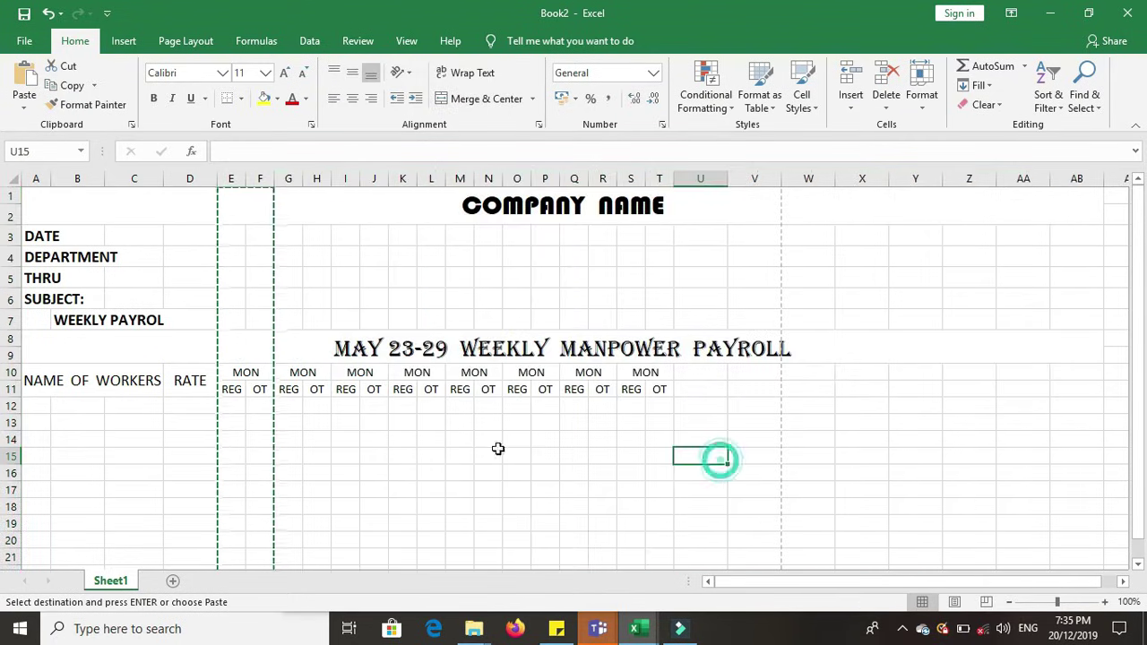
Step: Rename the repeated MON headings to TUE, WED, THU, FRI, SAT, SUN and TOTAL
click(303, 371)
text(TUE)
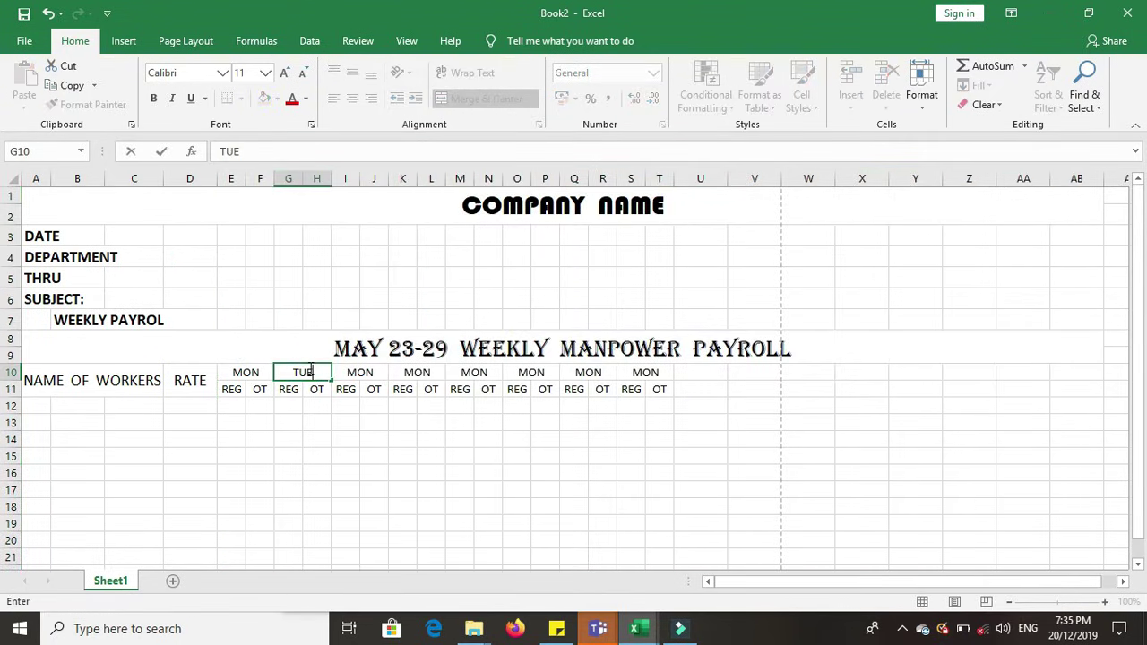
click(361, 377)
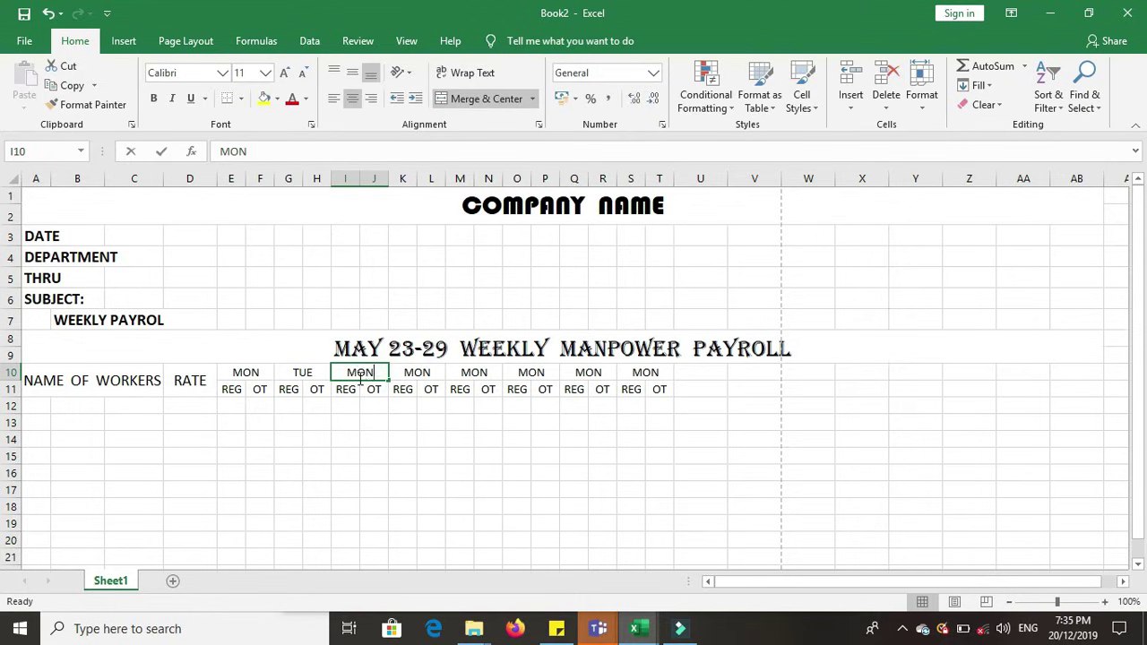
text(WED)
click(428, 370)
text(THU)
click(480, 372)
text(FRI)
click(531, 375)
text(SAR)
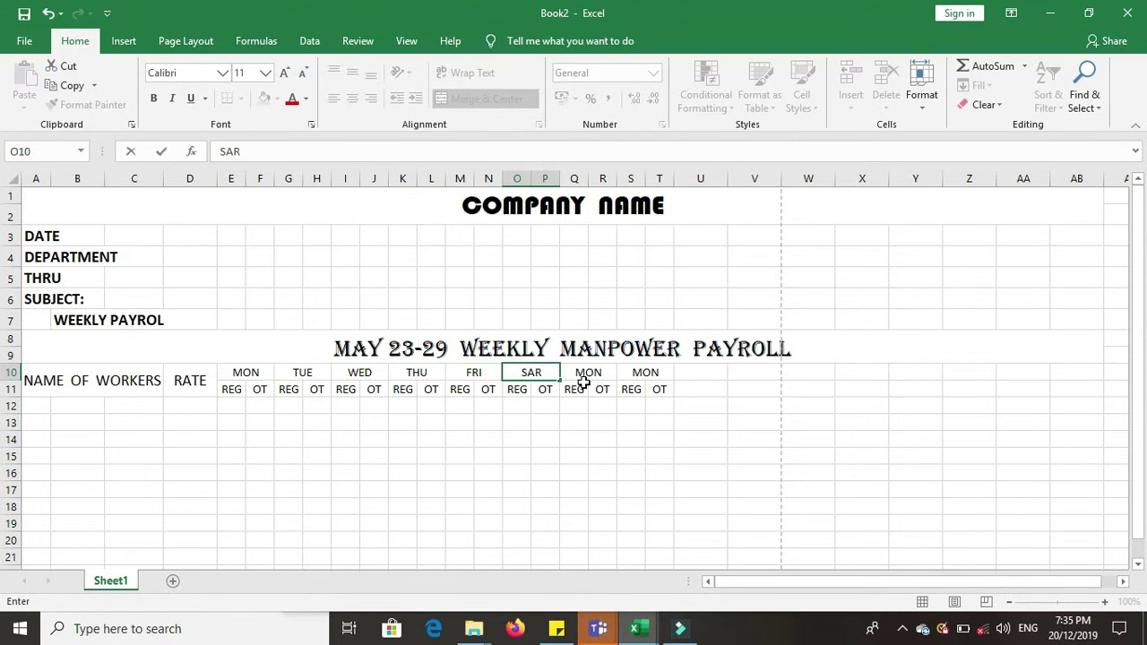
text(T)
click(587, 376)
text(SUN)
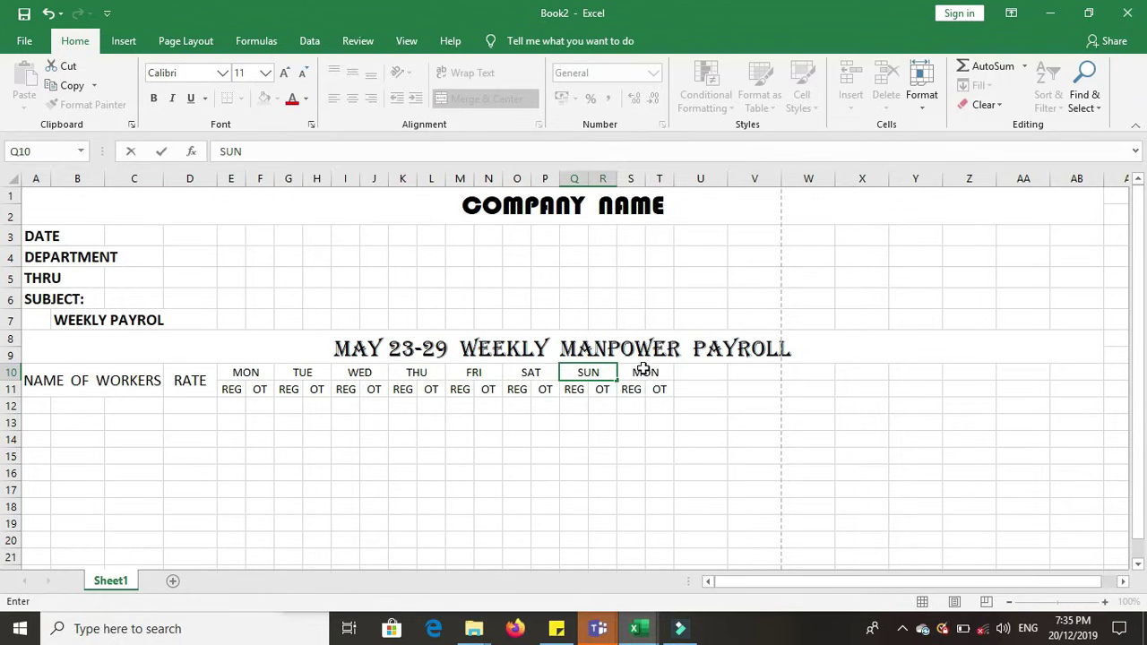
click(644, 372)
text(TOTAL)
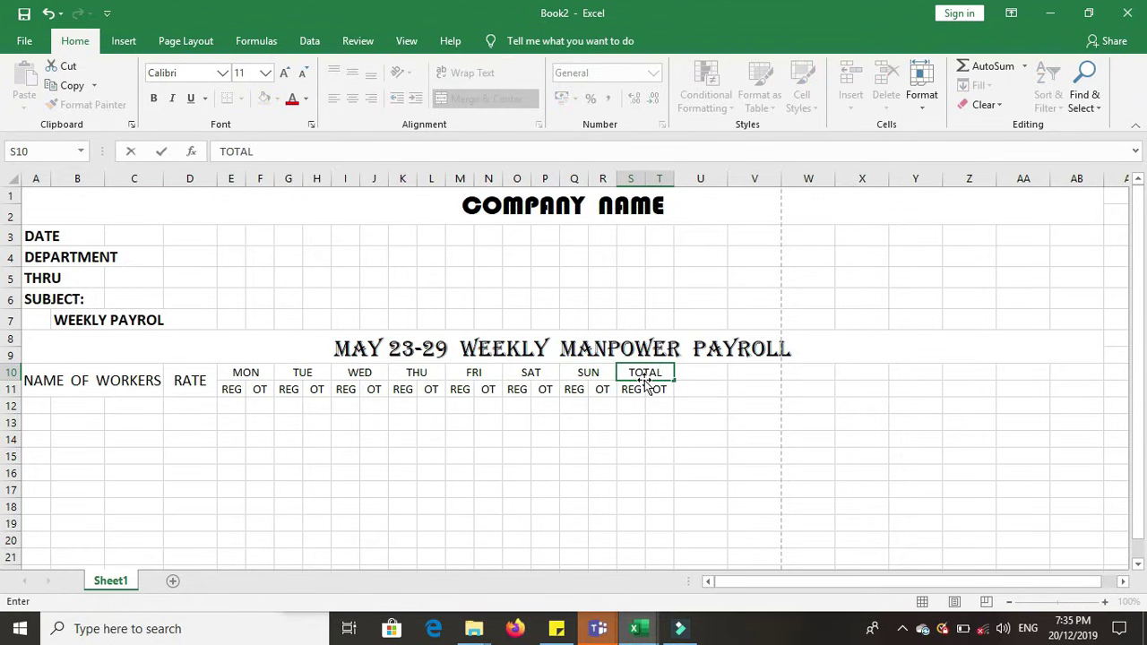
Step: Enter TOTAL HOURS in U10, merged and centred over U10:U11 with wrap text
drag(698, 375, 699, 385)
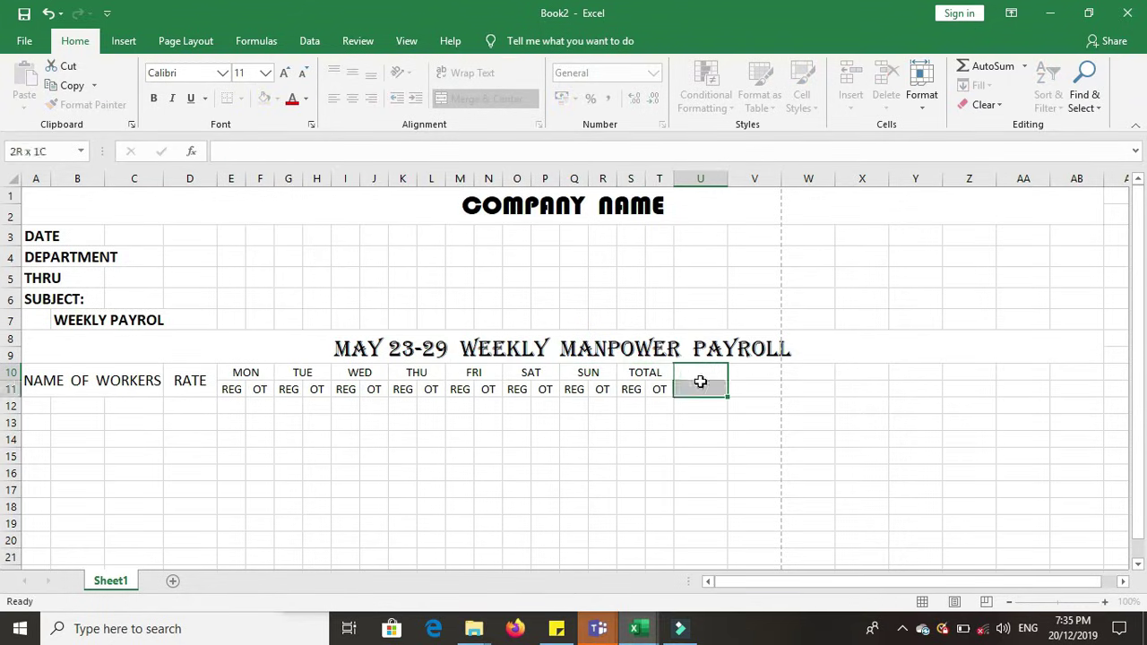
click(506, 98)
click(739, 418)
click(686, 379)
text(L)
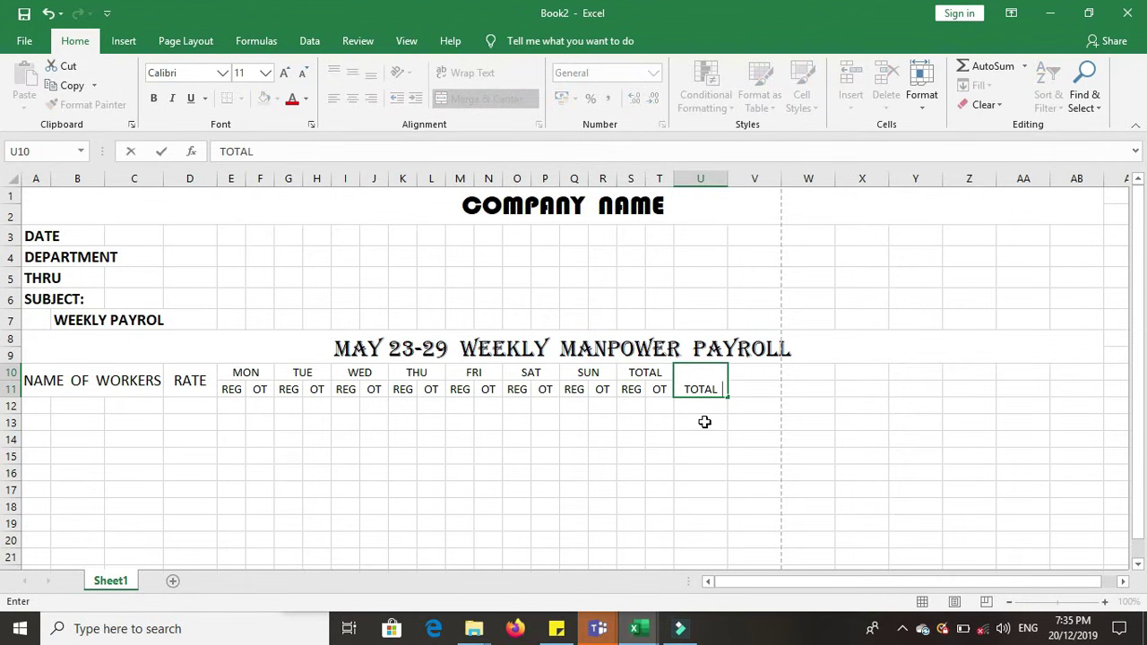
text( HOURS)
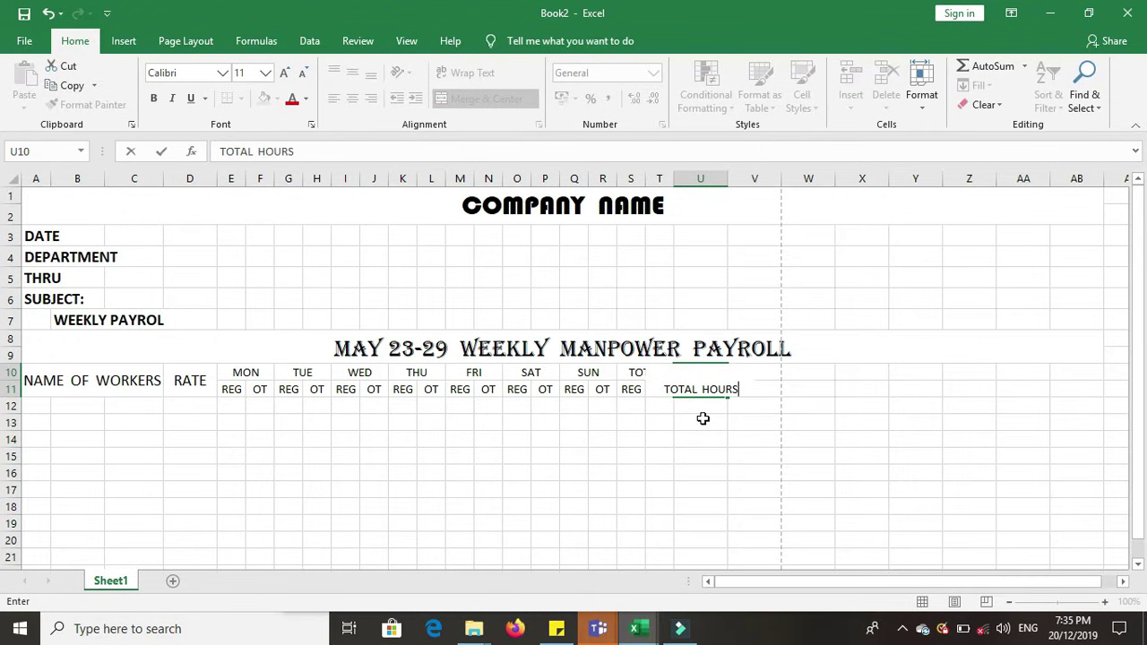
click(750, 437)
click(699, 381)
click(485, 98)
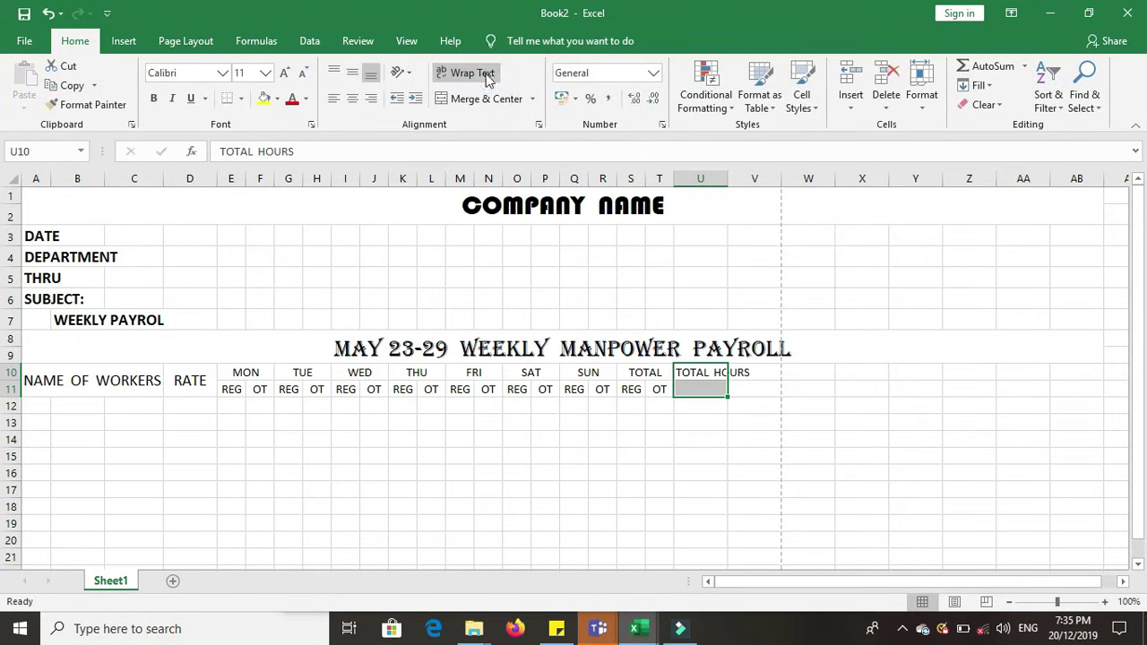
click(472, 72)
drag(680, 377, 697, 399)
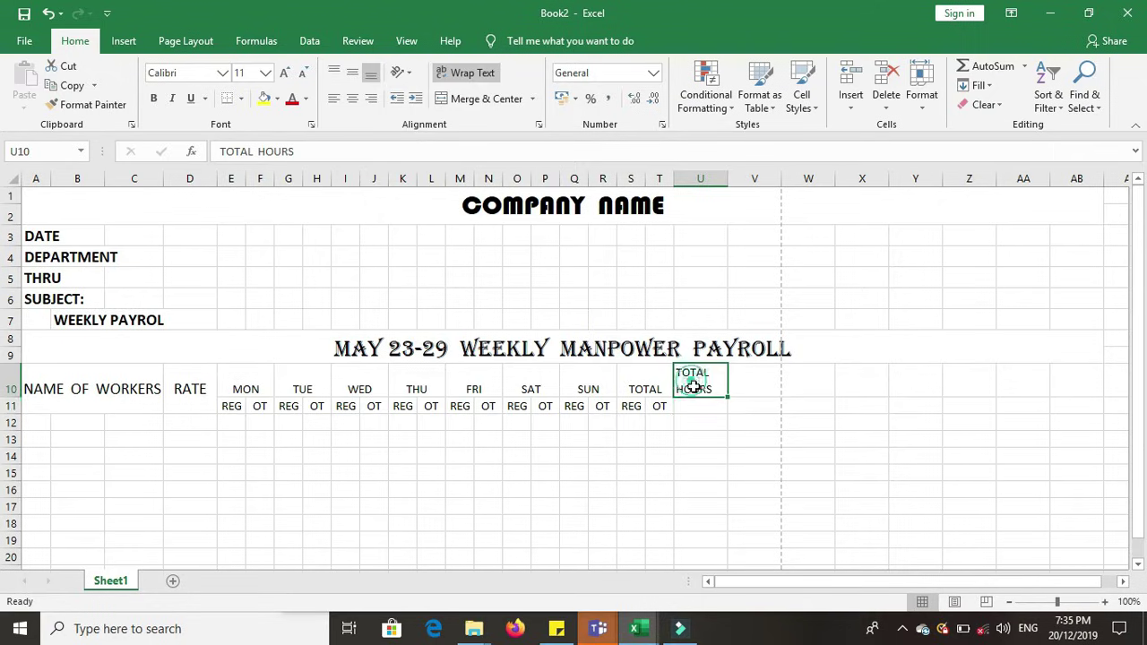
click(491, 100)
click(666, 489)
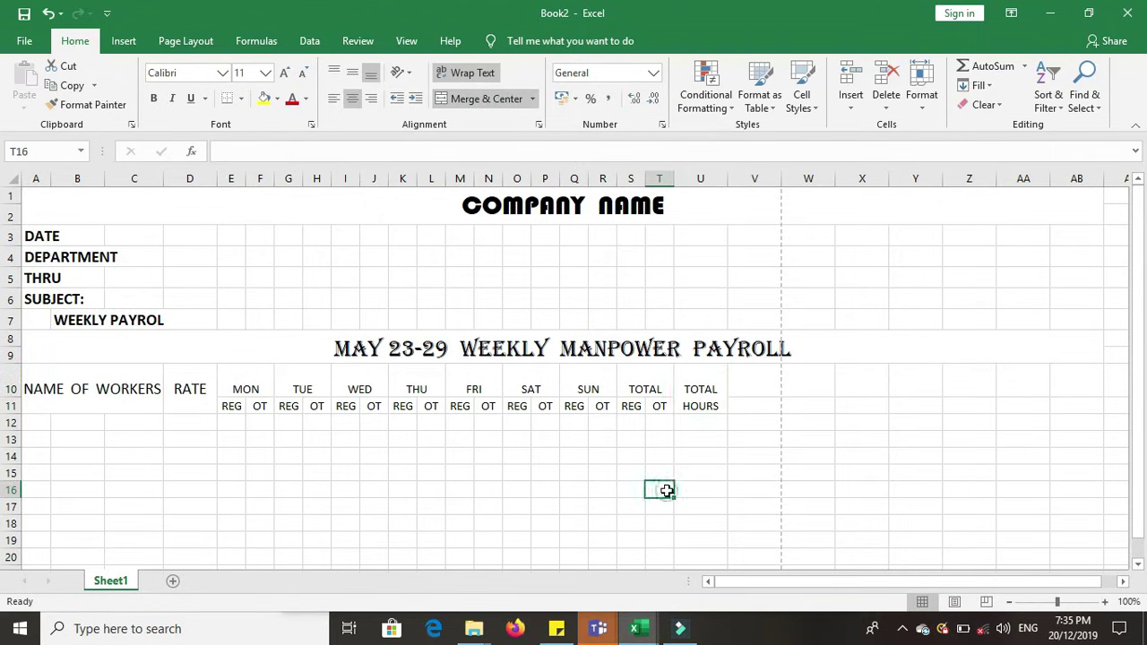
click(667, 389)
click(713, 390)
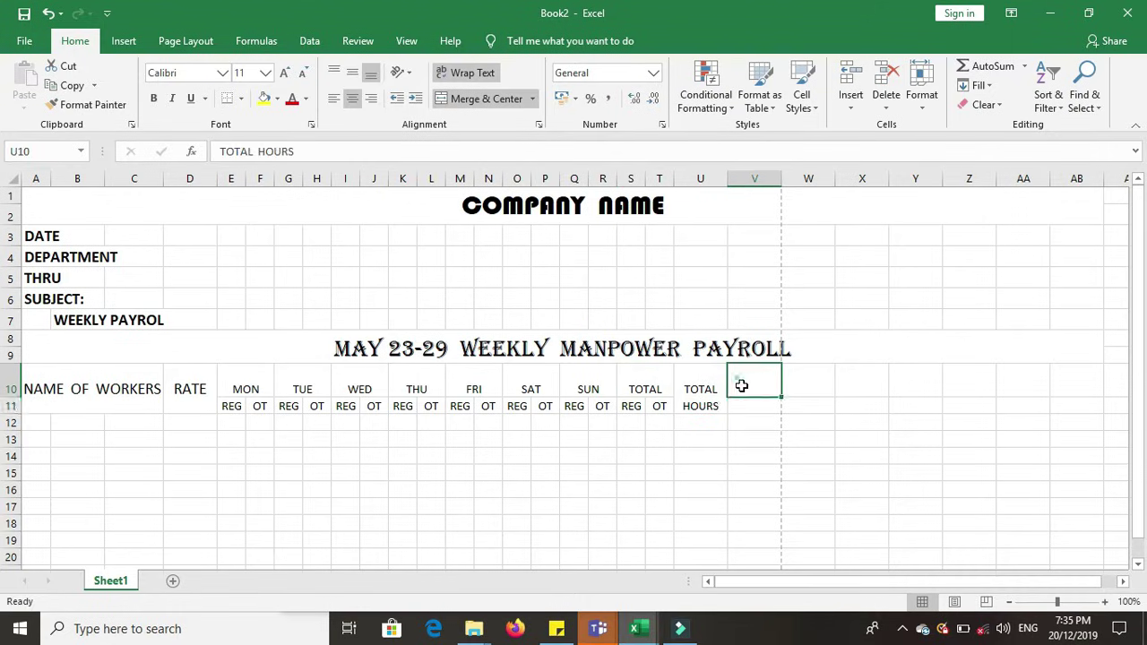
Step: Merge V10:V11 and enter PAYROLL AMOUNT there, wrapped onto two lines
drag(737, 379, 753, 405)
click(488, 98)
click(851, 387)
click(754, 401)
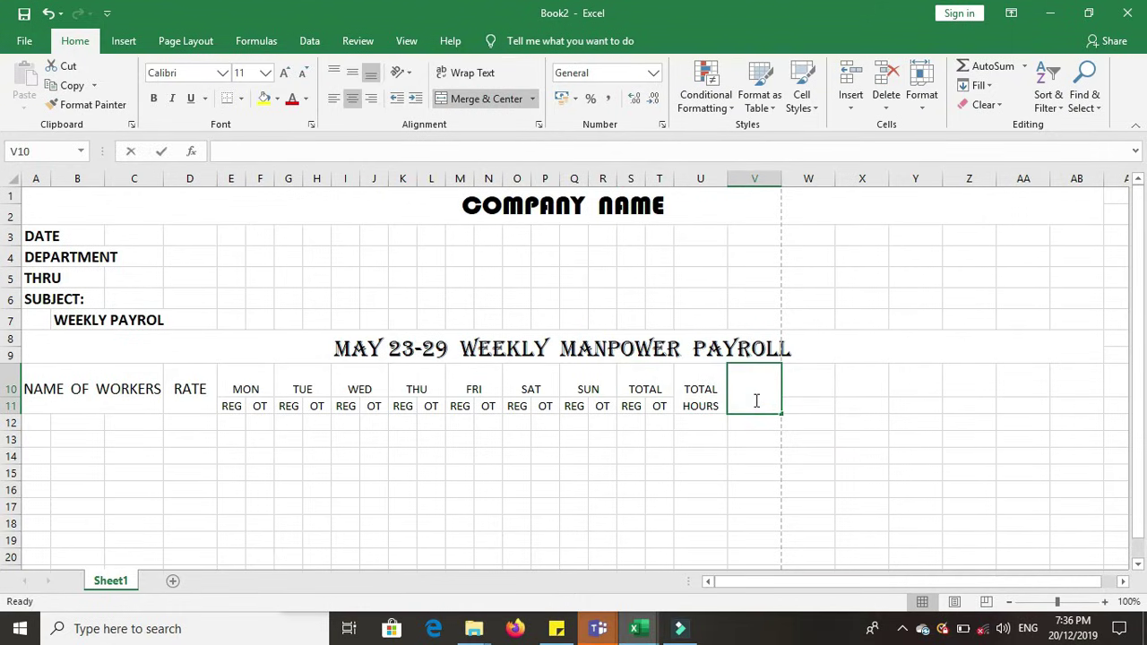
text(PAYROLL)
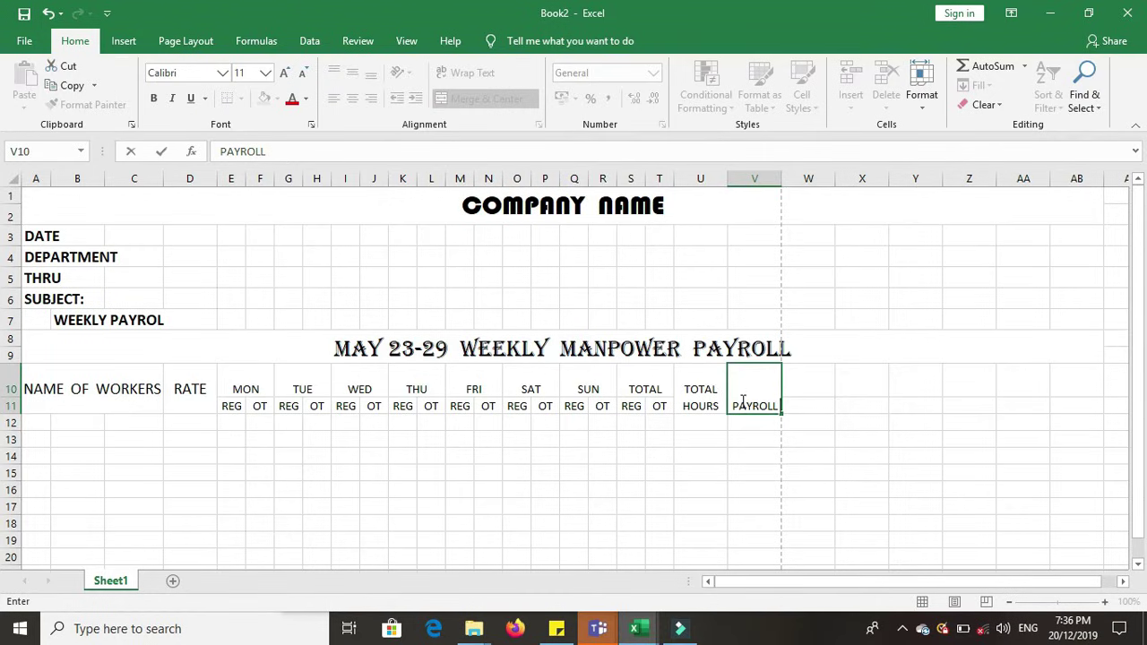
click(752, 401)
click(282, 145)
text(AMOUNT)
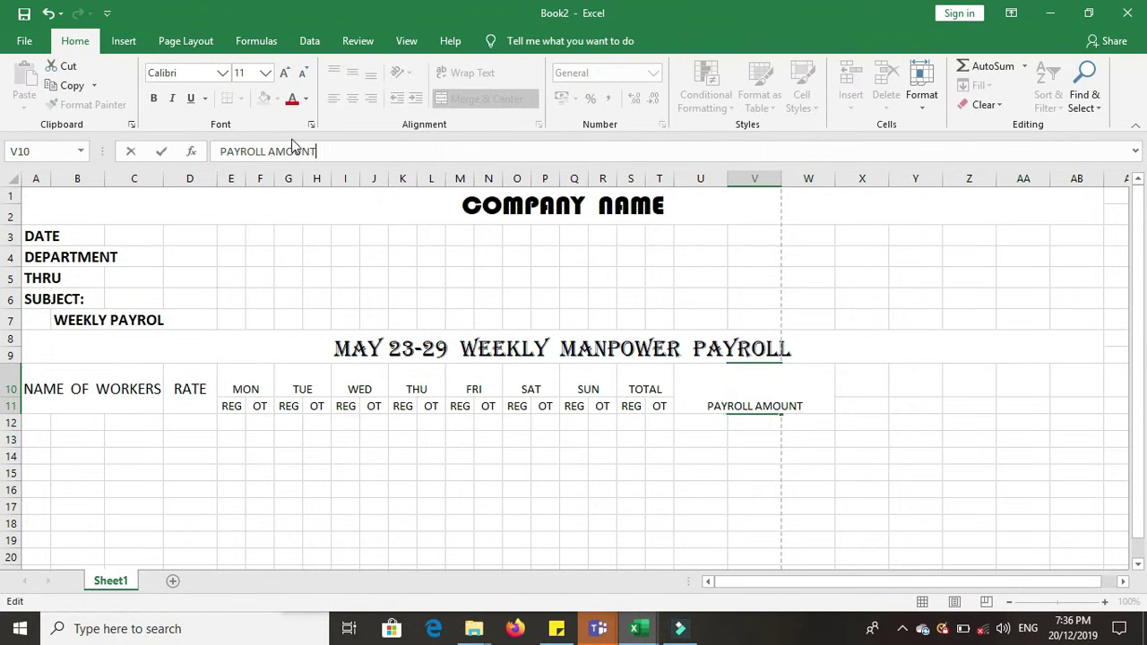
click(862, 348)
click(758, 403)
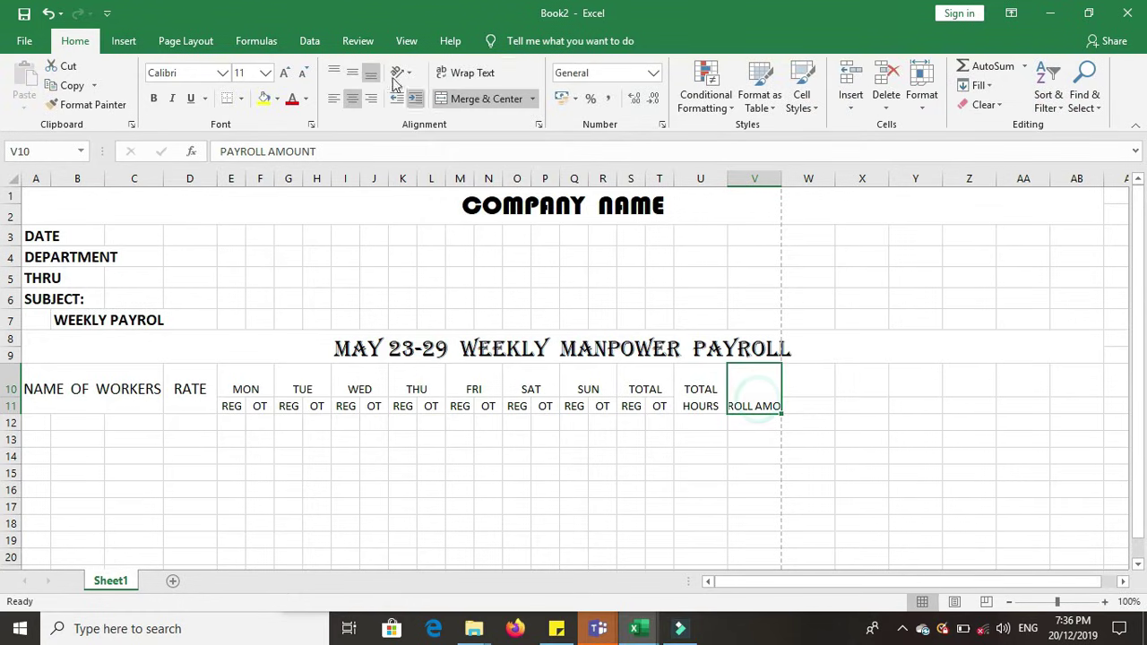
click(472, 72)
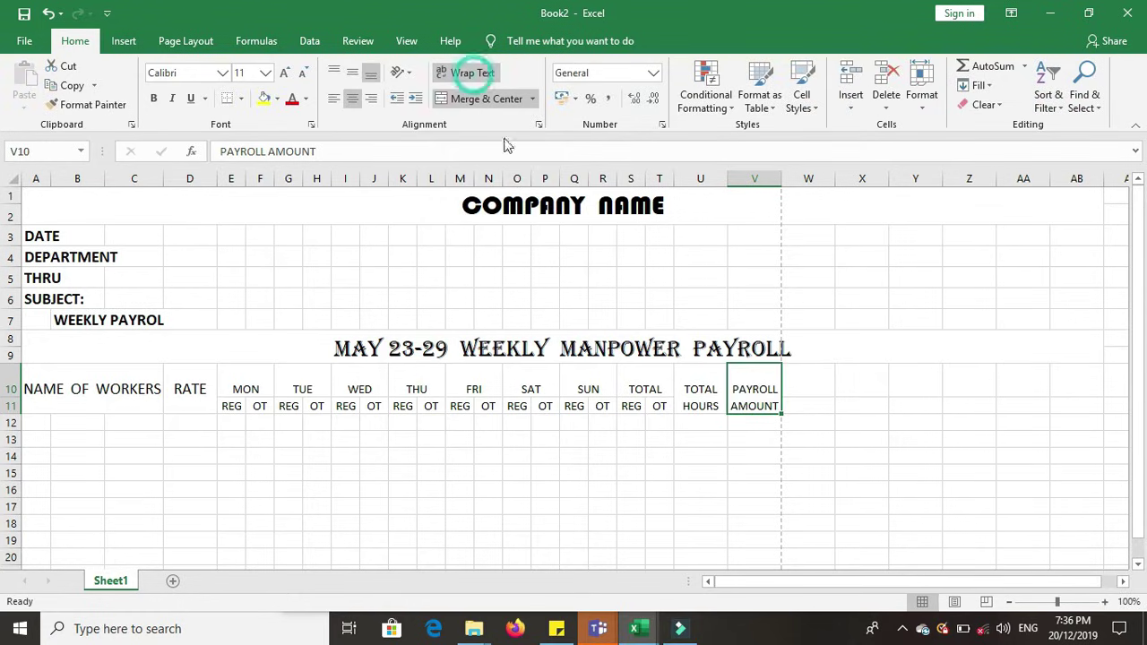
click(905, 381)
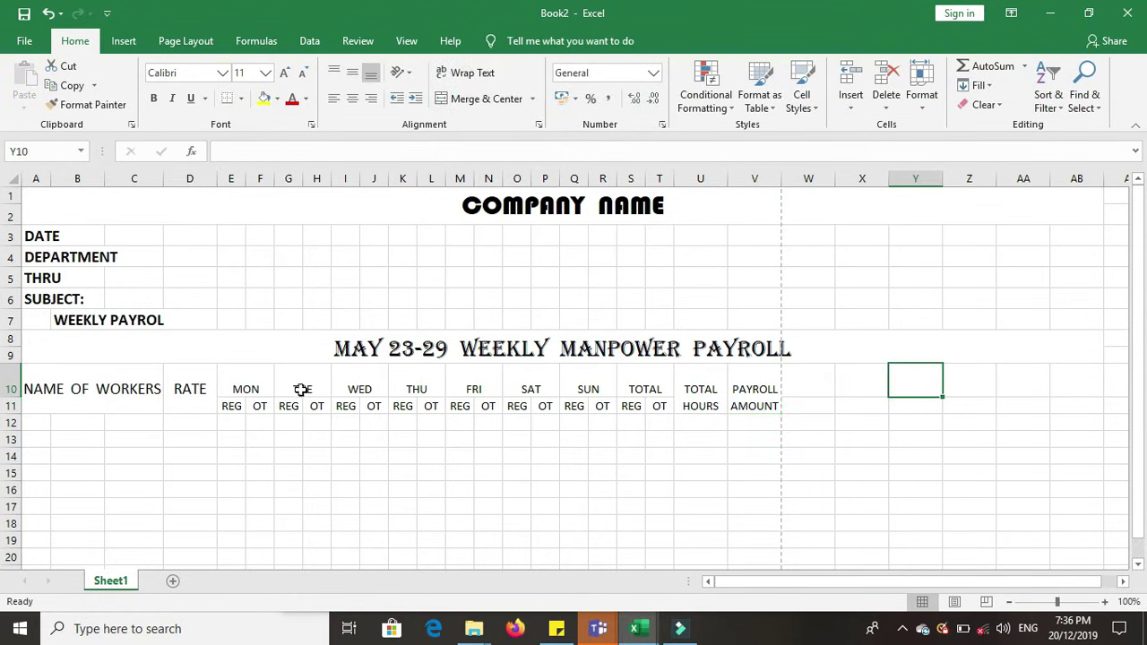
Step: Bold the NAME OF WORKERS heading and the MON through FRI headings
click(104, 388)
click(155, 97)
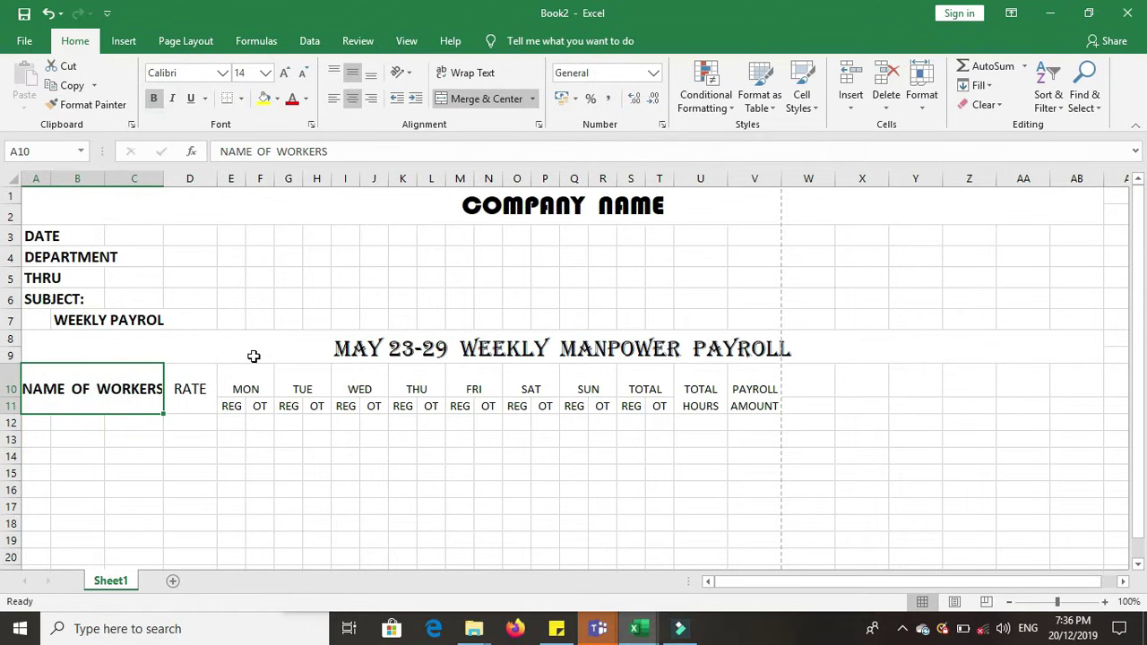
click(251, 391)
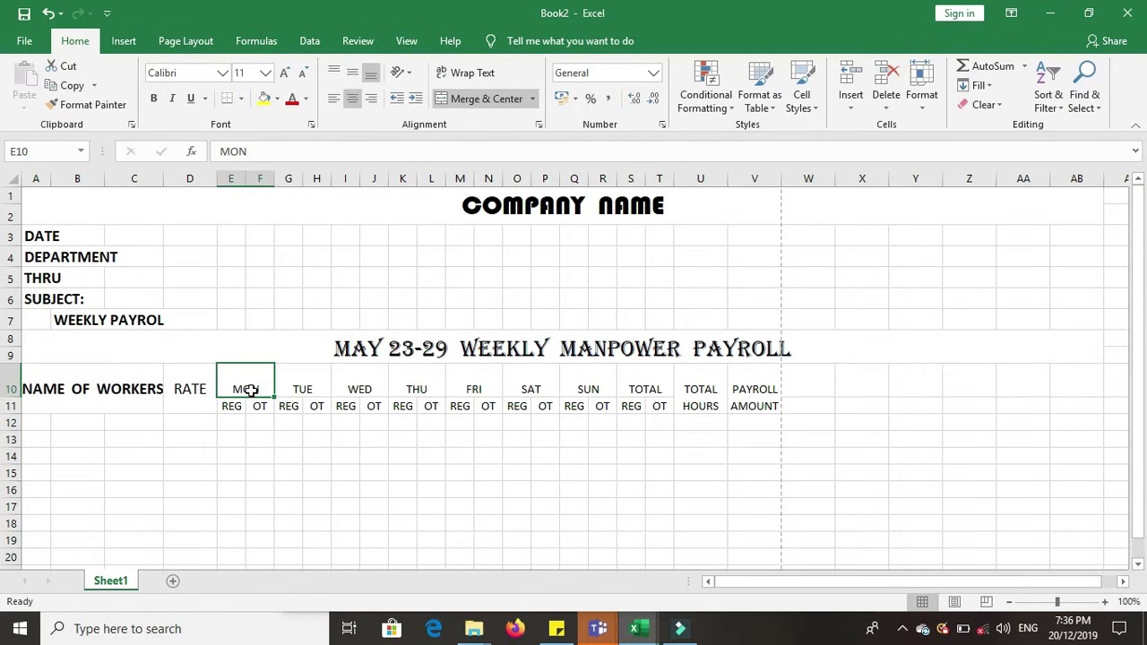
key(ctrl+b)
click(304, 386)
key(ctrl+b)
click(361, 387)
click(418, 387)
click(473, 387)
key(ctrl+b)
click(531, 387)
Step: Bold the SAT, SUN, TOTAL, TOTAL HOURS and PAYROLL AMOUNT headings
key(ctrl+b)
click(590, 388)
key(ctrl+b)
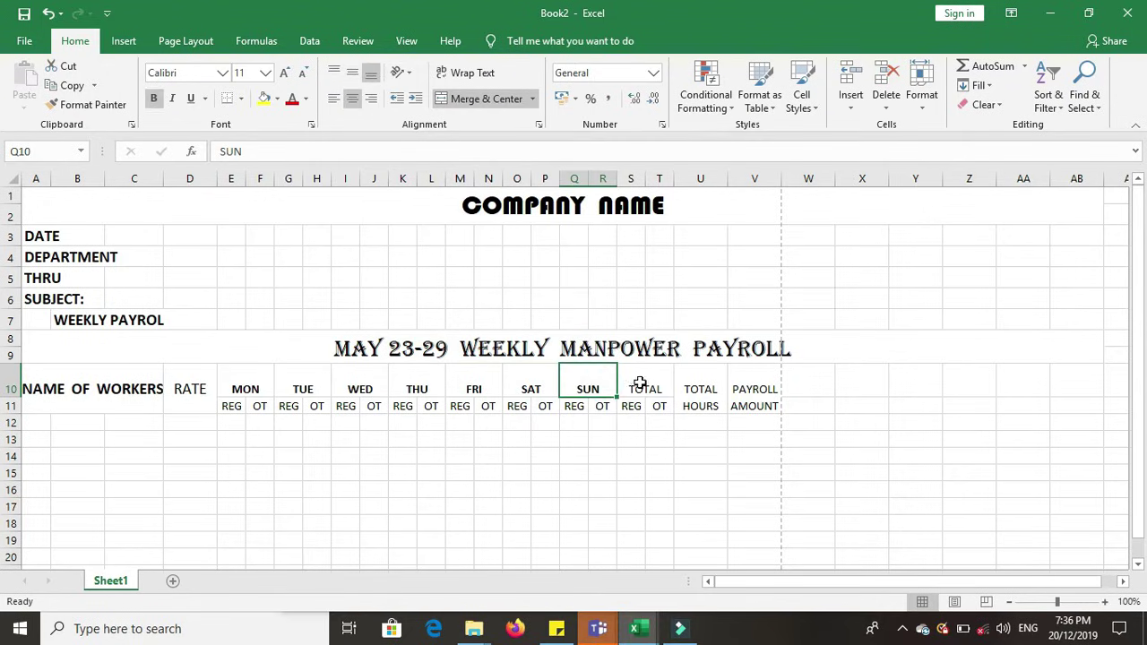
click(645, 387)
click(682, 389)
key(ctrl+b)
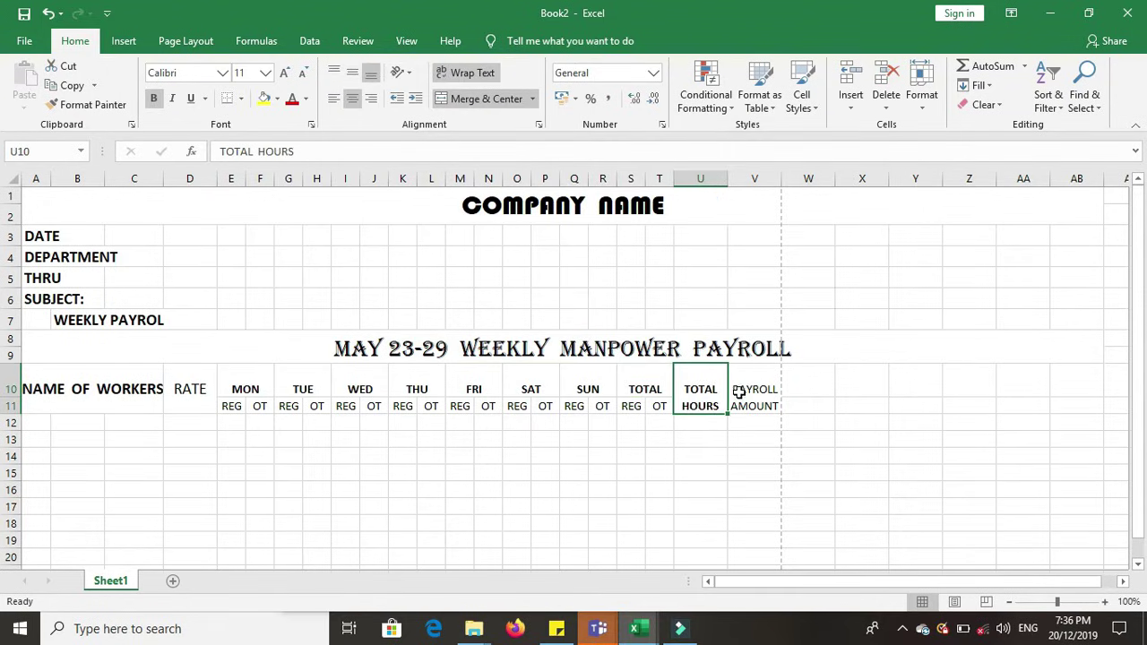
click(749, 388)
key(ctrl+b)
click(838, 391)
click(484, 480)
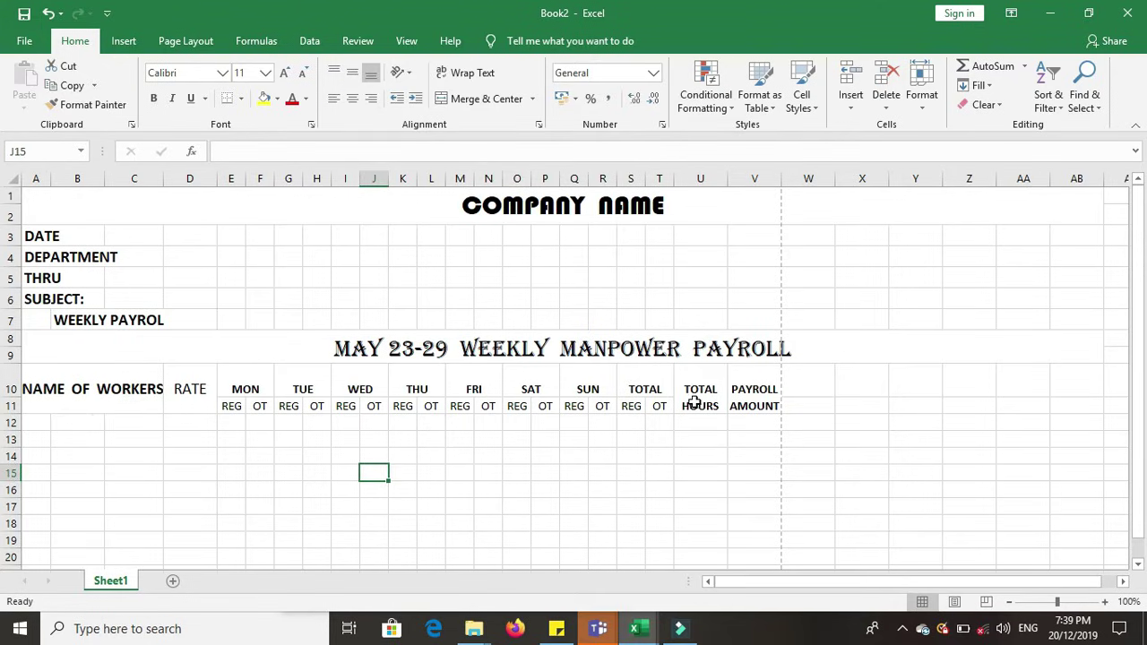
click(488, 488)
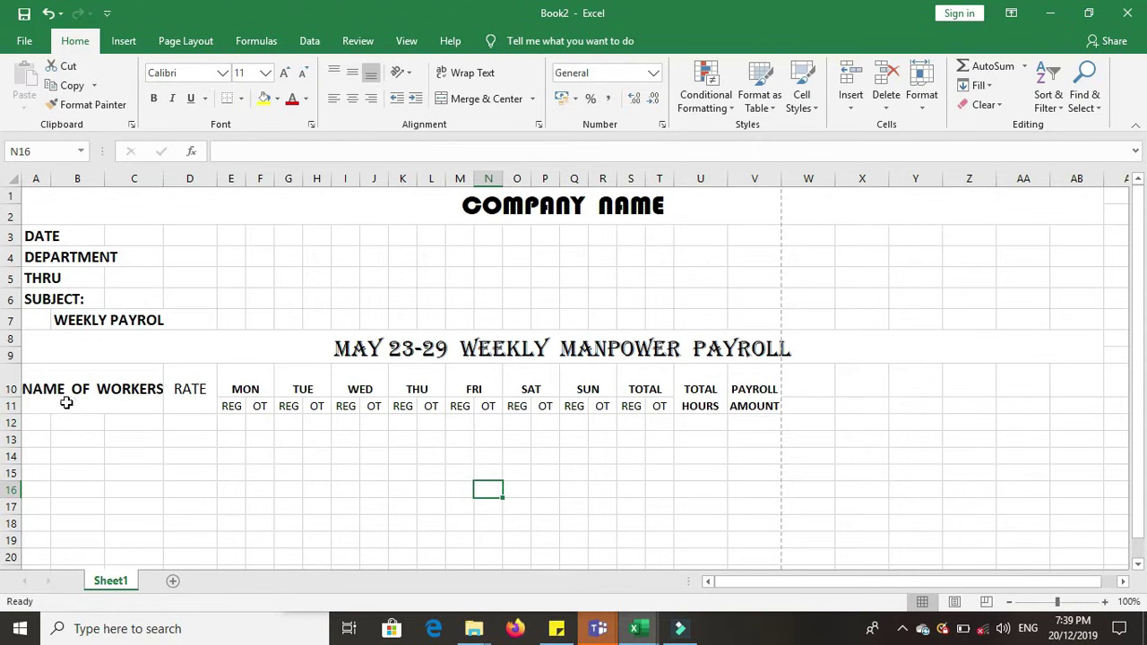
Step: Make row 10 shorter and widen column C slightly
drag(17, 401, 17, 387)
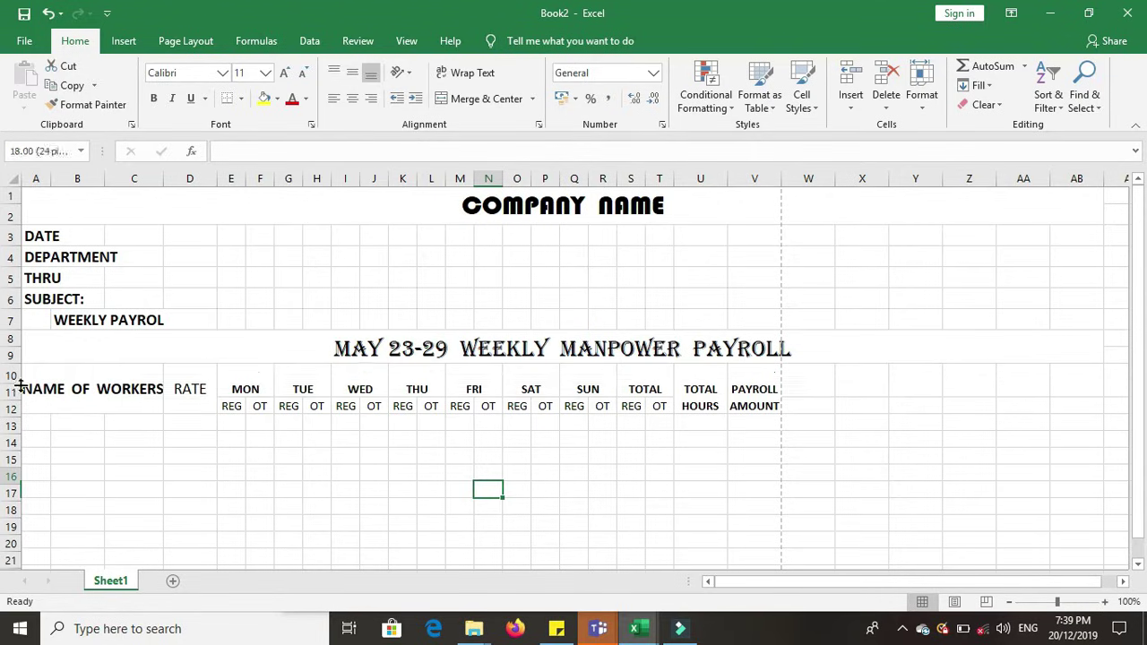
click(221, 446)
click(350, 425)
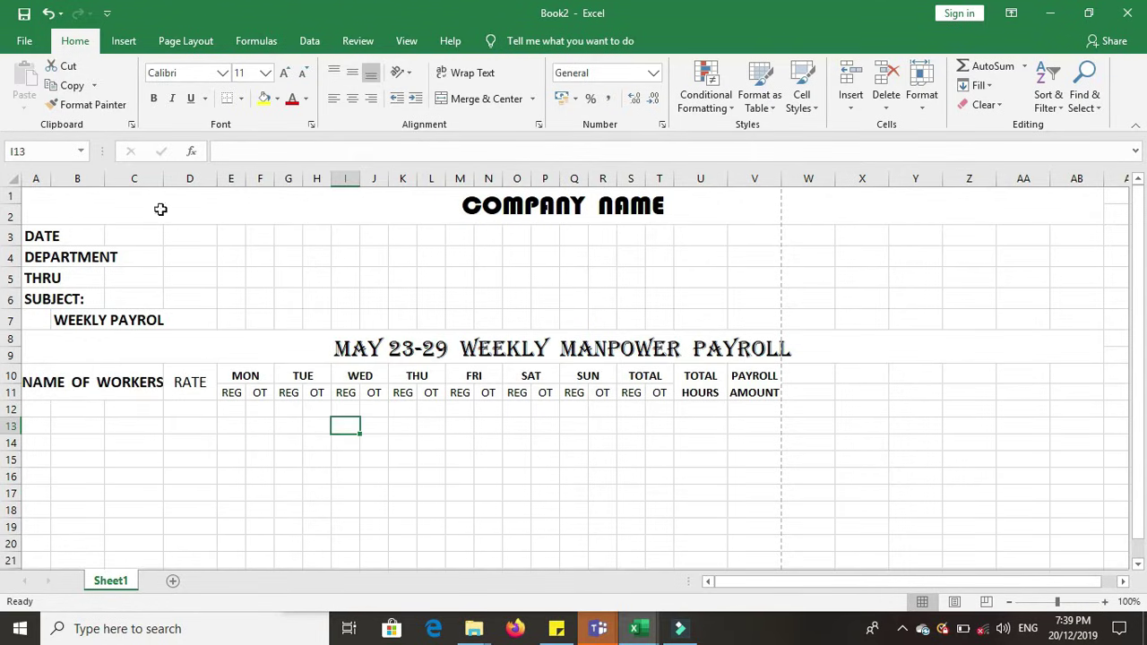
drag(165, 179, 169, 179)
click(236, 458)
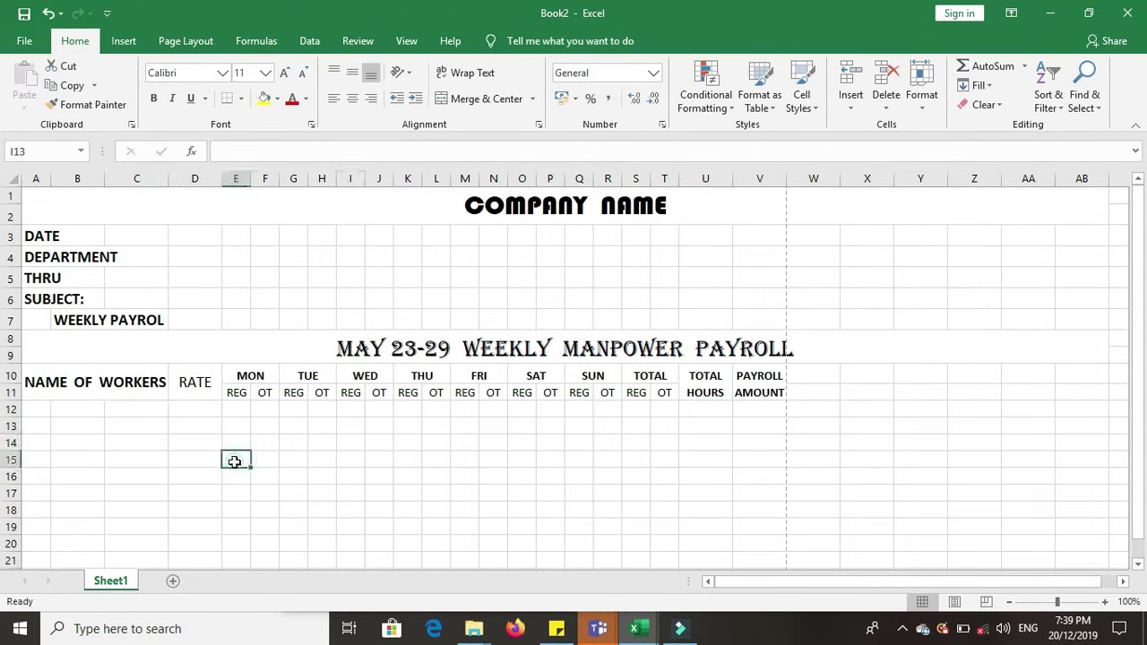
Step: Number the workers 1 to 12 in A12:A23 using Fill Series
click(42, 410)
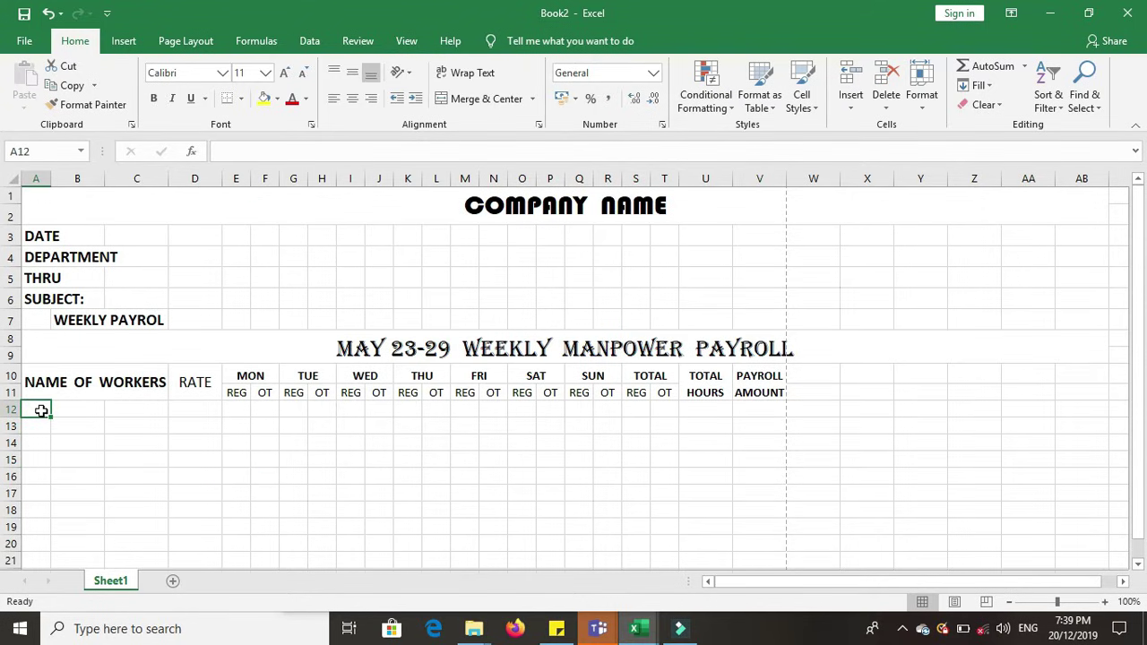
text(1)
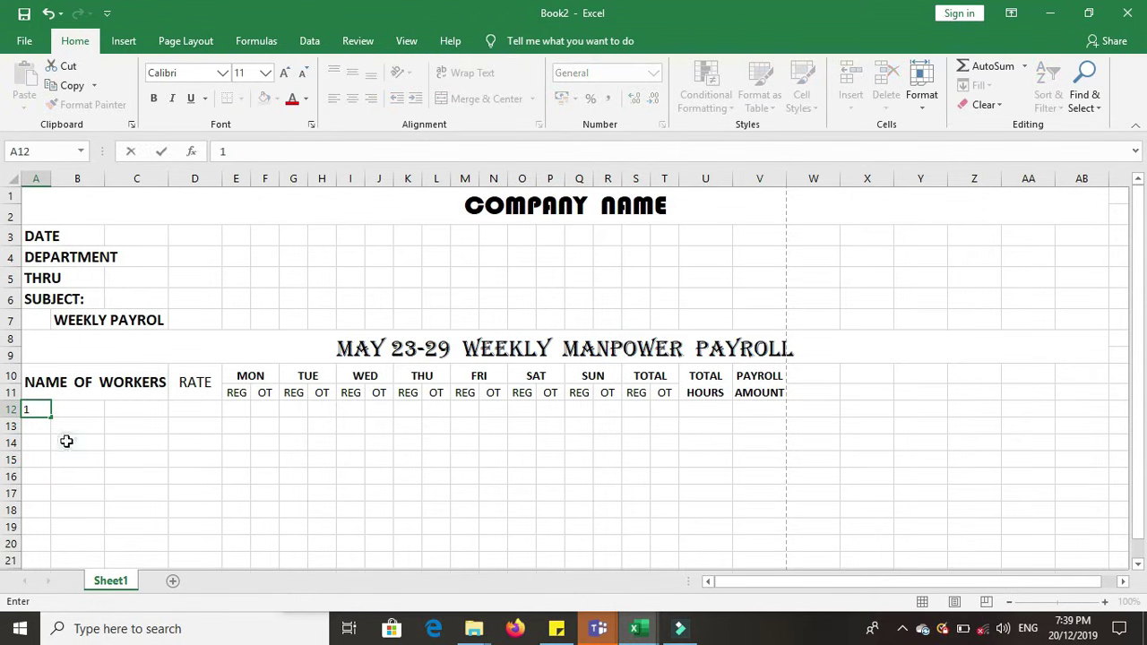
click(66, 441)
click(41, 410)
mouse_move(51, 417)
mouse_down()
mouse_move(58, 591)
mouse_move(70, 474)
mouse_up()
click(73, 472)
click(112, 507)
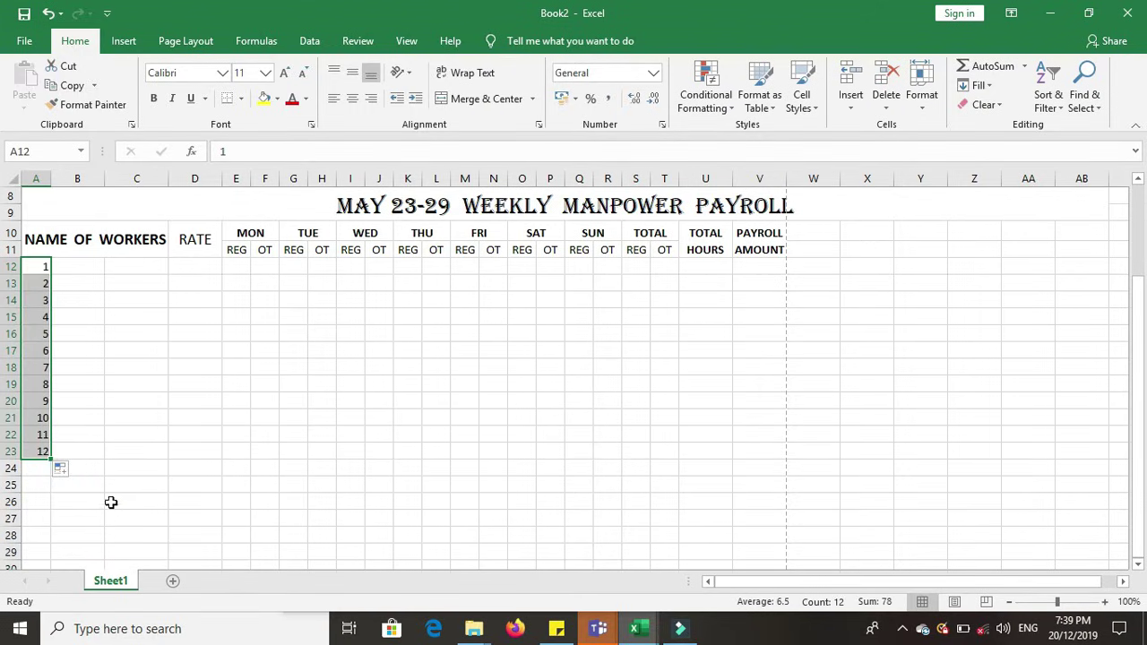
click(136, 468)
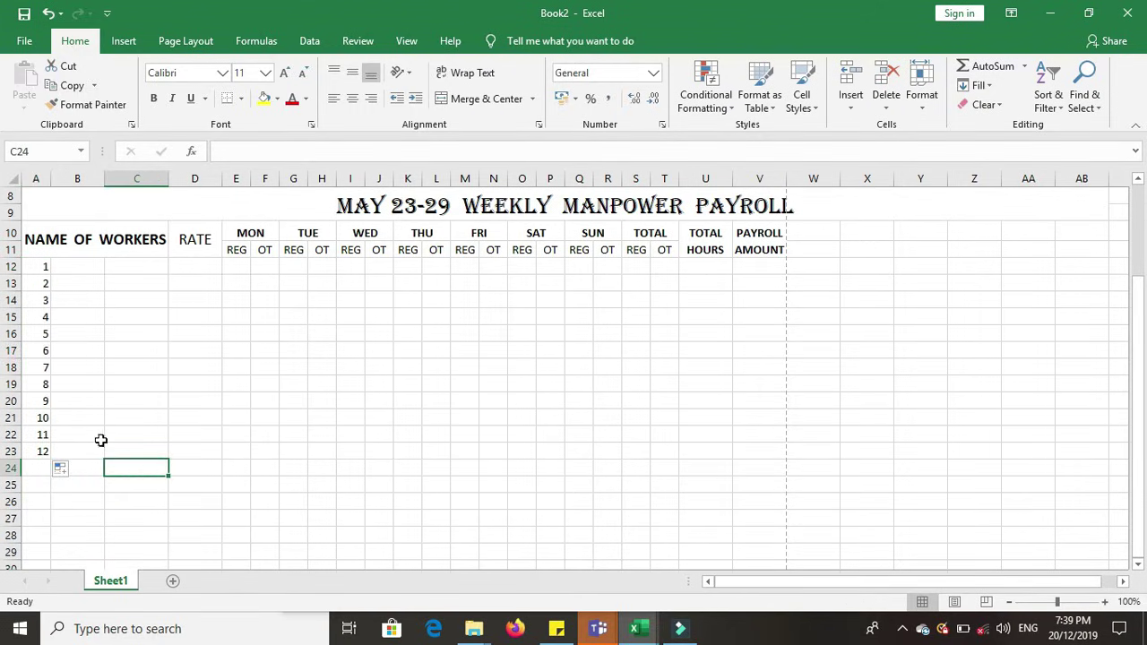
click(45, 452)
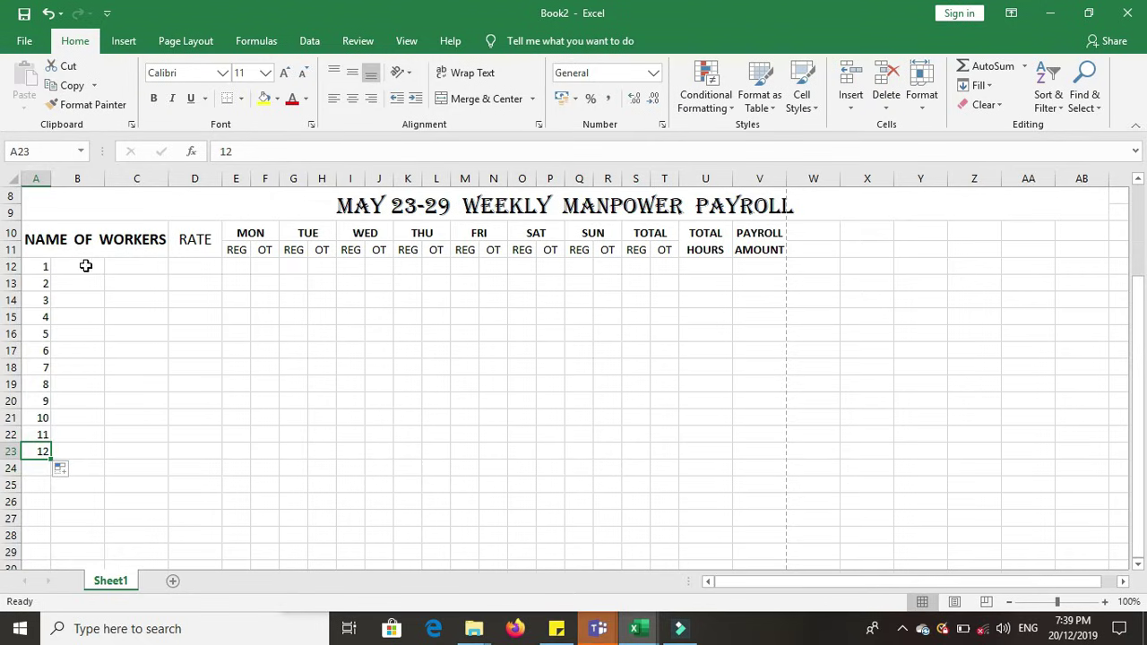
Step: Merge B12:C12 into one name cell and copy that merged format down to row 23
drag(73, 266, 144, 265)
click(476, 98)
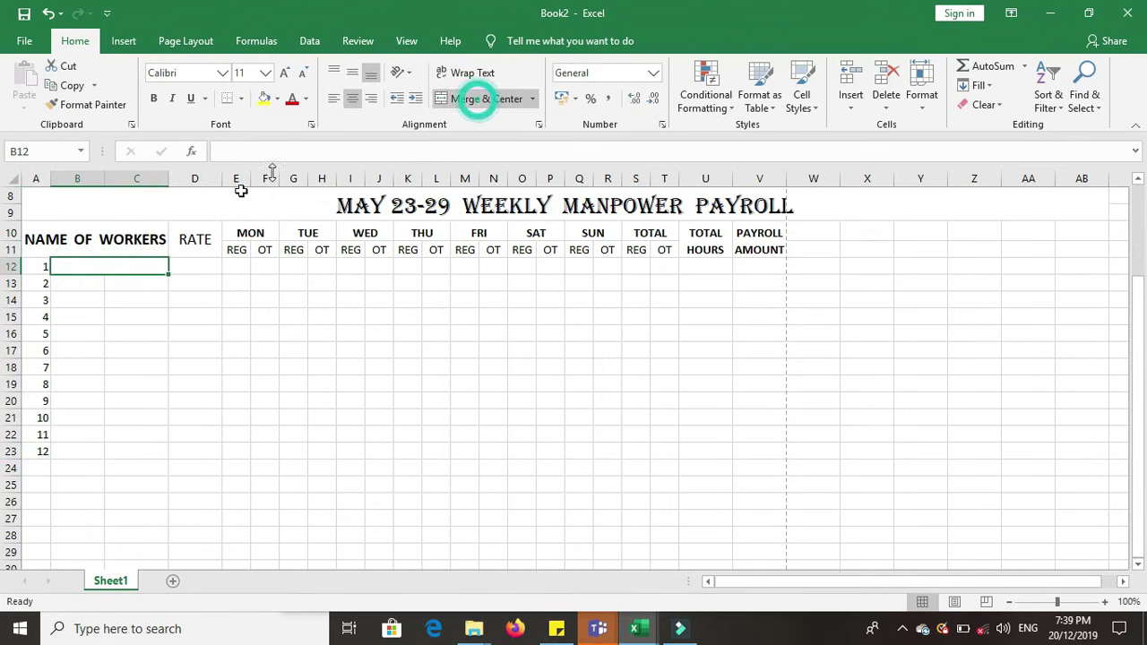
drag(169, 274, 175, 456)
click(307, 397)
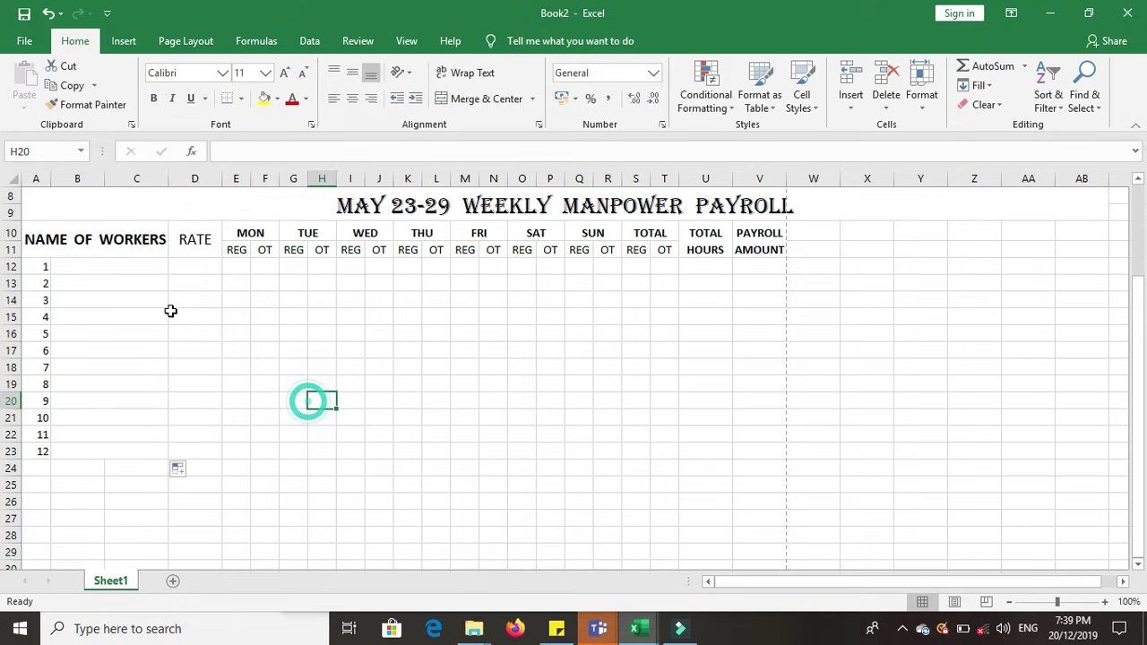
Step: Type the workers' names from B12 downward, then select the daily hours grid E12:R23
click(96, 261)
text(ROLANDO)
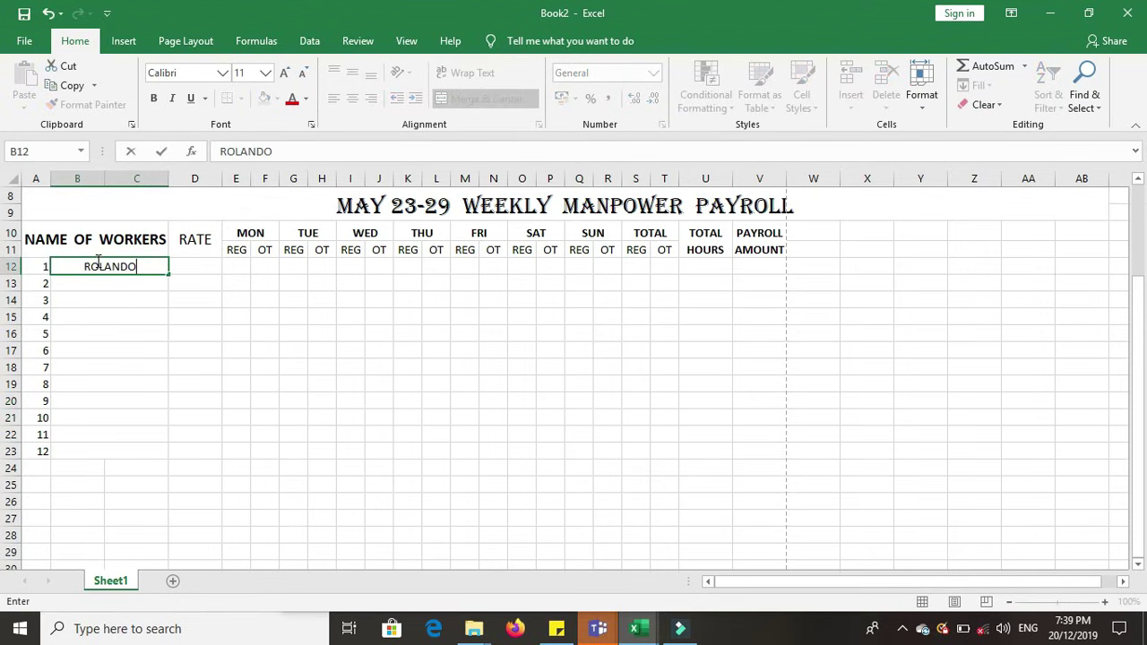
key(Return)
text(RONNIE)
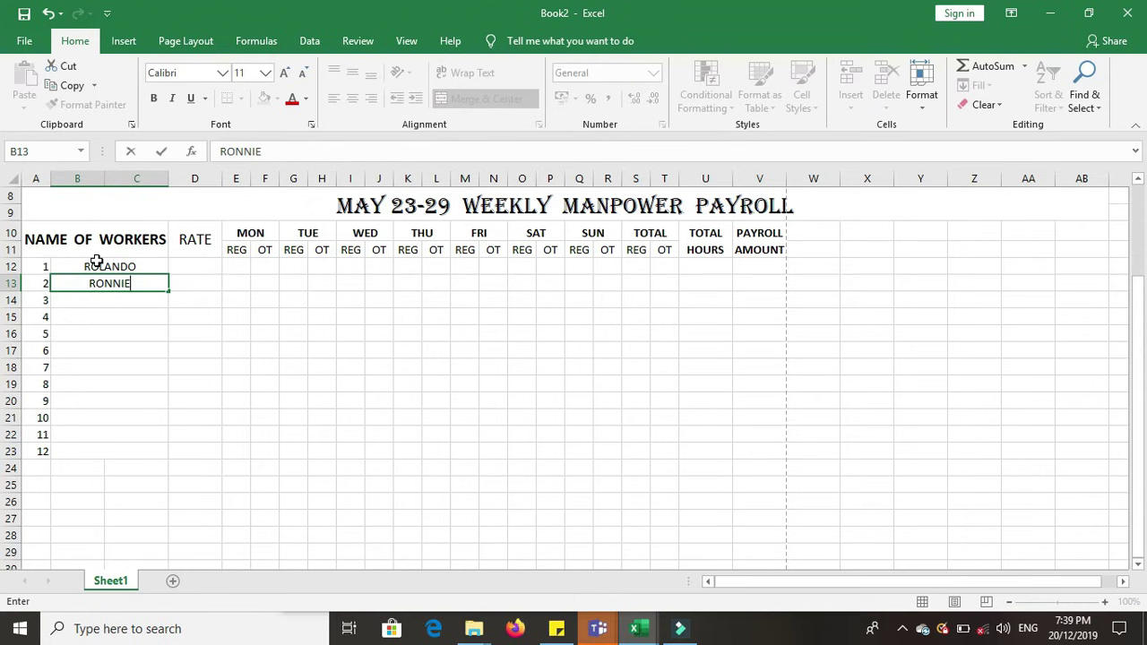
key(Return)
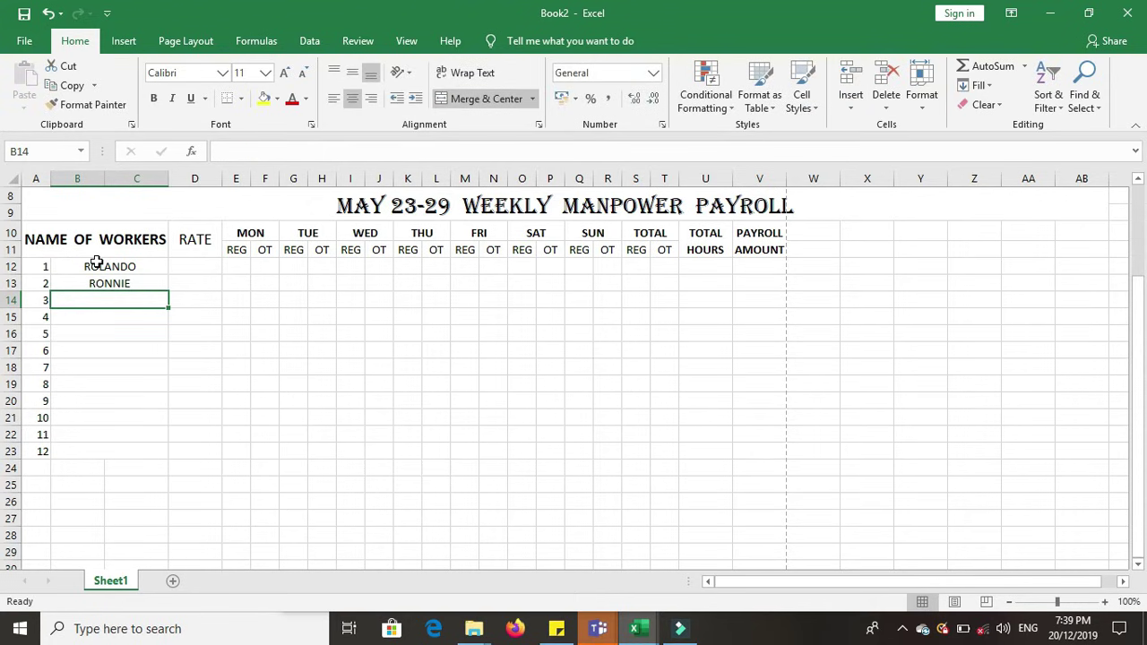
text(JACK)
key(Return)
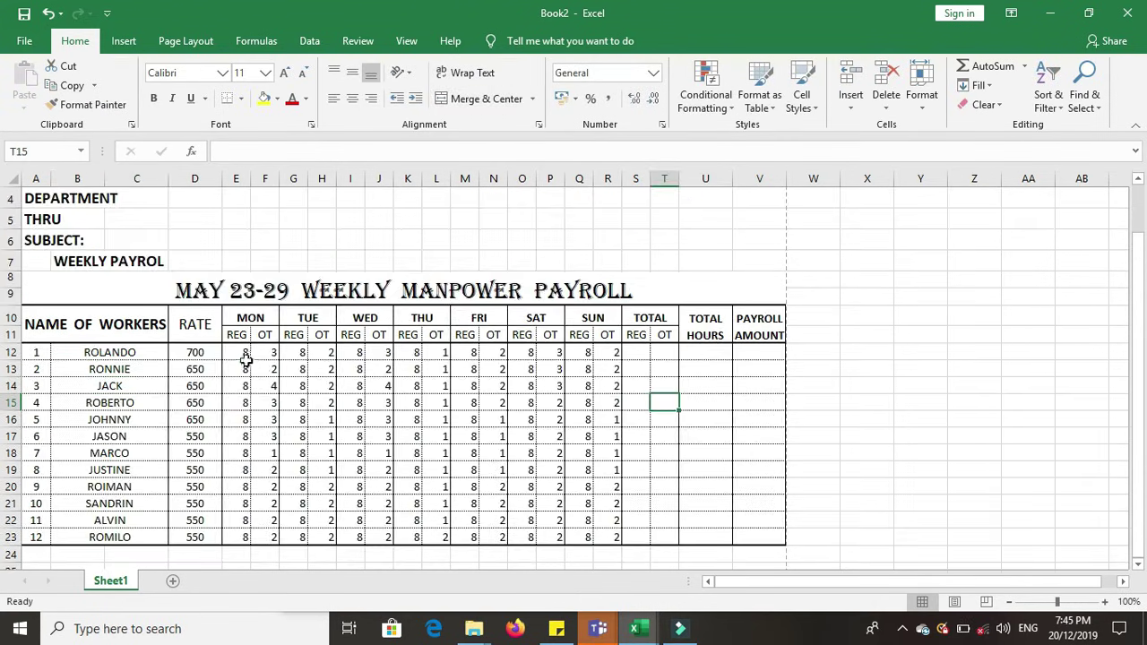
mouse_move(240, 353)
mouse_down()
mouse_move(581, 504)
mouse_move(608, 538)
mouse_up()
click(352, 98)
Step: Centre the hours and enter =Q12+O12+M12+K12+I12+G12+E12 in S12 for TOTAL REG
click(645, 450)
click(665, 421)
click(641, 351)
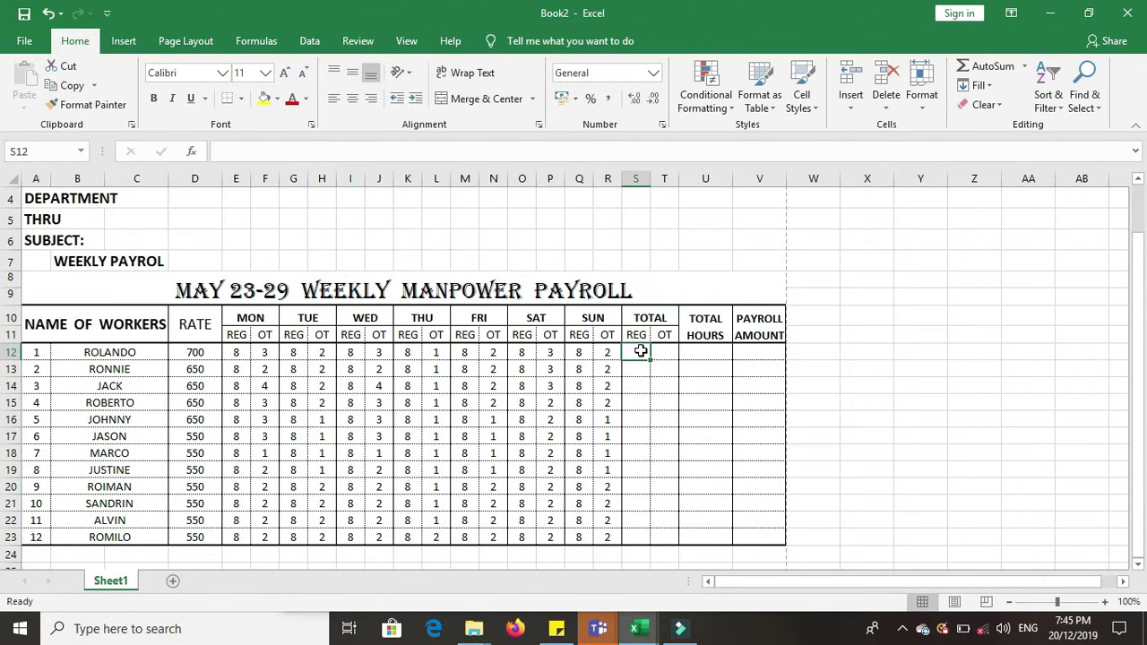
text(=)
click(580, 355)
click(524, 355)
text(+)
click(464, 354)
text(+)
click(407, 355)
text(+O12+)
click(293, 352)
text(+)
click(236, 352)
text(+)
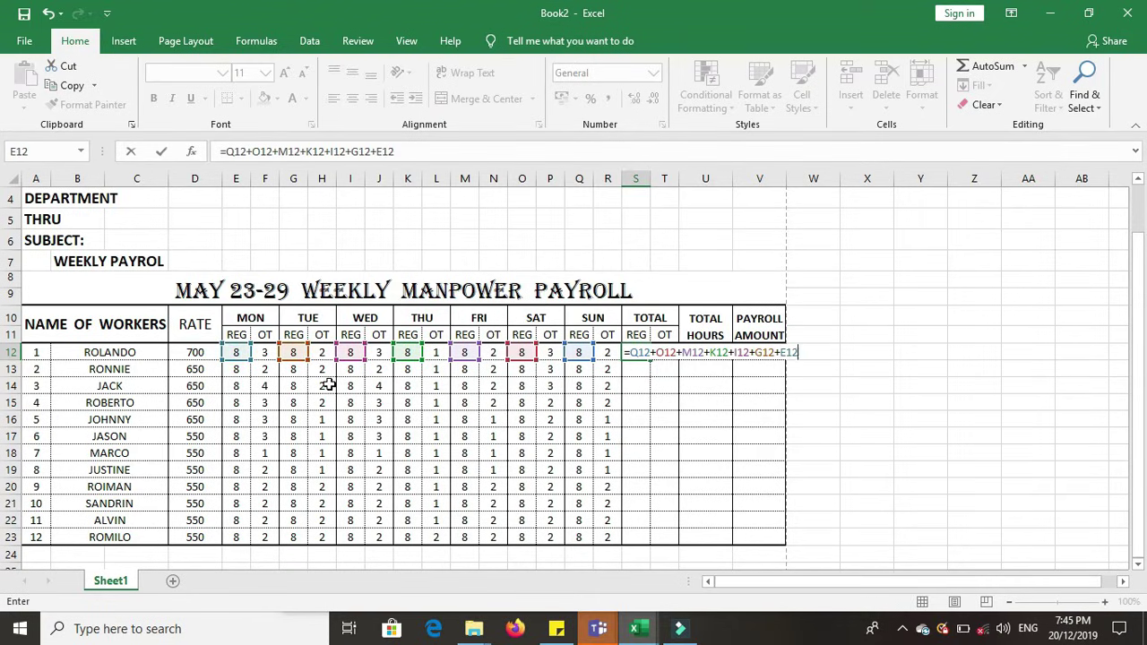
key(Return)
Step: Copy the TOTAL REG formula down S13:S23
click(635, 352)
key(ctrl+c)
drag(633, 370, 639, 538)
key(ctrl+v)
click(668, 475)
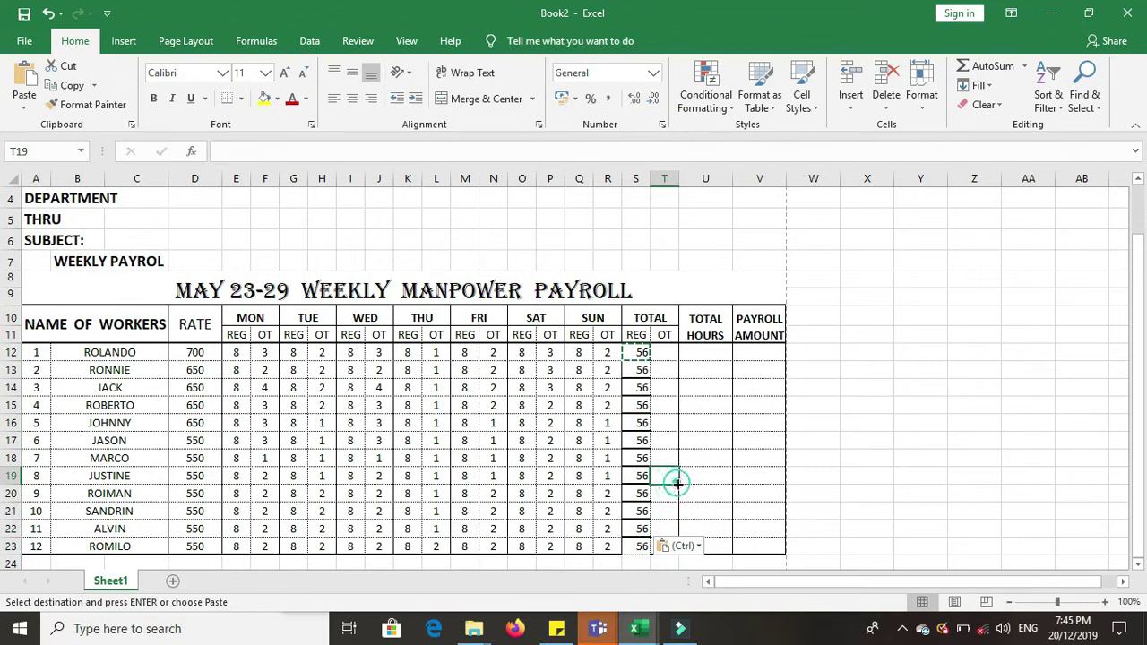
Step: Enter a TOTAL OT formula in T12 summing the seven daily OT cells, Monday to Sunday
click(663, 352)
text(=)
click(606, 352)
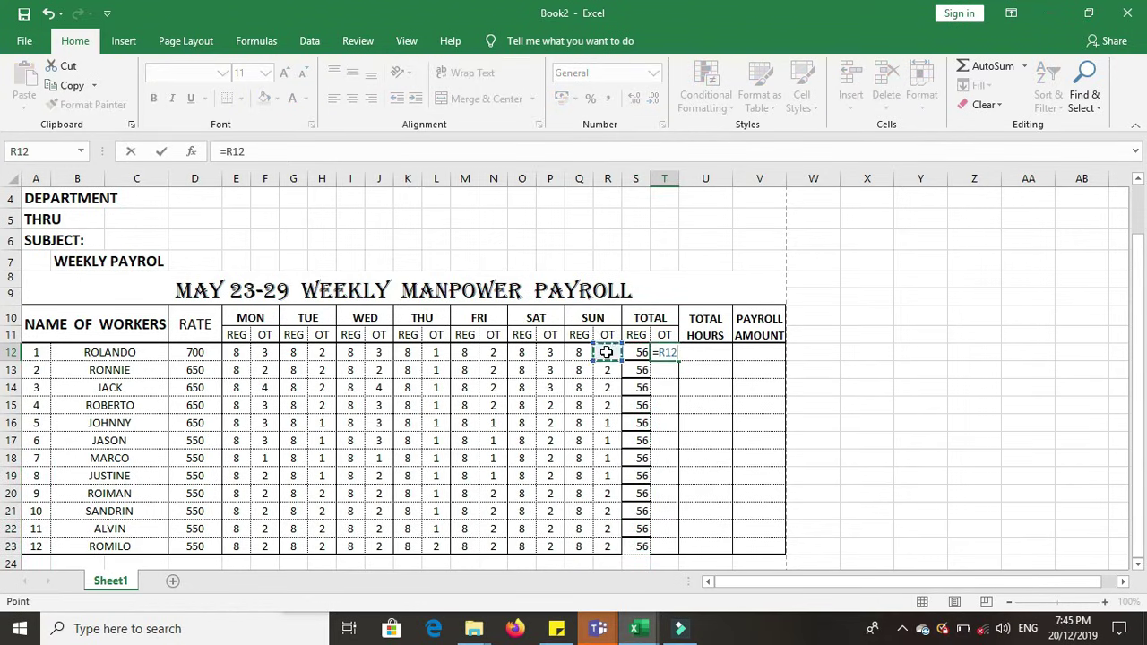
click(550, 352)
text(+)
click(493, 353)
text(+)
click(436, 353)
text(+)
click(378, 353)
text(+)
click(322, 353)
text(+)
click(264, 353)
key(Return)
Step: Copy the TOTAL OT formula down to T23 and select both total columns S12:T23
click(663, 353)
key(ctrl+c)
drag(663, 370, 664, 546)
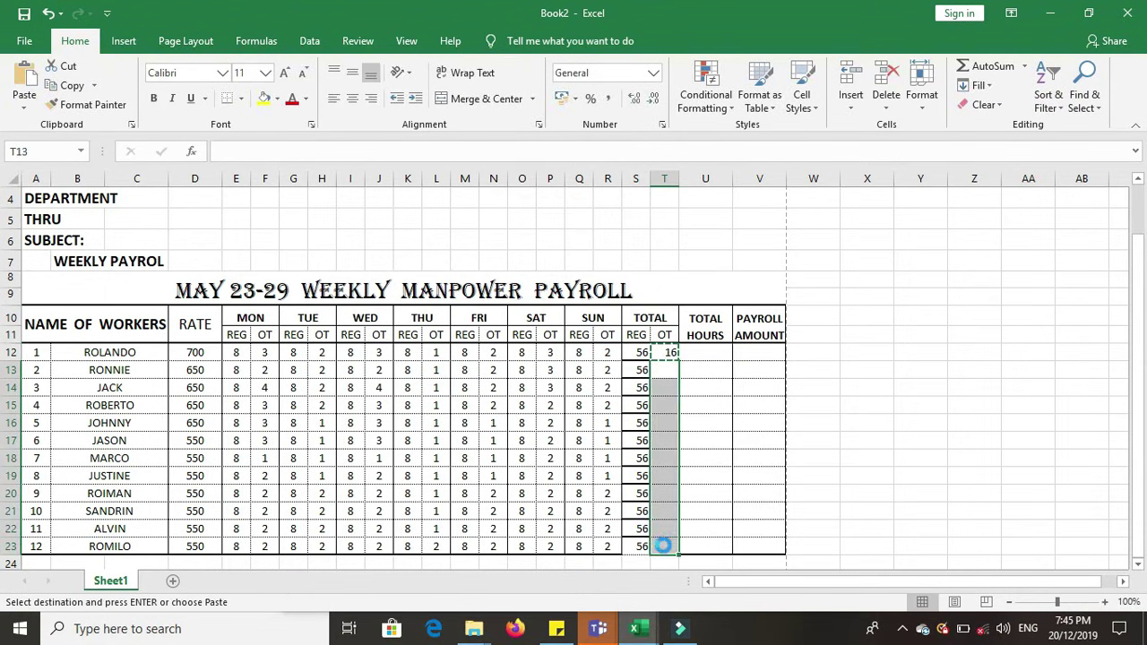
key(ctrl+v)
scroll(707, 493, down, 1)
drag(638, 288, 664, 482)
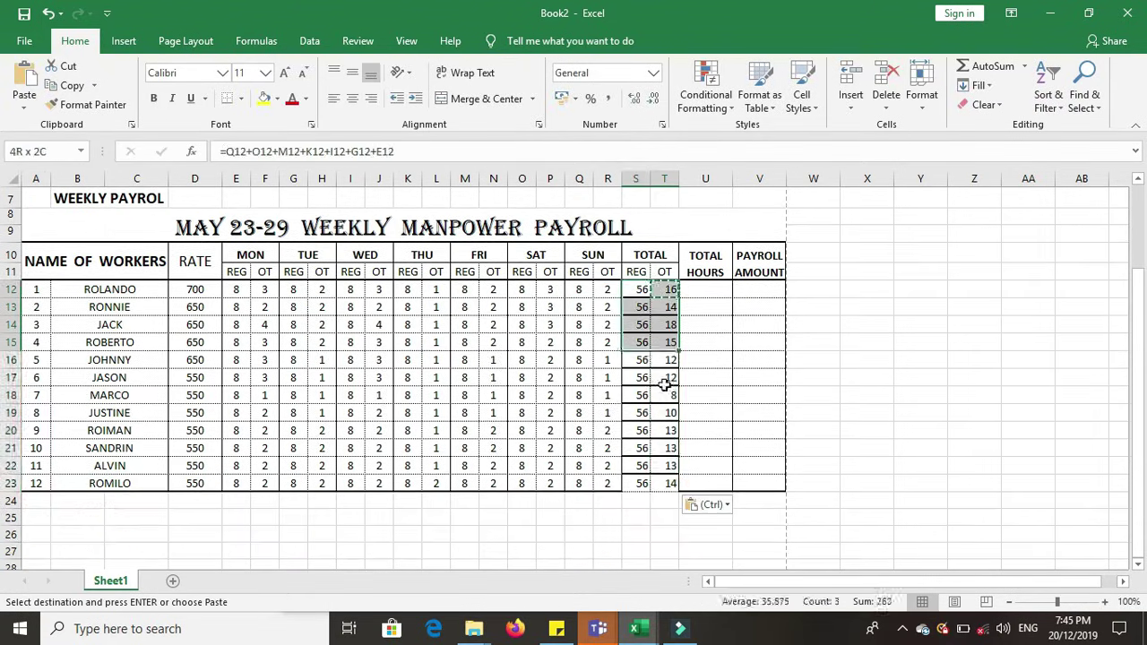
Step: Apply a thick border to the REG and OT total columns through Format Cells
right_click(664, 482)
click(712, 373)
click(528, 270)
click(573, 313)
click(691, 361)
click(694, 362)
click(702, 357)
click(701, 362)
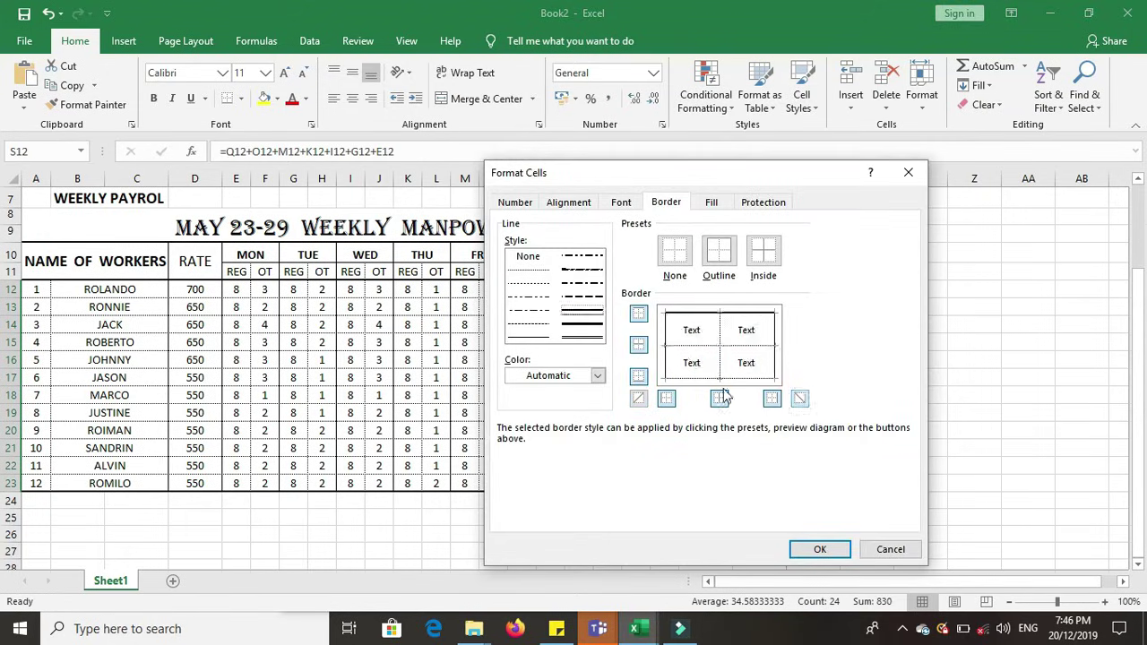
click(818, 549)
click(705, 423)
click(850, 428)
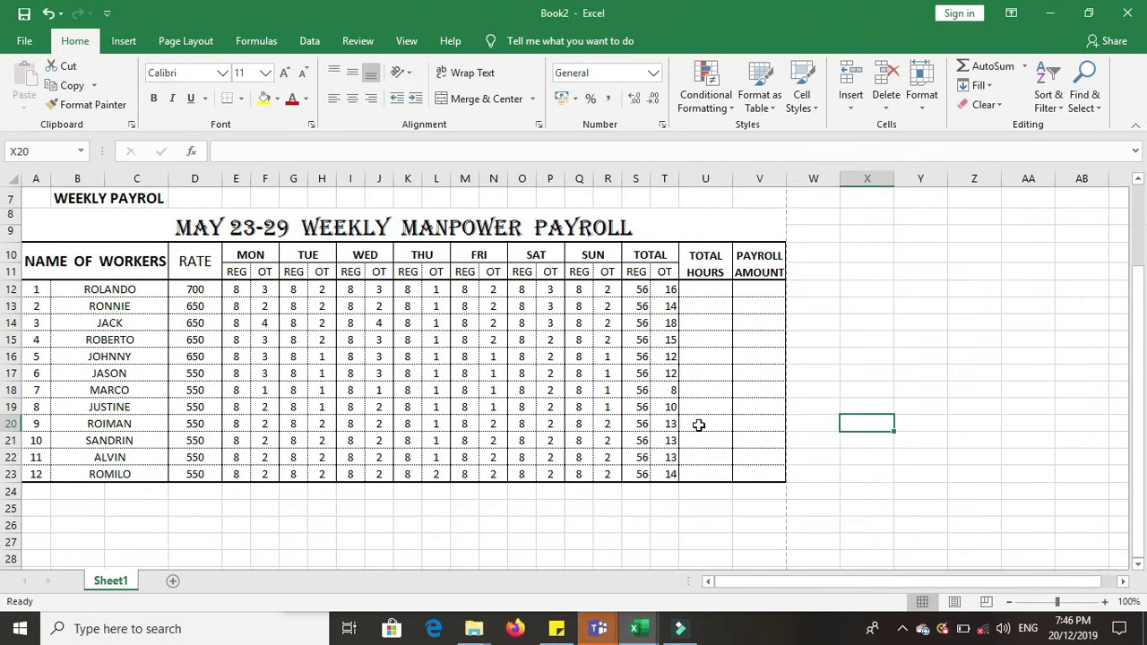
Step: Reselect the total columns and close the border settings without changes
drag(641, 291, 664, 473)
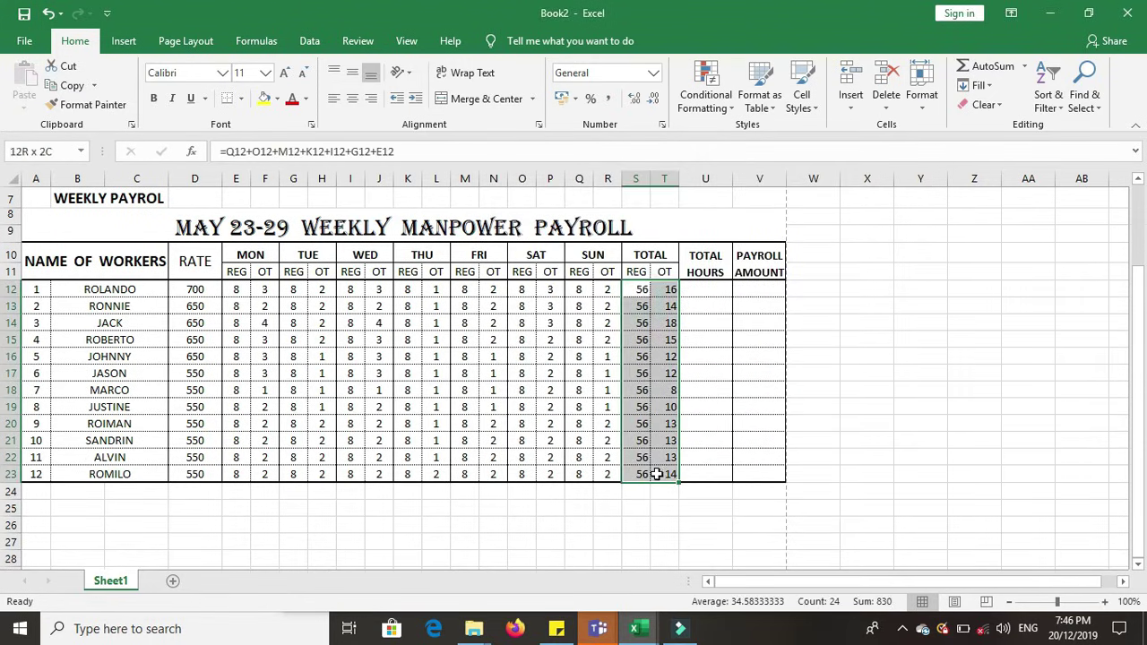
right_click(634, 303)
click(681, 536)
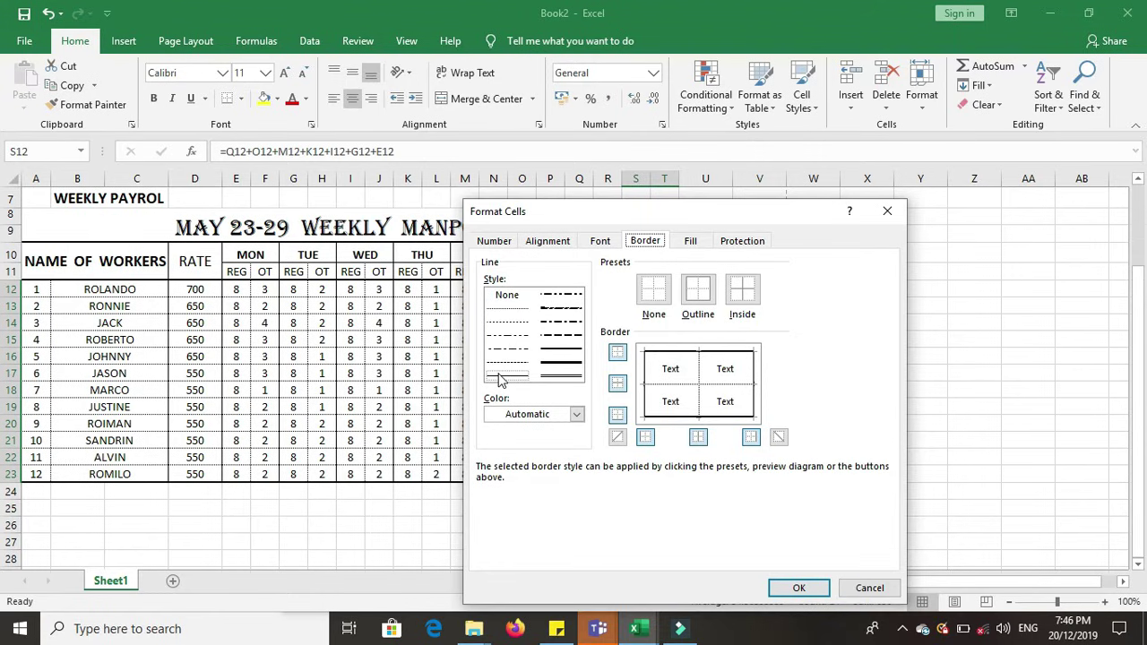
click(887, 211)
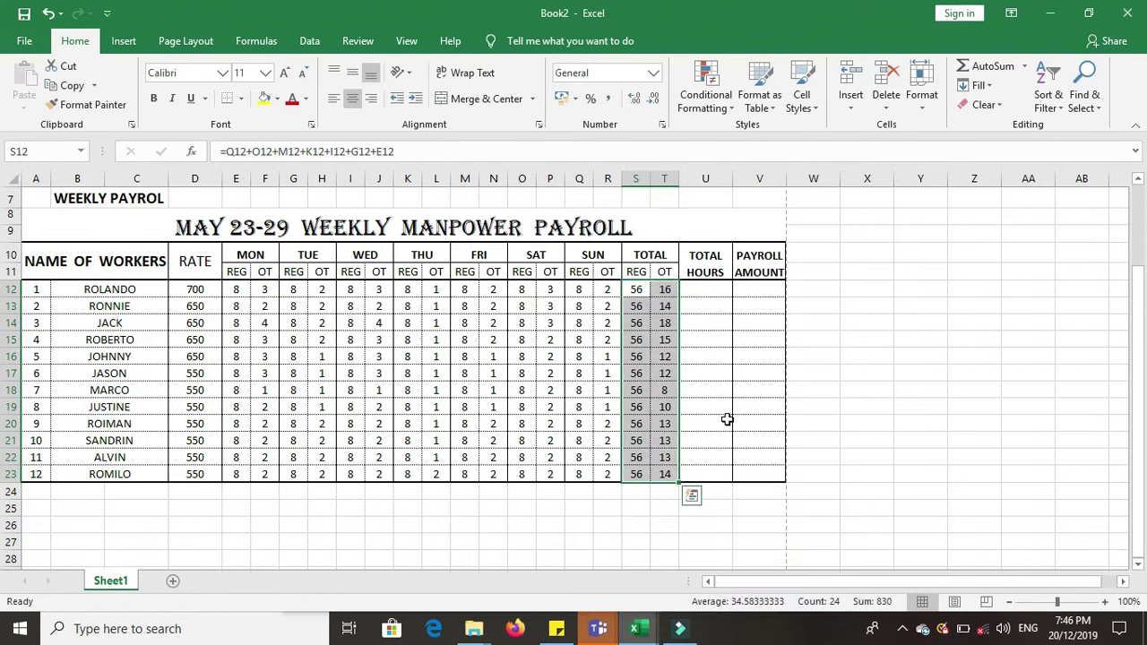
click(726, 421)
Step: Enter the total hours formula =T12+S12 in U12 and fill it down to U23
click(712, 289)
text(=)
click(664, 293)
text(+)
click(636, 288)
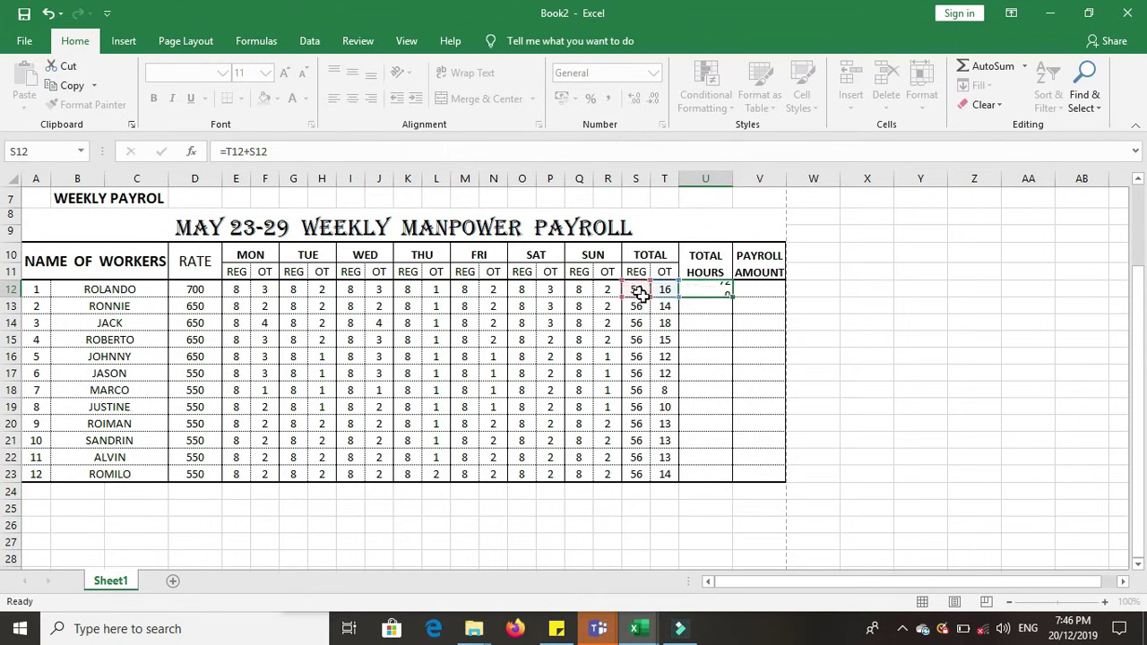
key(Return)
click(706, 297)
drag(726, 291, 732, 482)
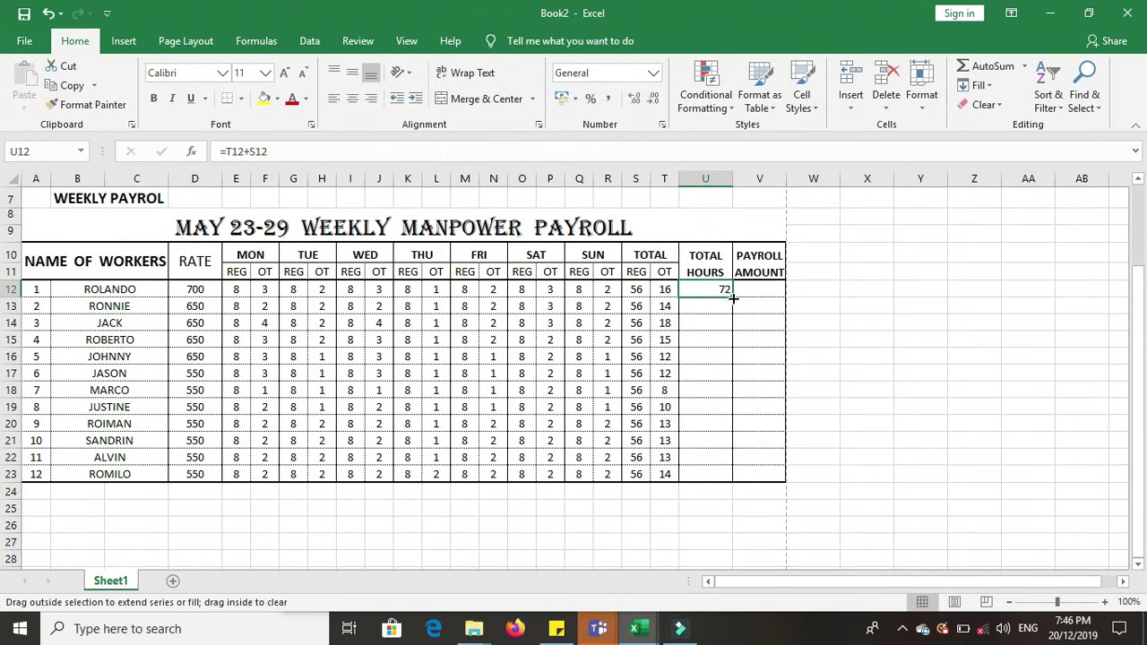
click(696, 323)
Step: Give U12:U23 dotted lines between rows and a thin solid bottom border
drag(695, 291, 721, 482)
right_click(719, 446)
click(762, 371)
click(582, 268)
click(781, 346)
click(636, 309)
click(720, 398)
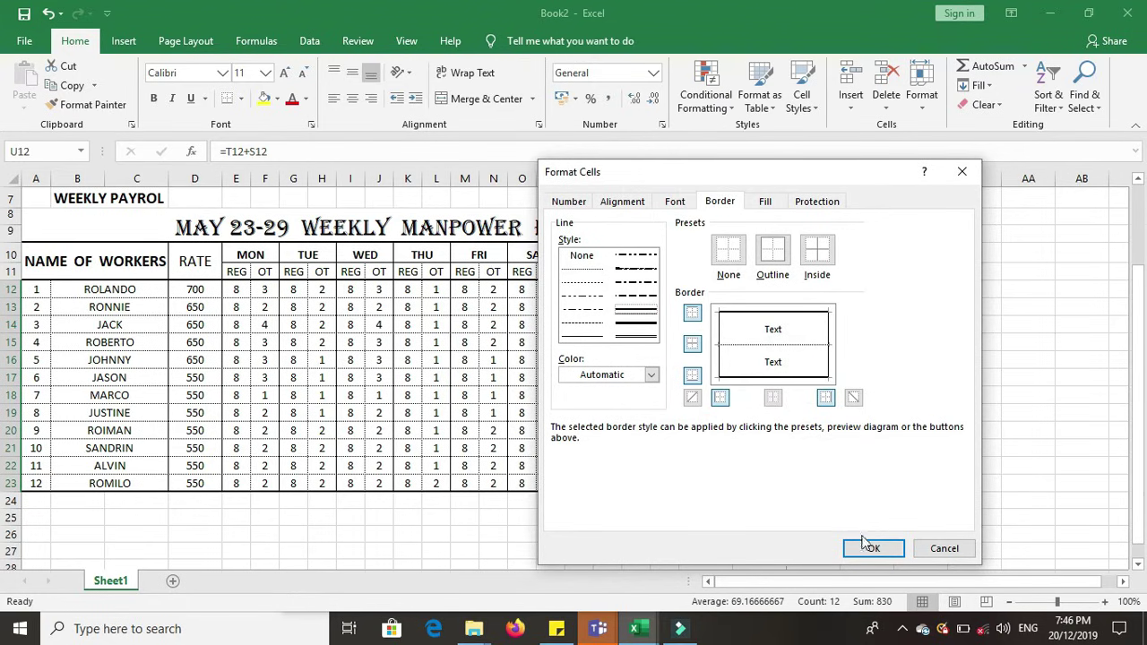
click(873, 548)
click(851, 408)
drag(703, 289, 721, 475)
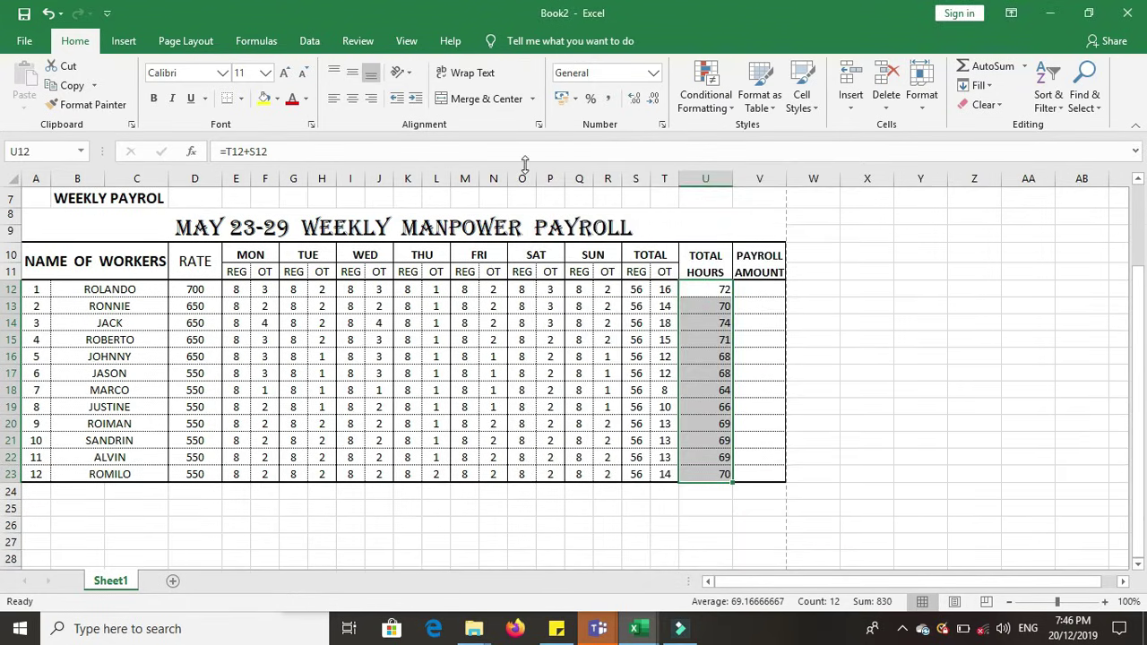
Step: Centre the total hours and fill V12:V23 with the pay formula =U12*(D12/8)
click(357, 100)
click(811, 353)
click(758, 290)
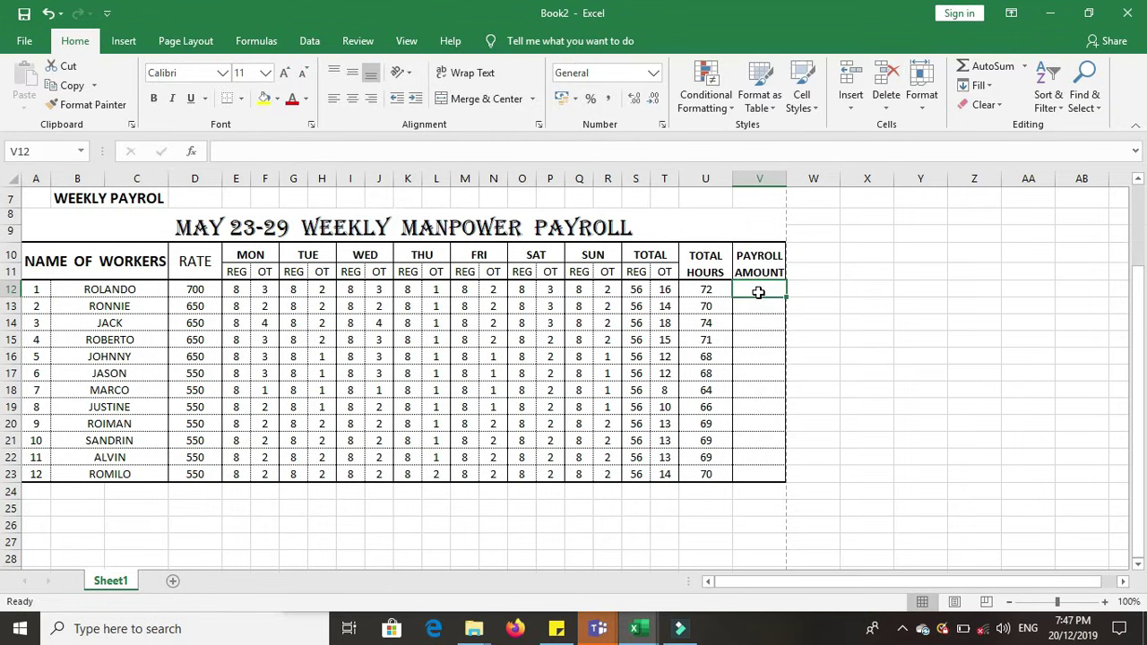
text(=)
click(703, 290)
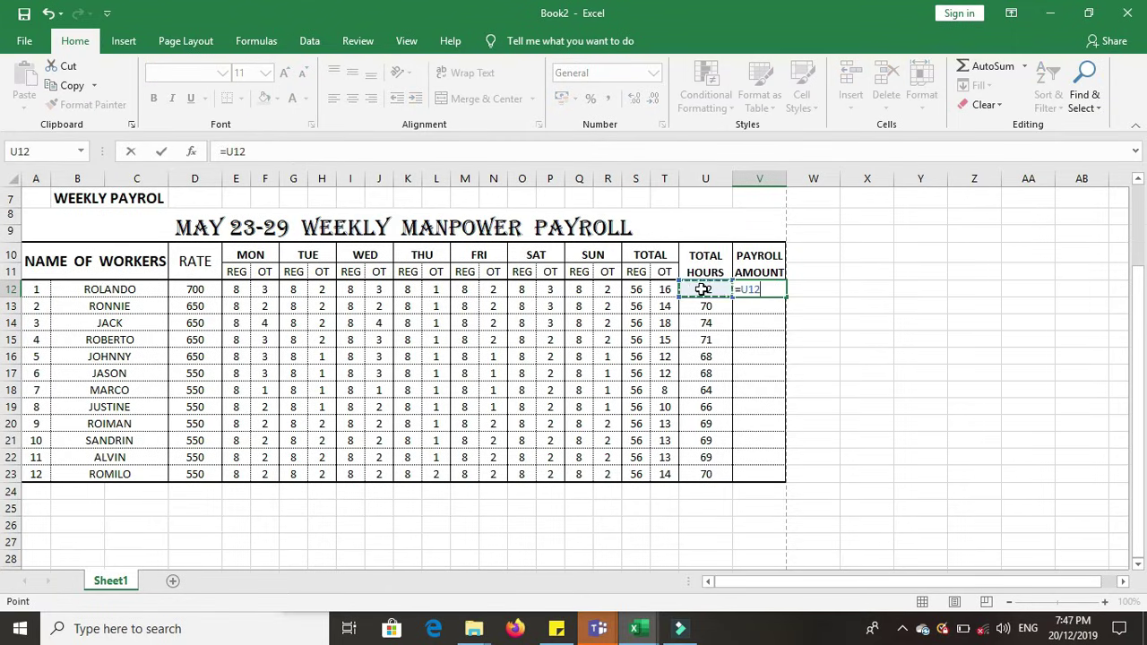
click(204, 294)
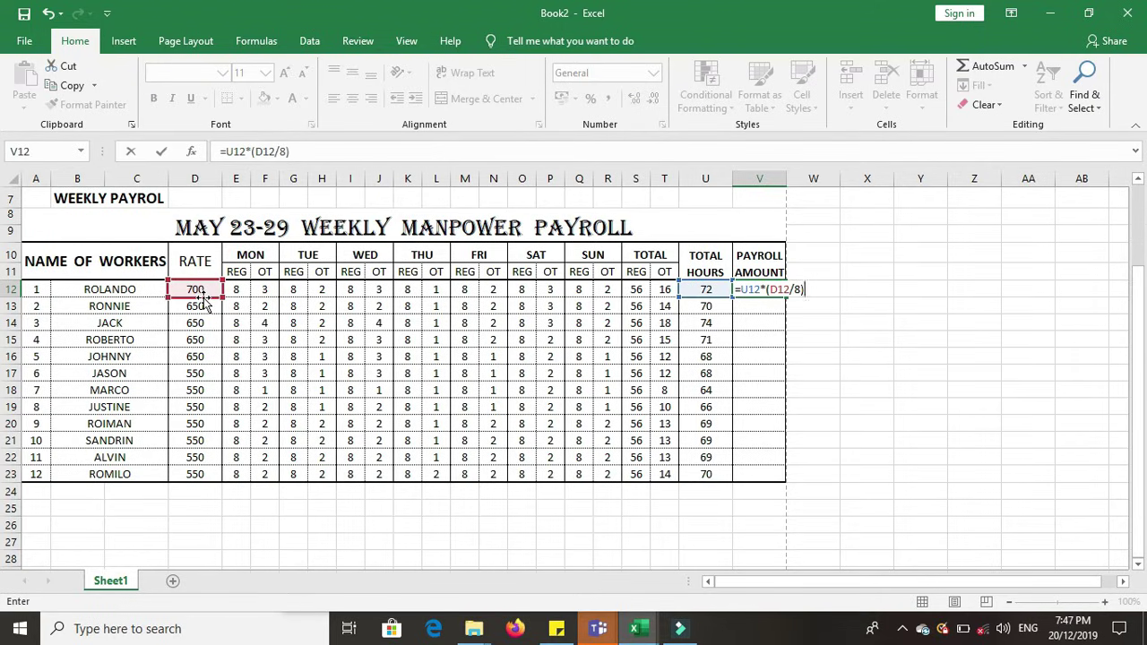
click(903, 401)
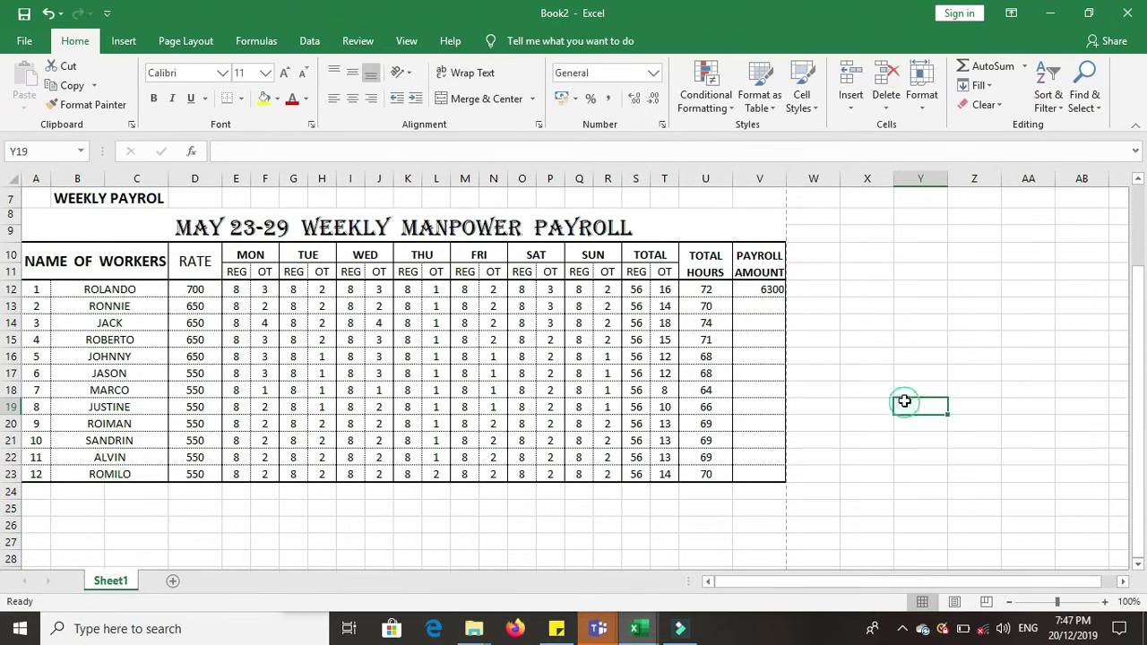
right_click(770, 292)
click(766, 288)
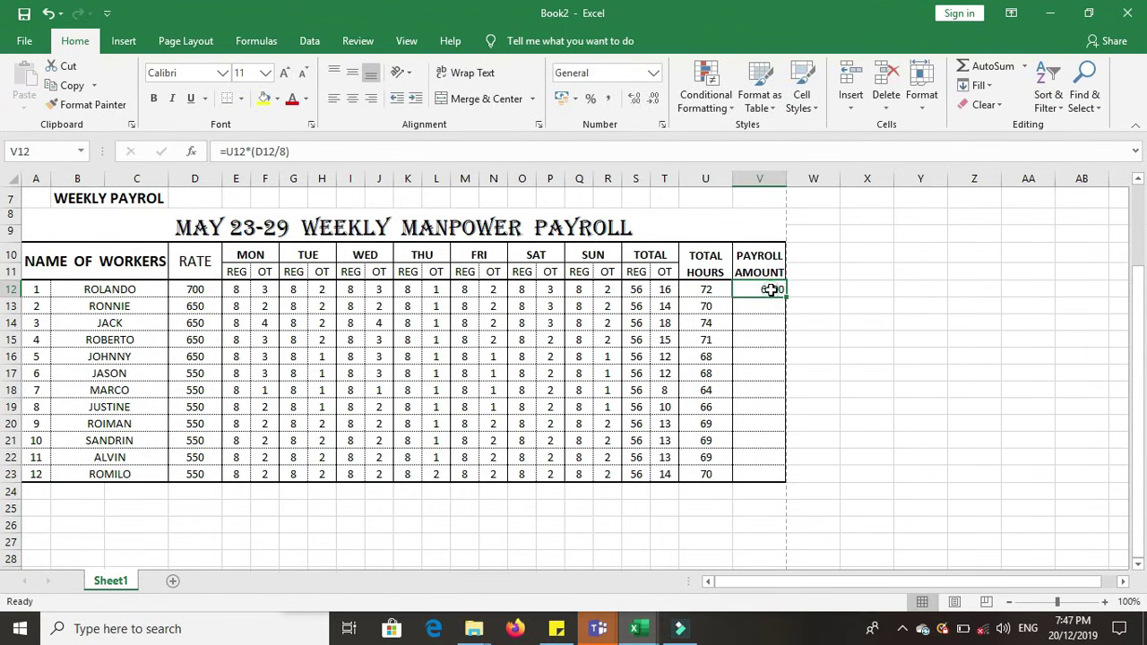
double_click(771, 289)
key(Escape)
drag(784, 299, 788, 485)
click(863, 401)
Step: Add dotted inside borders between the payroll amount rows V12:V23
drag(759, 289, 759, 483)
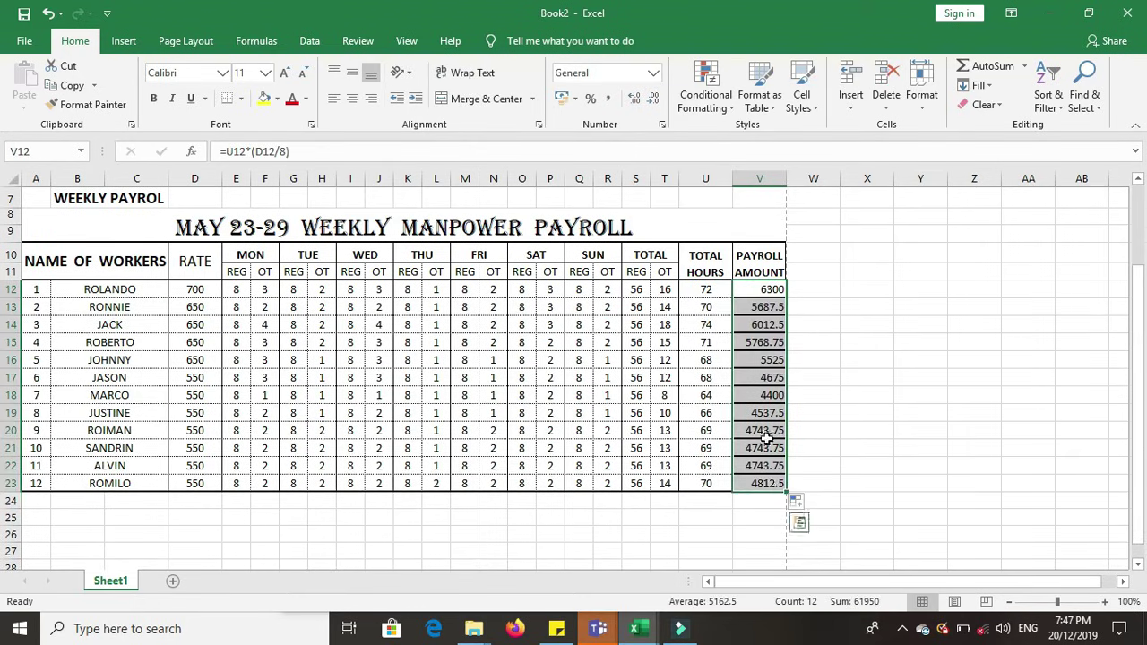
right_click(763, 440)
click(824, 364)
click(653, 262)
click(806, 334)
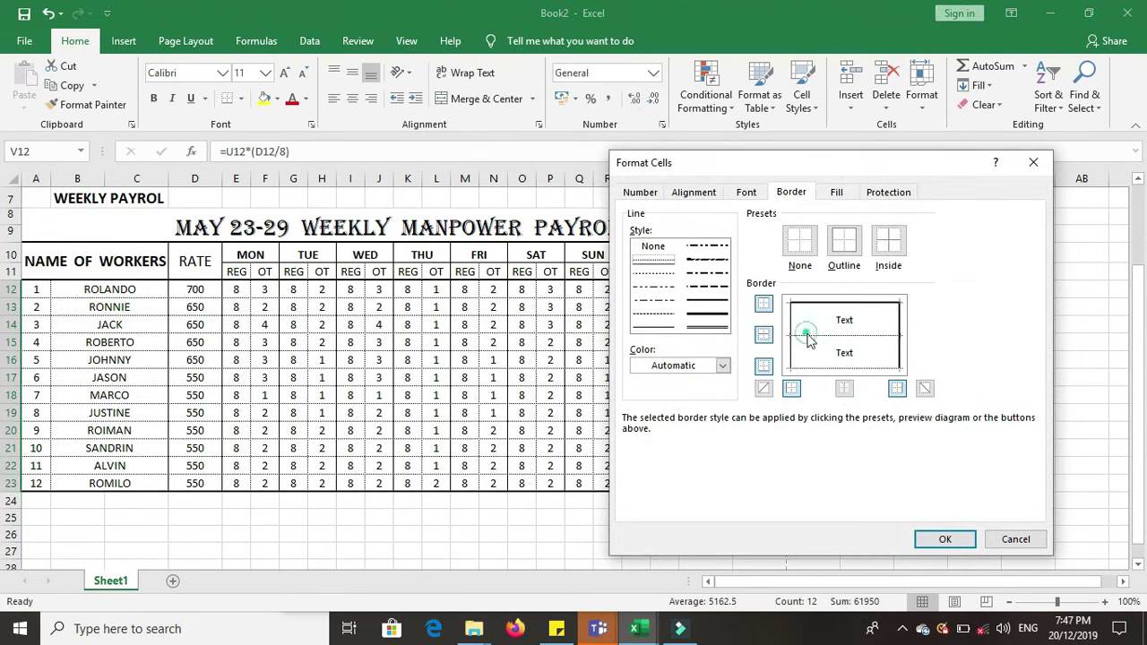
click(944, 538)
click(842, 437)
Step: Format the payroll amounts as Number with two decimals and a 1000 separator
drag(760, 288, 772, 475)
right_click(772, 475)
click(815, 354)
click(621, 184)
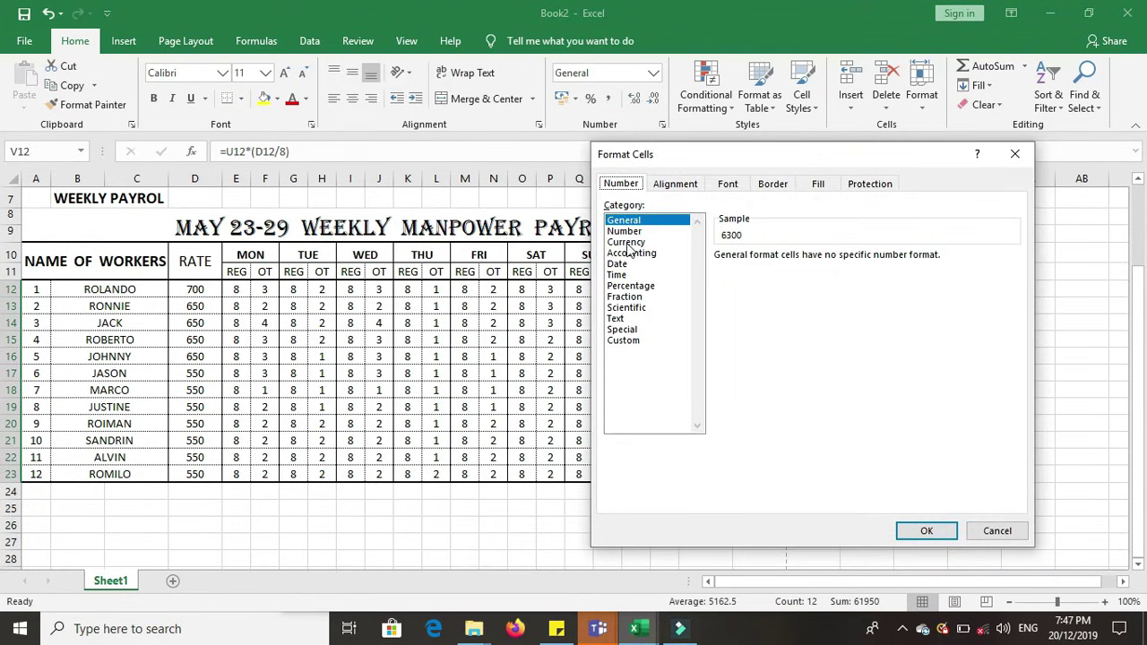
click(624, 231)
click(719, 278)
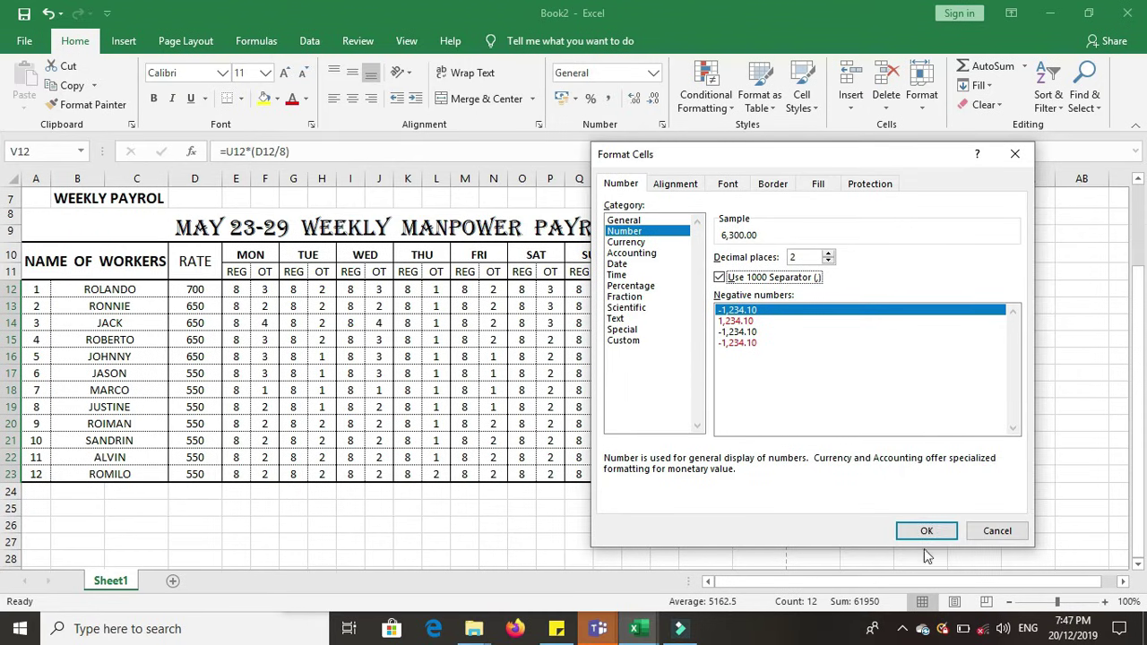
click(926, 531)
click(857, 410)
click(760, 288)
click(773, 474)
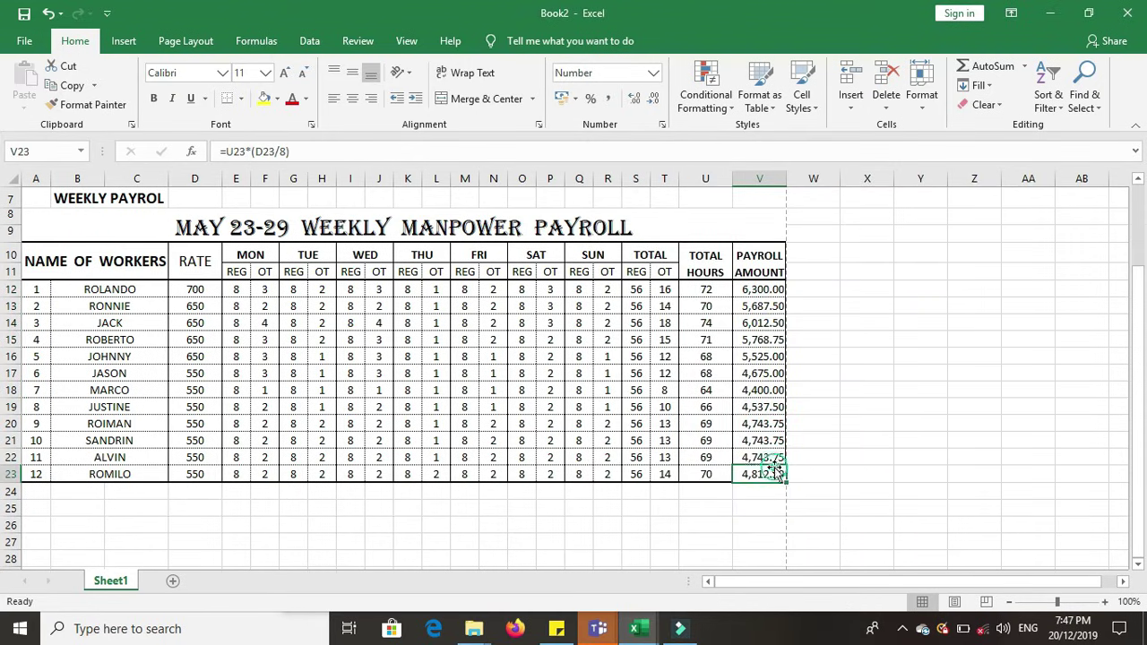
scroll(772, 473, down, 1)
click(824, 453)
drag(39, 435, 673, 458)
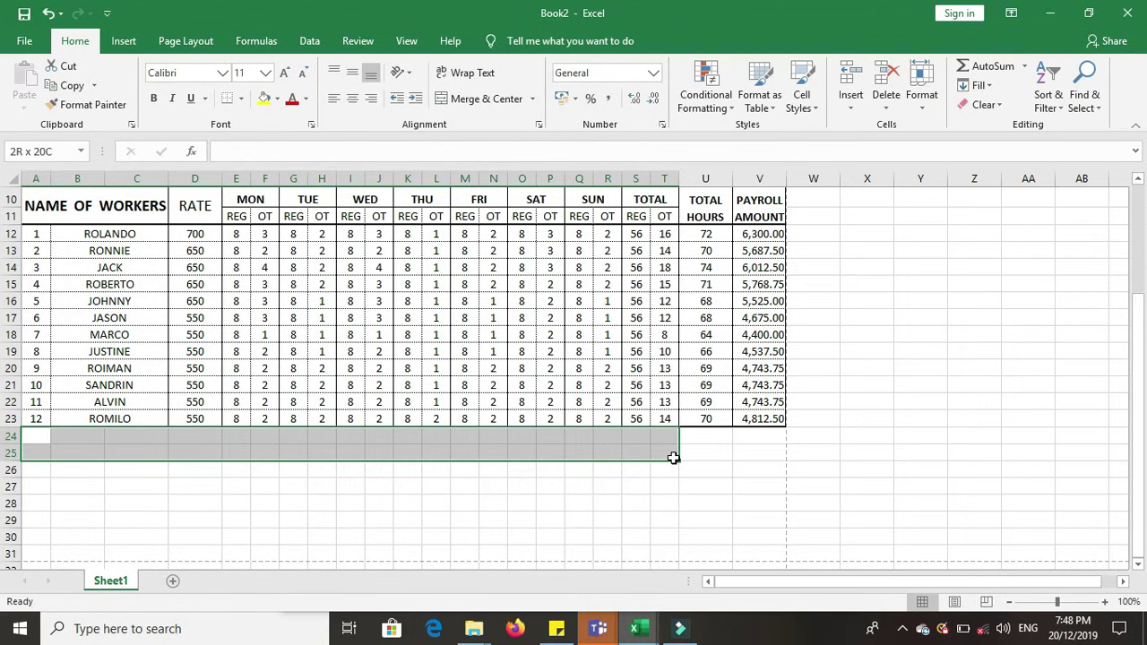
Step: Merge A24:T25 and enter the label GRAND TOTAL= in it
click(483, 99)
click(596, 537)
click(519, 442)
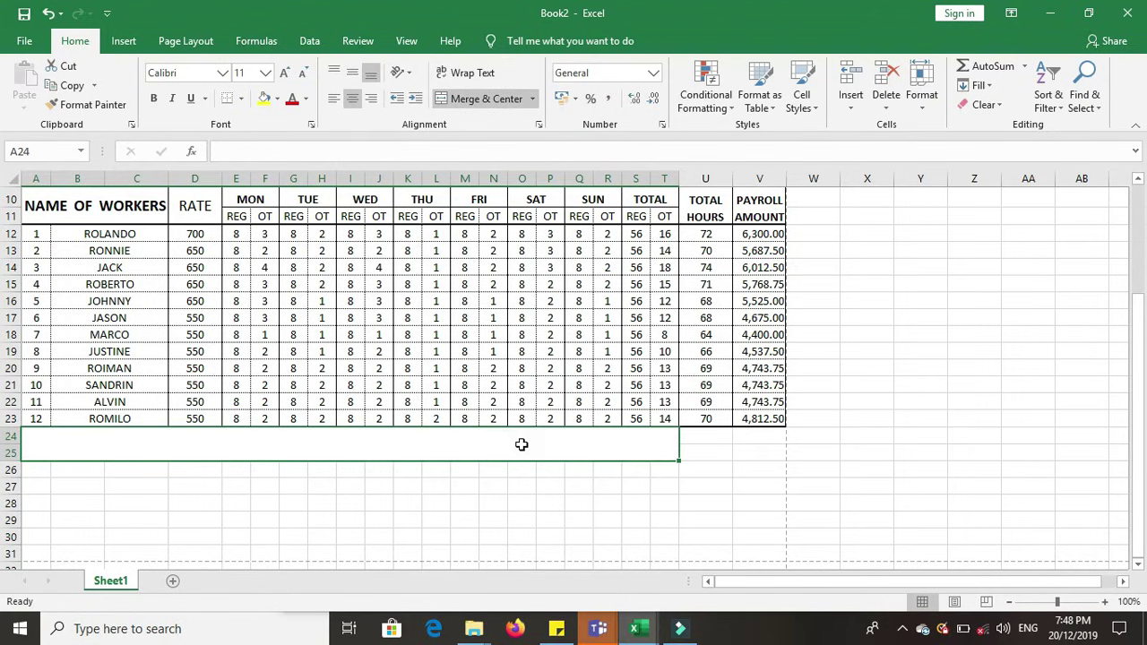
text(GRAND OTAL)
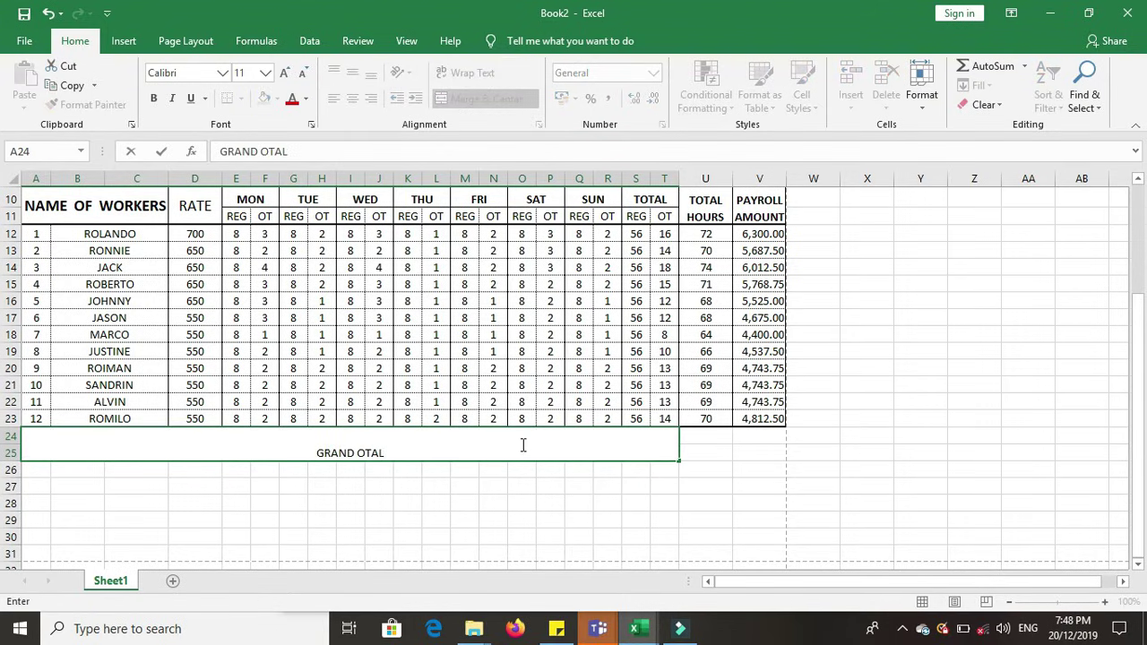
click(360, 454)
text(T)
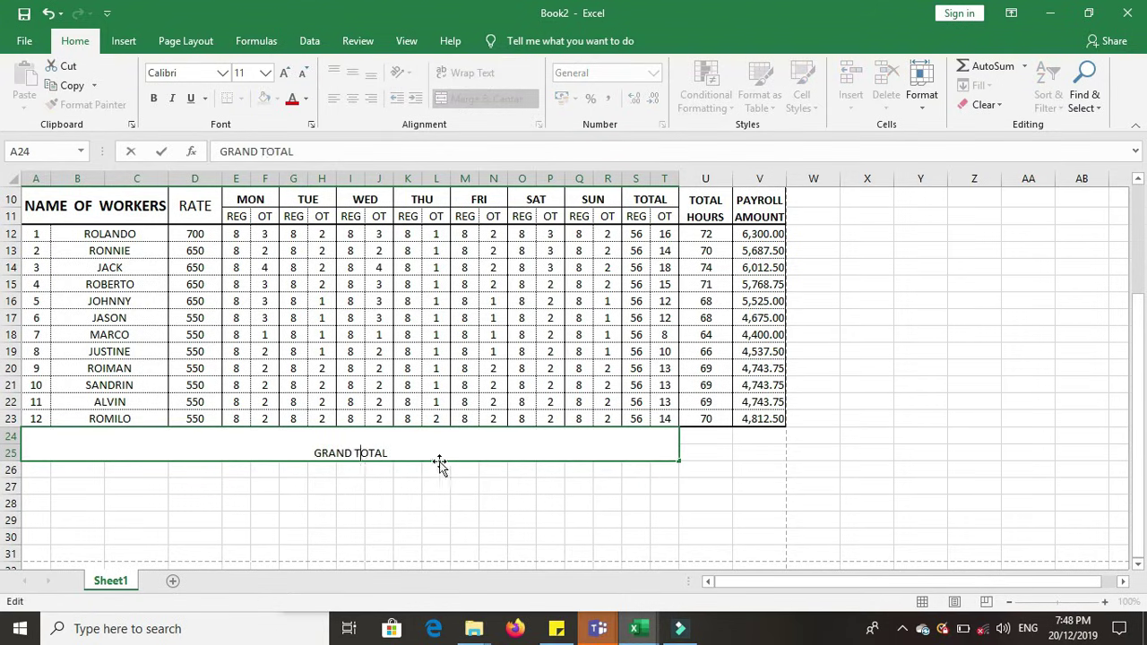
click(404, 445)
text(=)
key(ctrl+Return)
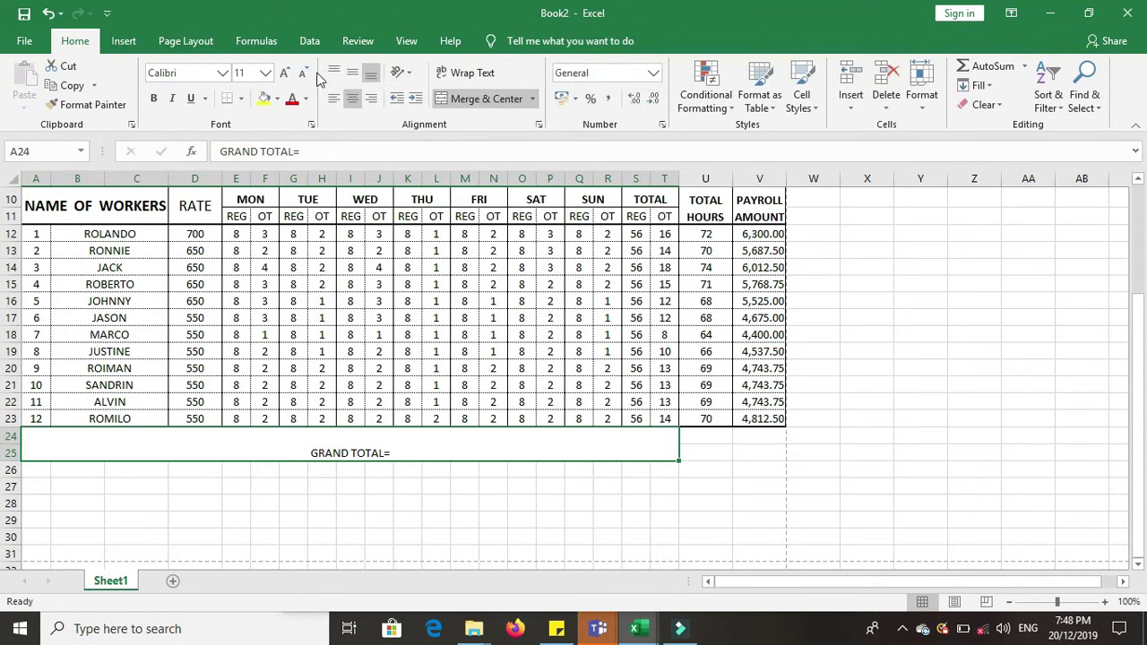
Step: Make the GRAND TOTAL= label 22-point, bold and right-aligned
click(282, 72)
click(282, 72)
click(282, 73)
click(283, 72)
click(283, 73)
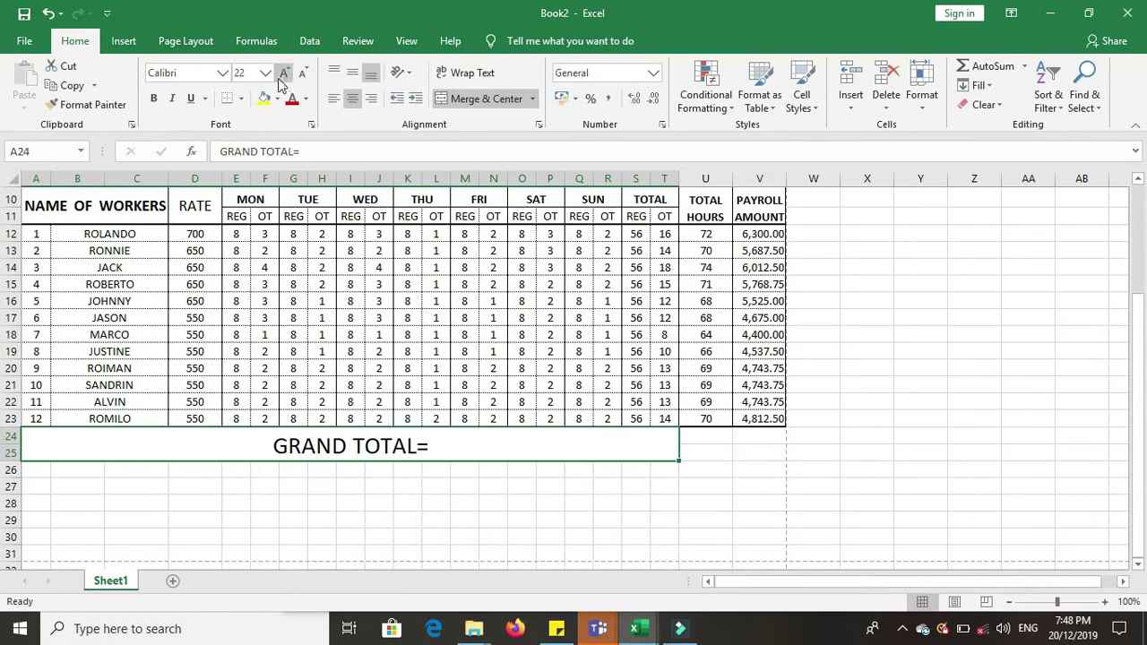
click(154, 99)
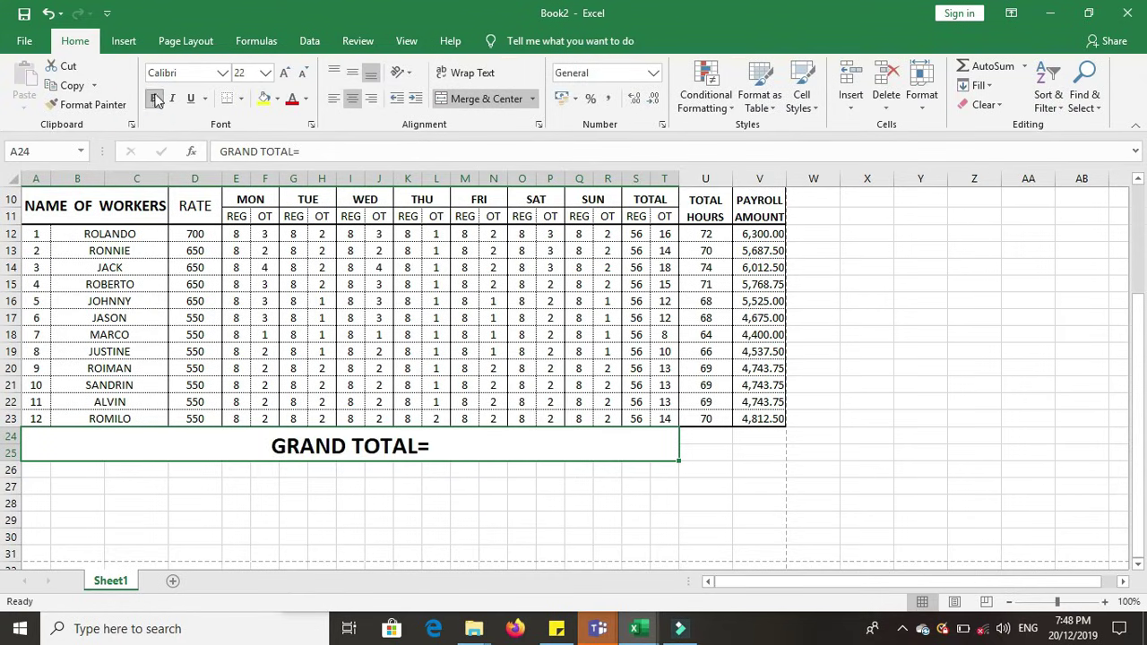
click(371, 99)
drag(712, 445, 760, 452)
Step: Merge U24:V25 and enter a formula adding the payroll amounts V23 back to V12
click(519, 98)
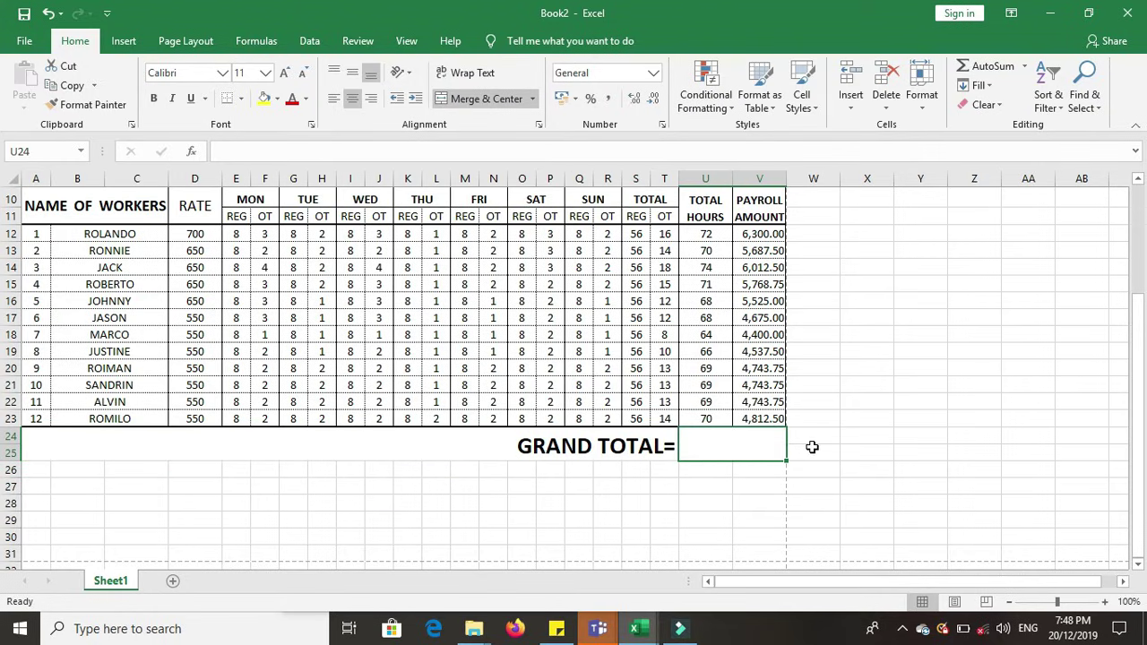
text(=)
click(751, 417)
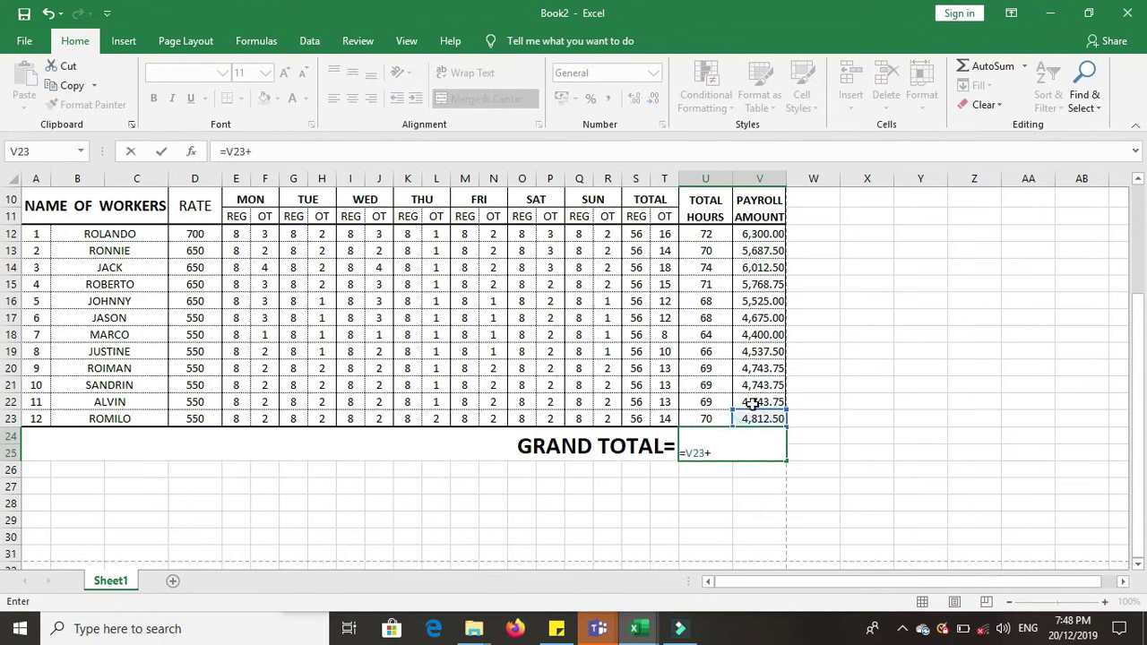
click(751, 401)
text(+)
click(757, 385)
text(+)
click(760, 368)
text(+)
click(760, 334)
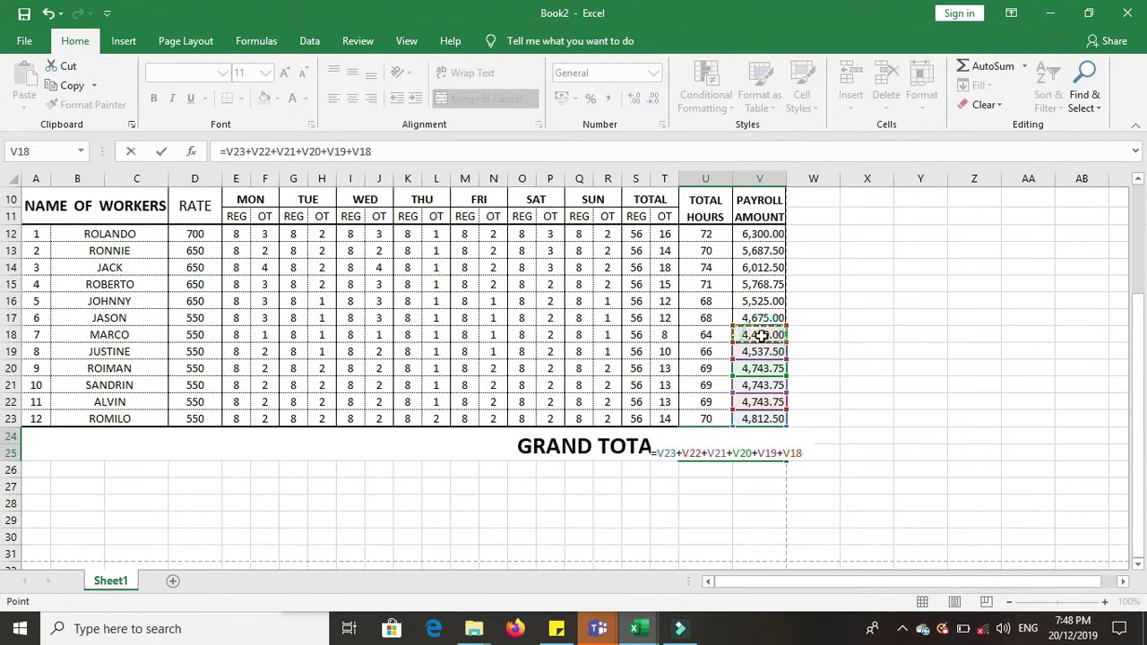
text(+)
click(760, 318)
click(760, 301)
click(759, 285)
text(+)
click(759, 267)
text(+)
click(759, 251)
click(760, 233)
key(Return)
Step: Merge and centre the 61,950.00 grand total and make it bold at size 18
drag(758, 459, 705, 436)
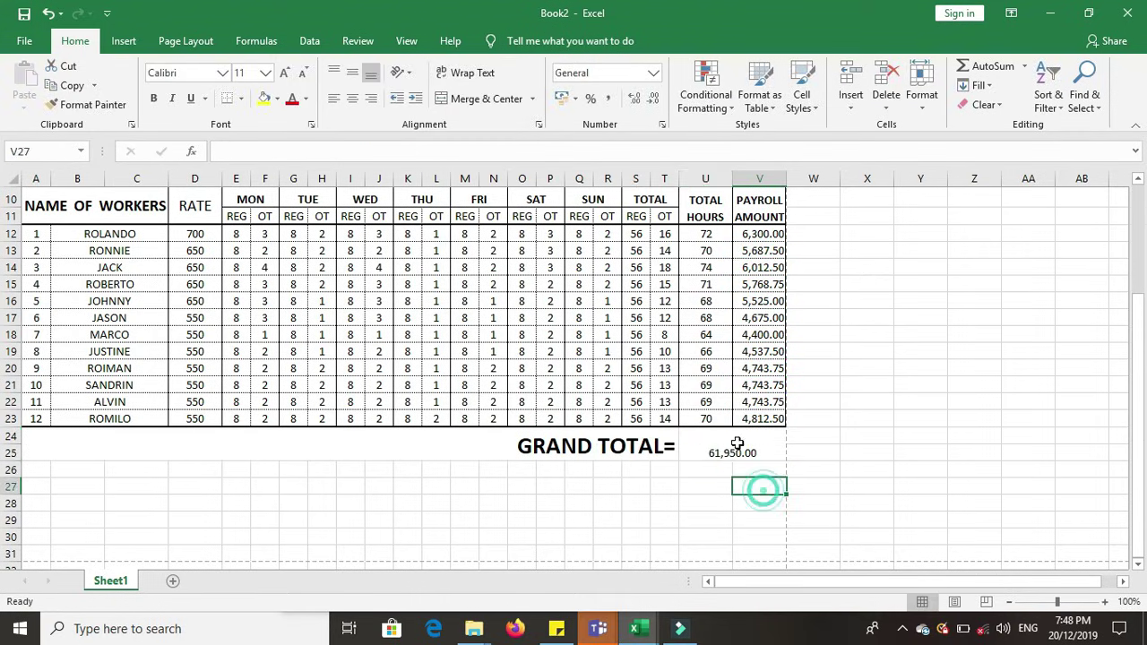
click(484, 98)
click(284, 73)
click(284, 73)
click(283, 73)
click(284, 73)
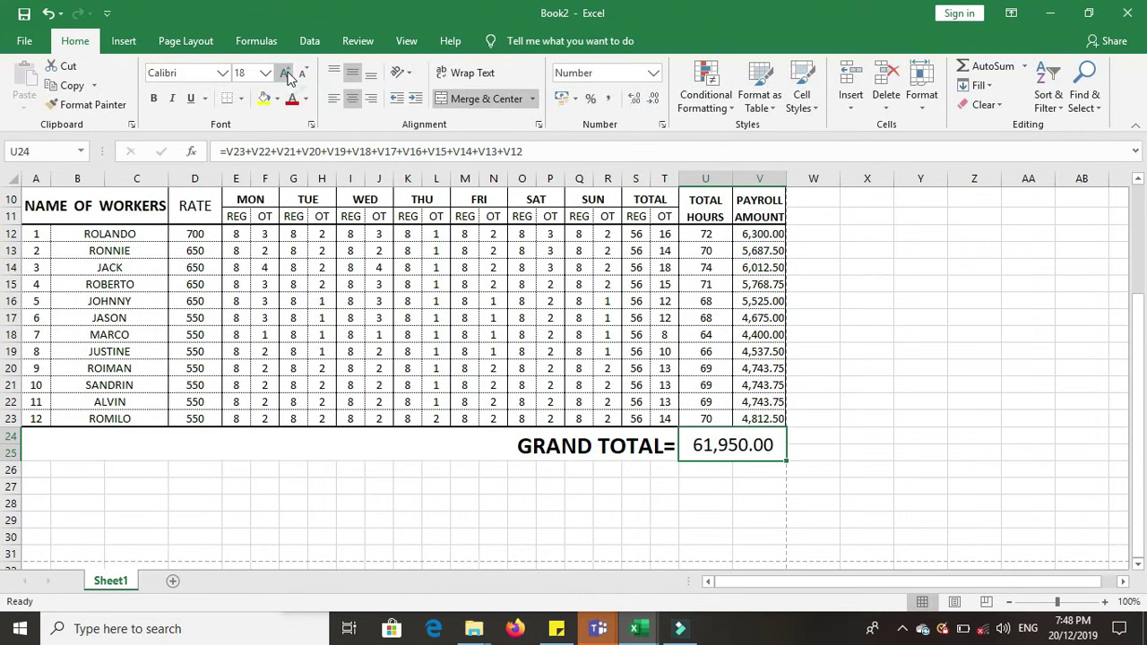
click(842, 486)
scroll(749, 440, up, 1)
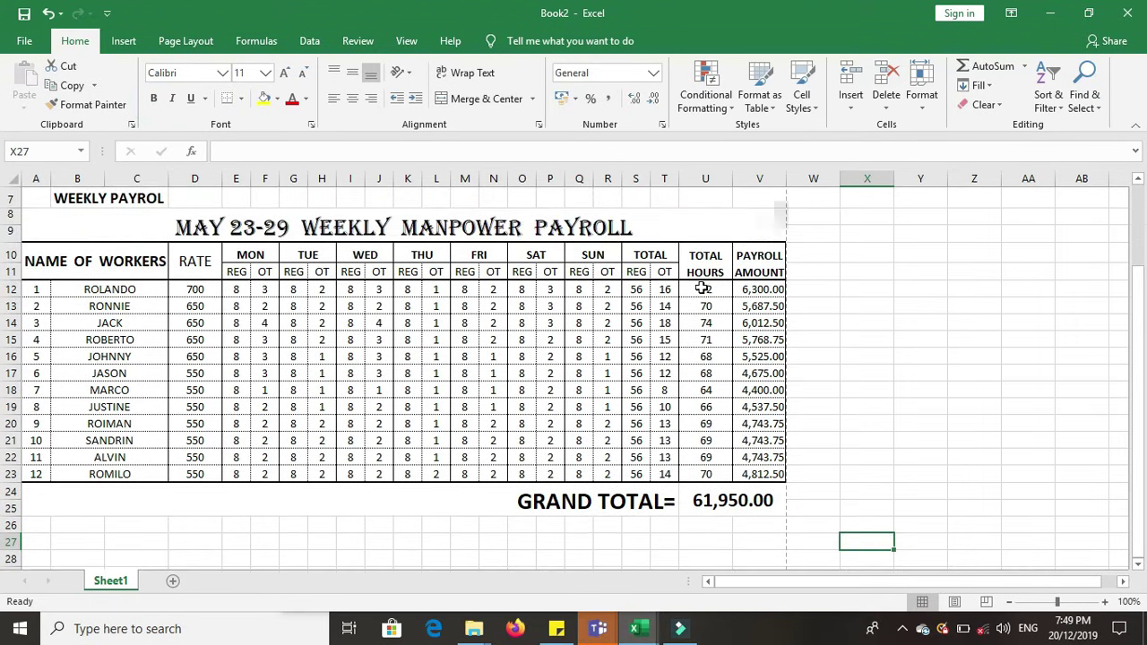
Step: Review the REG total formulas in S12 through S23 without changing them
double_click(638, 290)
key(Return)
double_click(637, 305)
key(Return)
double_click(636, 339)
key(Escape)
double_click(636, 340)
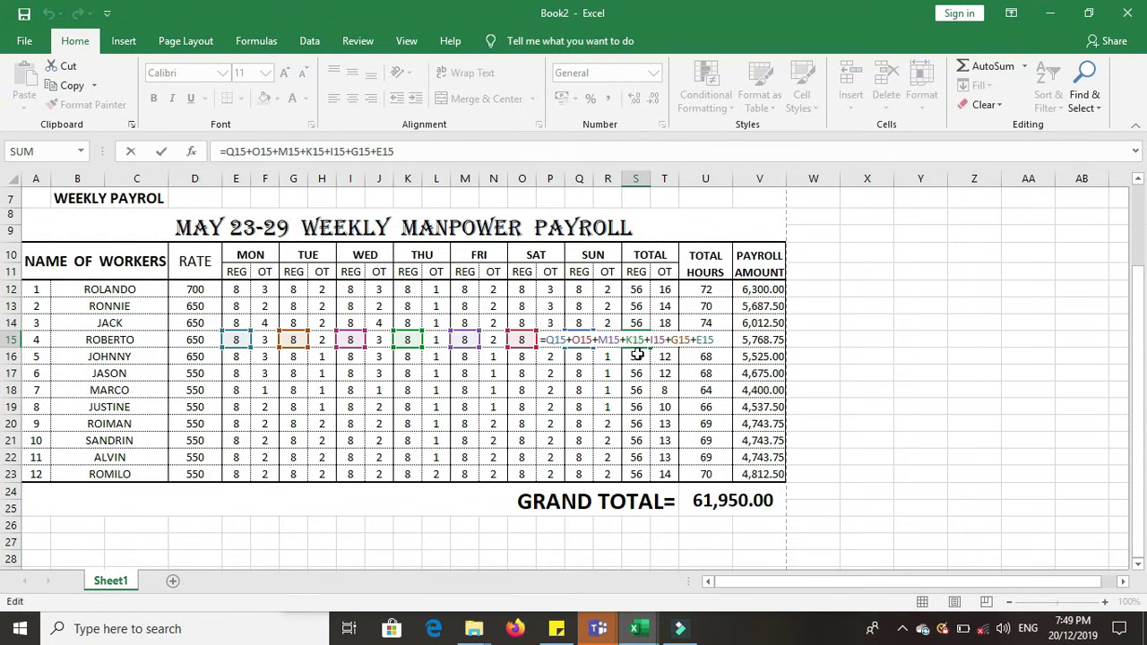
key(Return)
double_click(636, 357)
key(Return)
double_click(635, 377)
key(Return)
double_click(636, 390)
key(Return)
double_click(636, 407)
key(Return)
double_click(637, 425)
key(Return)
double_click(636, 439)
key(Return)
double_click(637, 457)
key(Return)
double_click(638, 475)
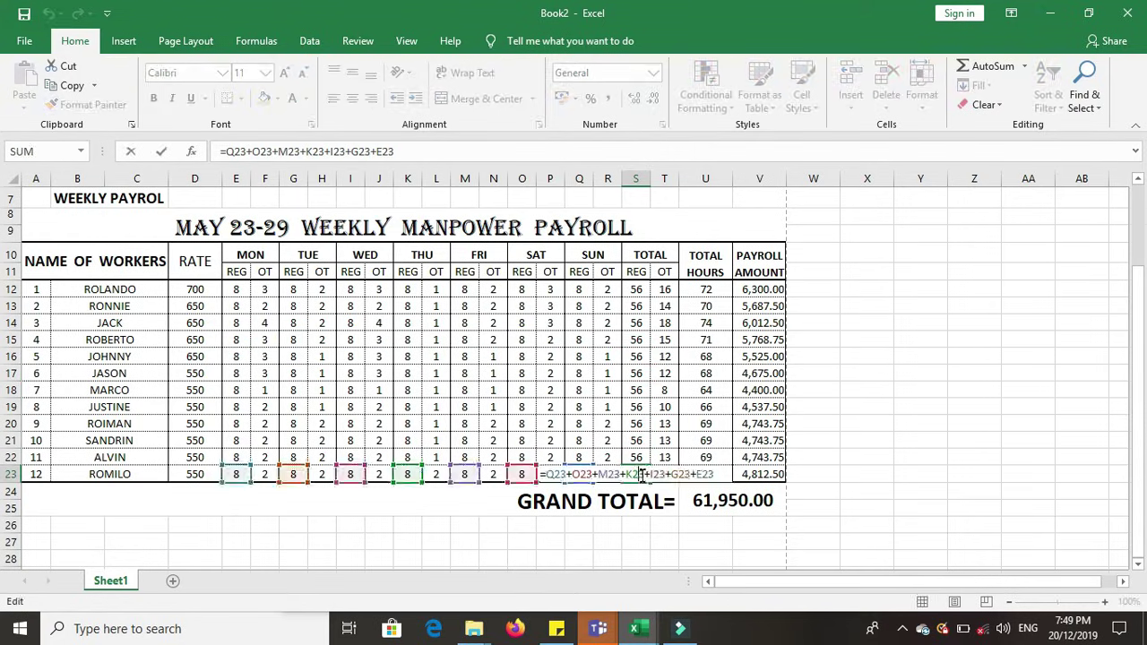
key(Return)
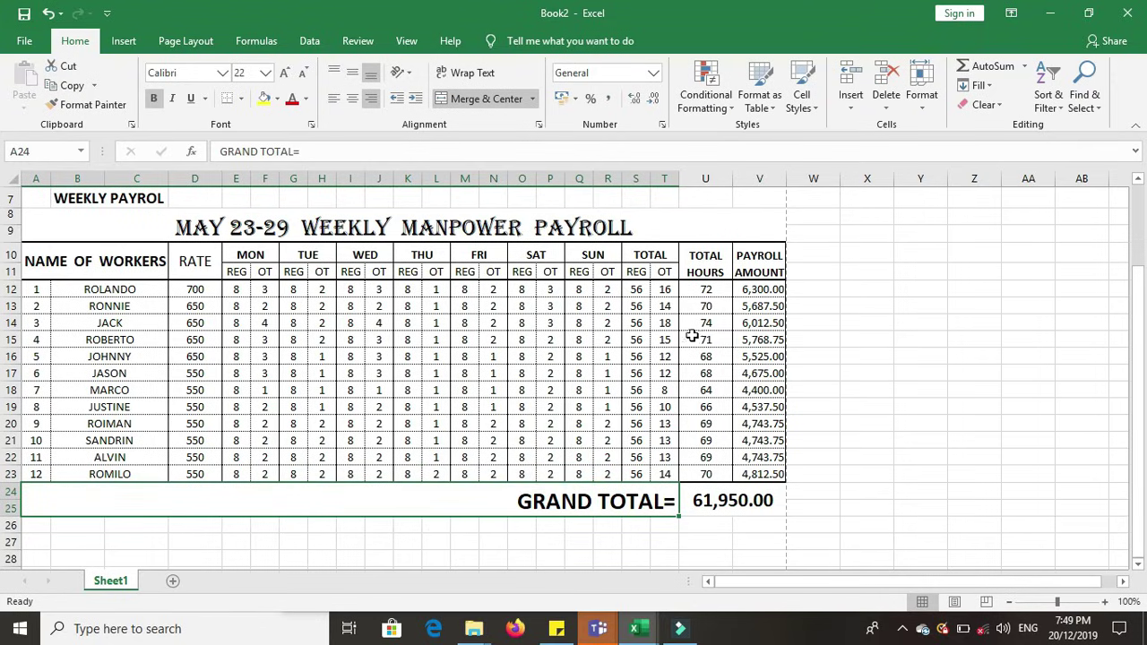
Step: Check the total-hours formulas in U16–U17 and the pay formulas in V12–V14
double_click(715, 359)
key(Return)
double_click(714, 373)
key(Return)
double_click(761, 289)
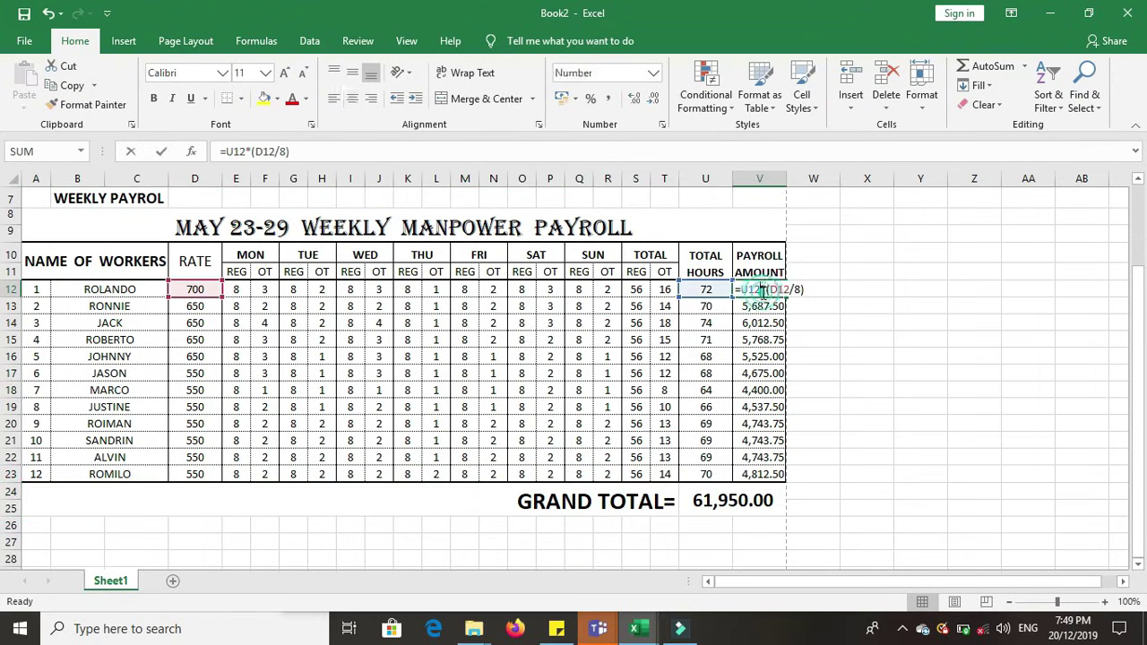
key(Return)
double_click(766, 306)
key(Return)
double_click(763, 322)
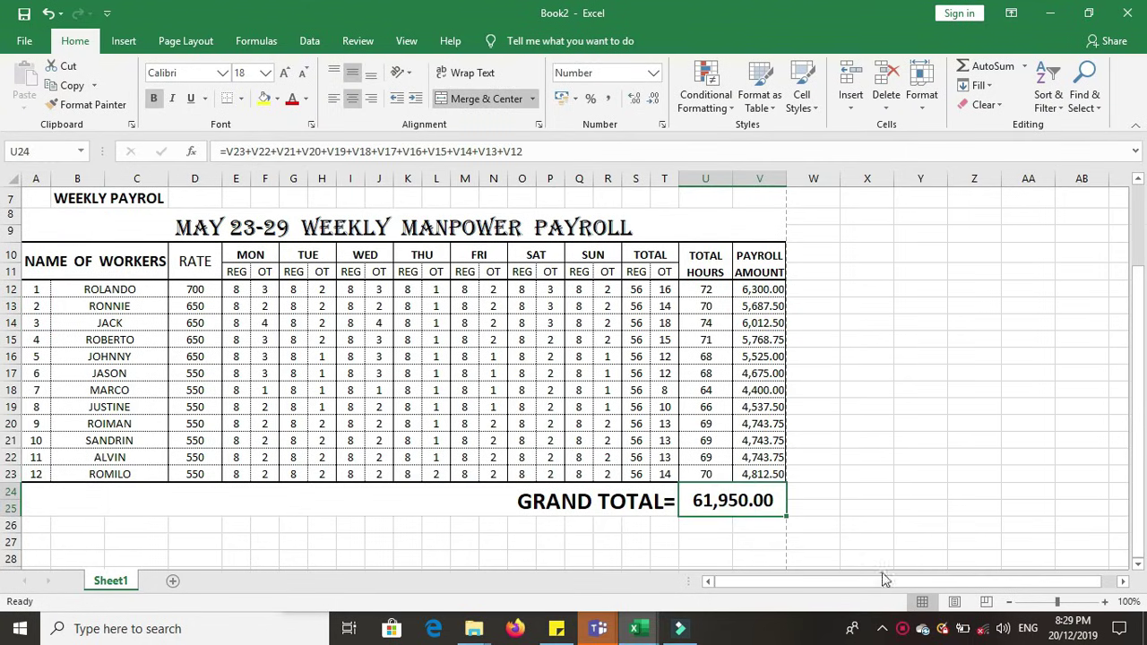
Step: Put an outline border around the GRAND TOTAL rows A24:V25 via Format Cells
drag(767, 505, 301, 504)
right_click(183, 501)
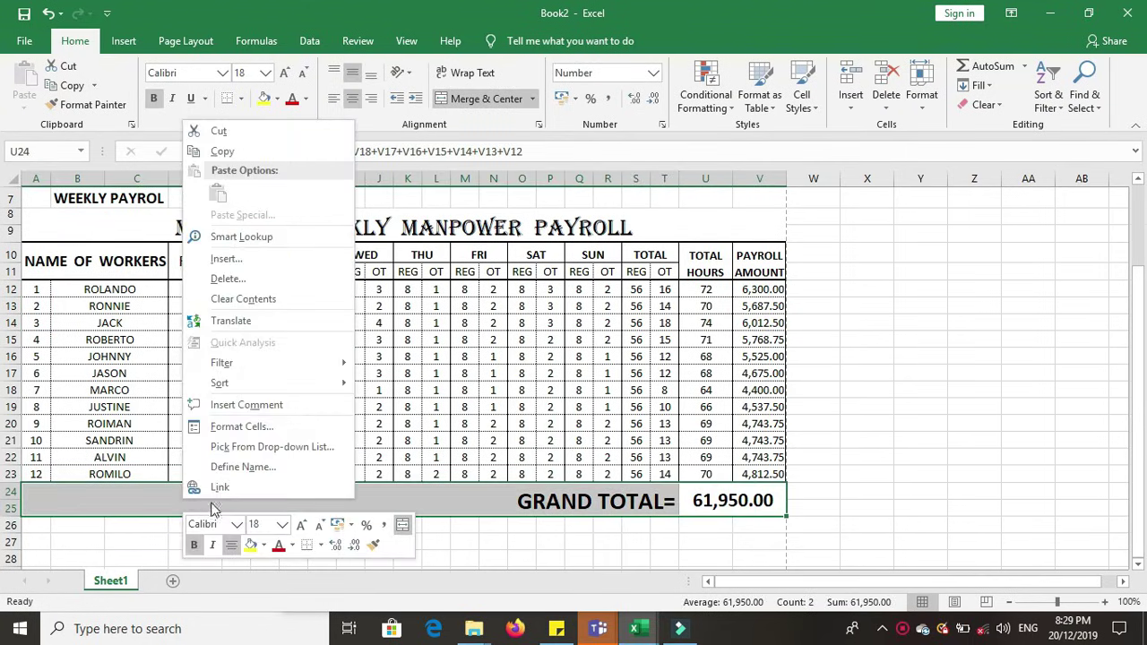
click(241, 427)
click(236, 240)
click(236, 437)
click(297, 414)
click(340, 384)
click(389, 587)
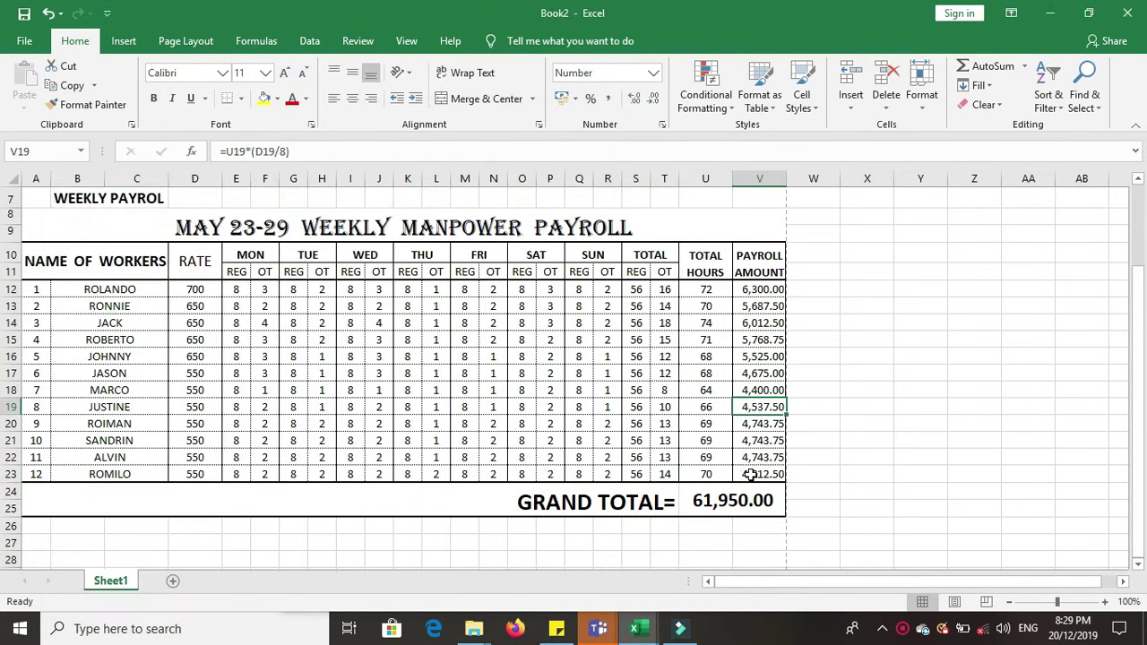
click(937, 405)
Step: Move the WEEKLY PAYROL label from B7 to C6 beside SUBJECT:
scroll(517, 455, up, 3)
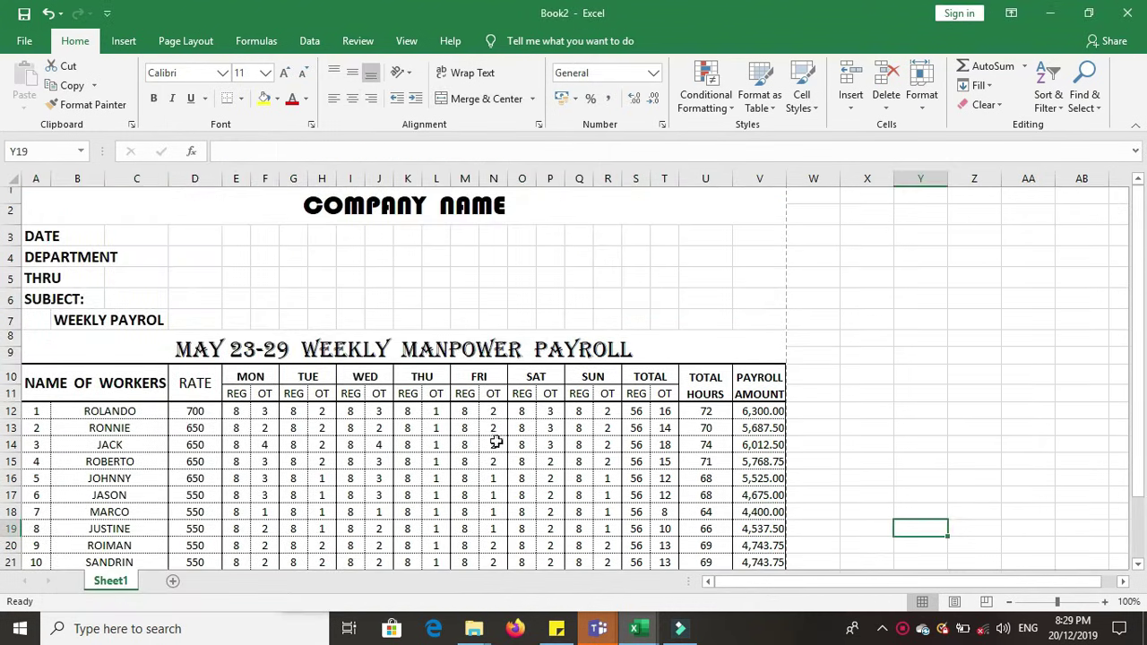
click(70, 325)
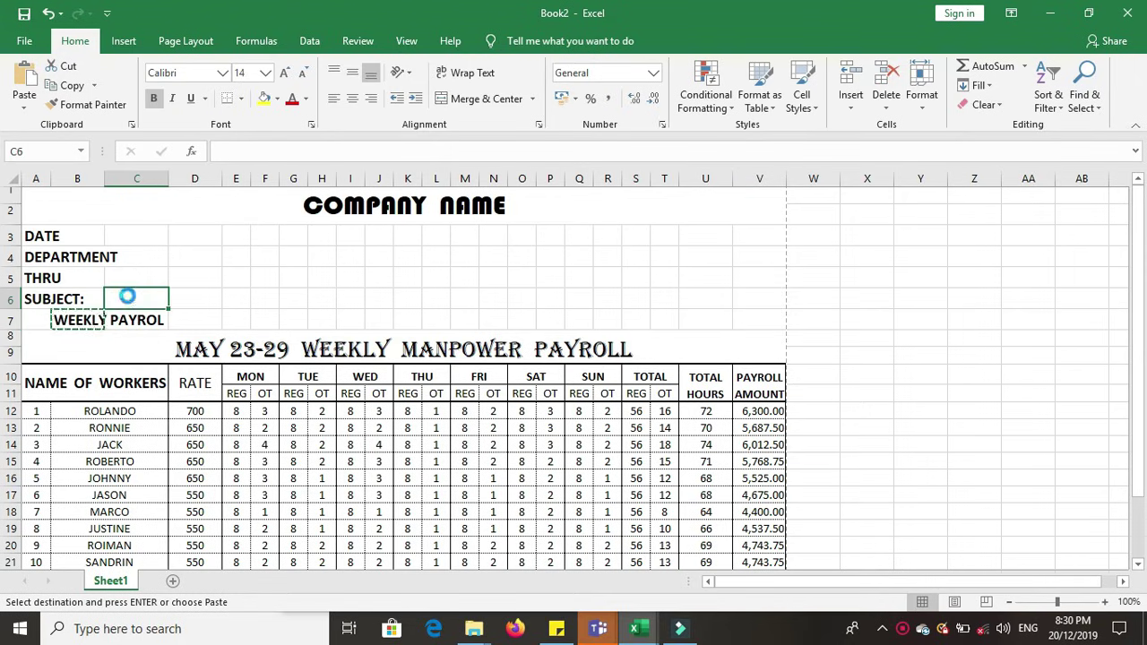
drag(70, 324, 135, 302)
Step: Delete the now-empty row 7
click(11, 319)
right_click(14, 325)
click(54, 456)
click(352, 394)
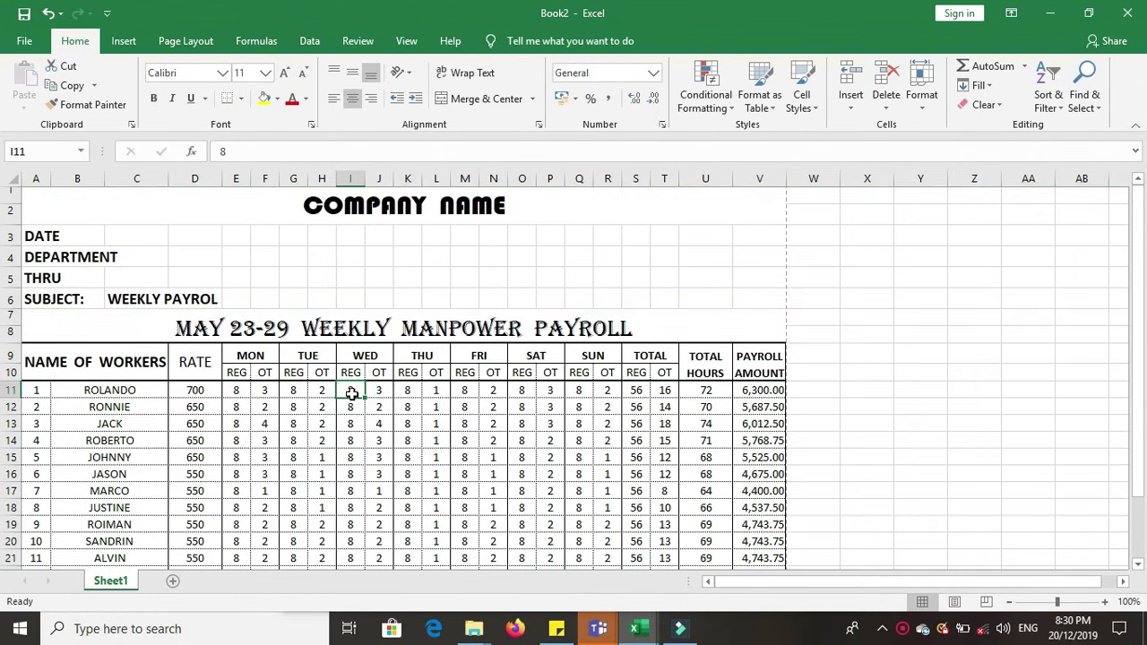
Step: Make the COMPANY NAME heading in A1 blue
click(368, 204)
click(305, 99)
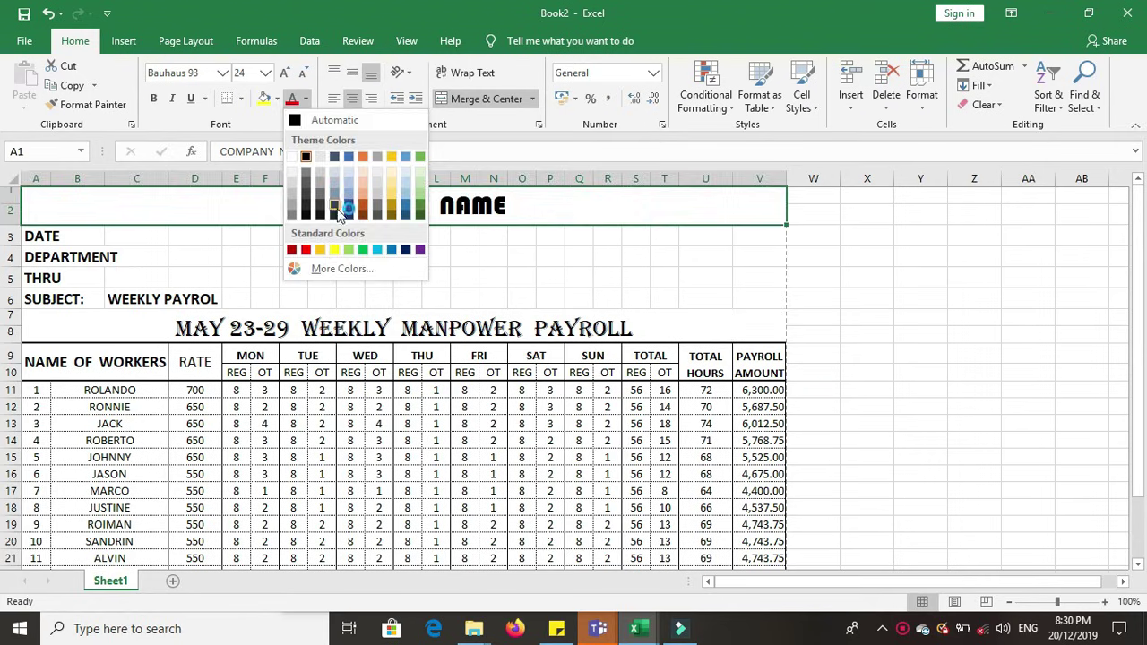
click(348, 208)
click(484, 425)
Step: Colour the MAY 23-29 title text green
scroll(458, 416, down, 2)
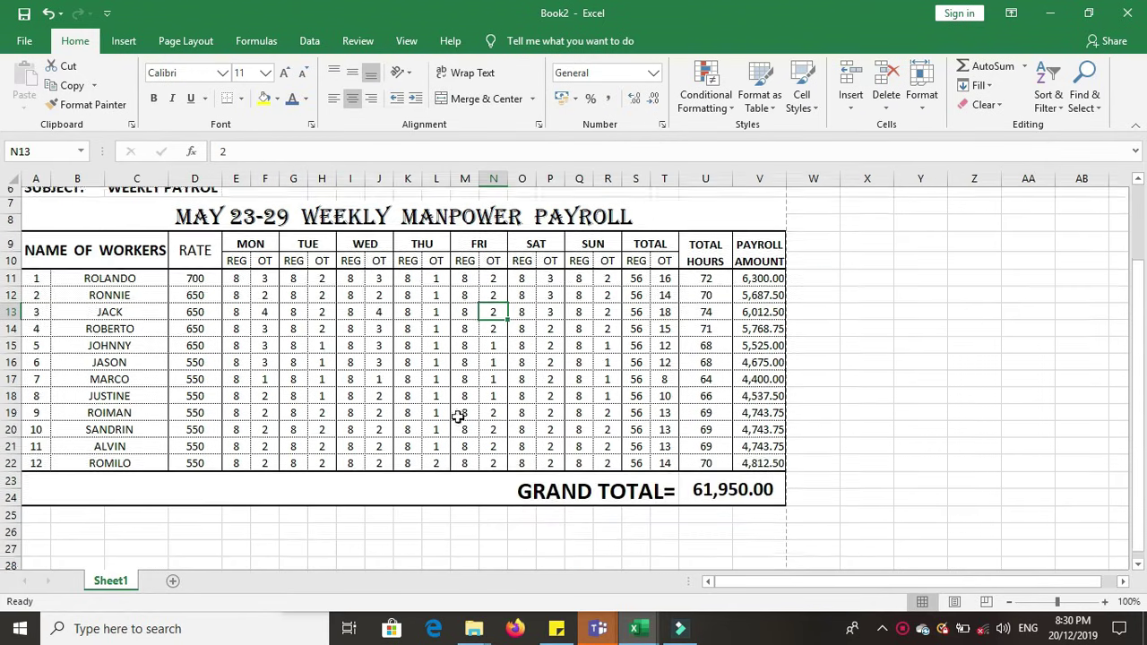
scroll(458, 416, up, 1)
click(376, 269)
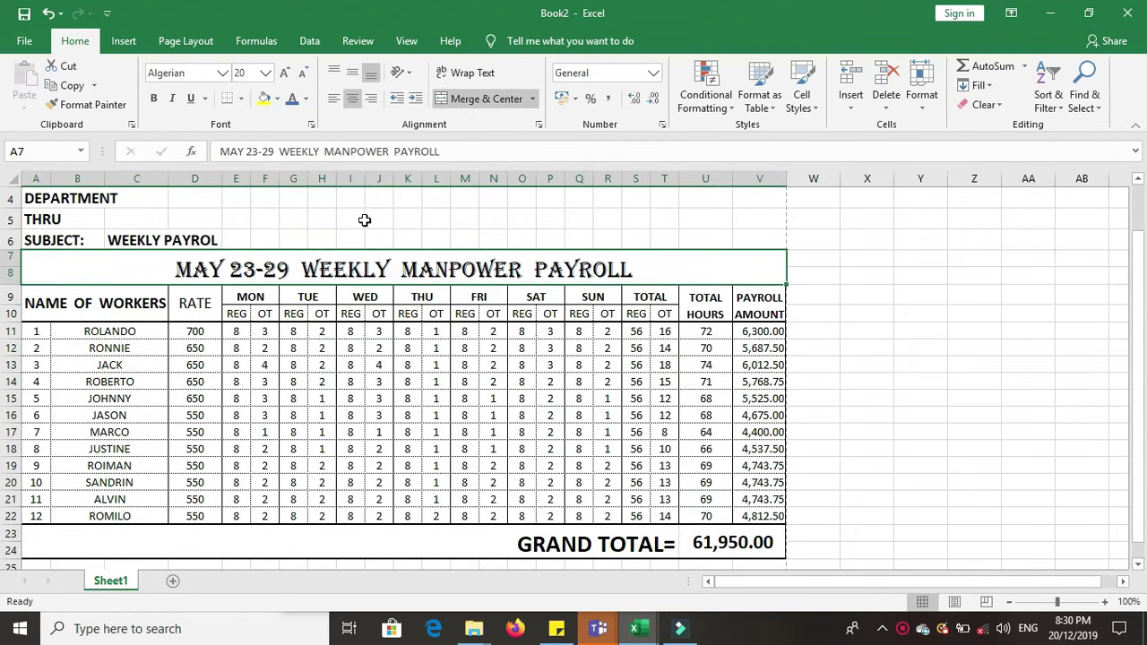
click(306, 98)
click(370, 249)
click(448, 361)
click(396, 273)
Step: Make the MON REG subheading light blue and the MON OT subheading red
scroll(354, 301, down, 1)
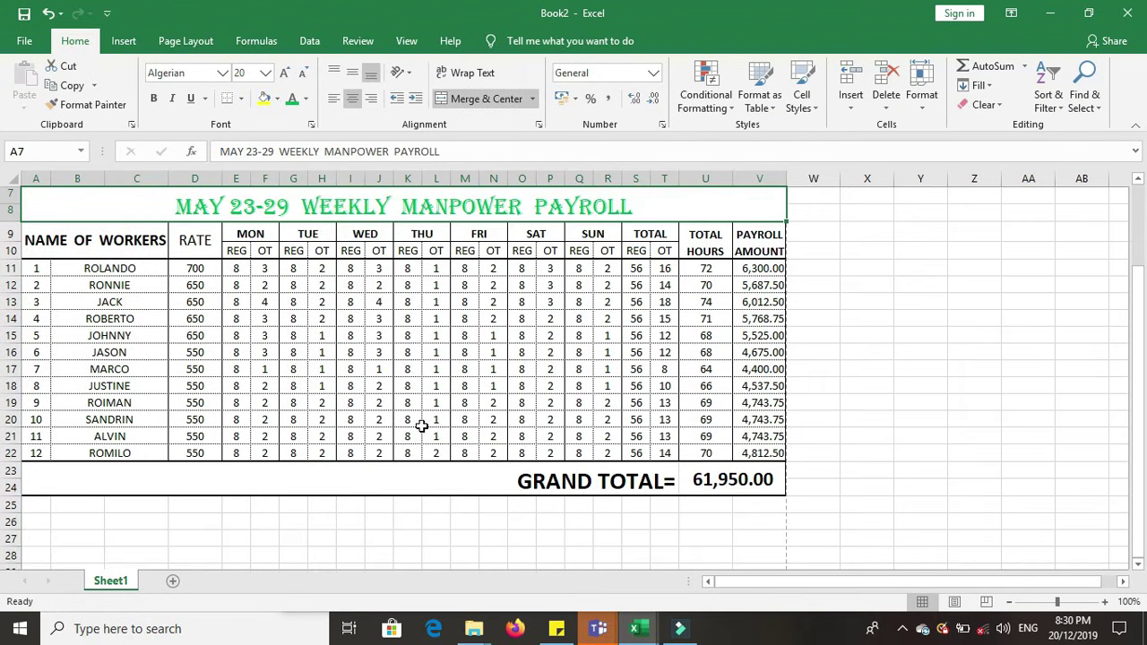
scroll(421, 423, up, 1)
click(236, 314)
click(304, 100)
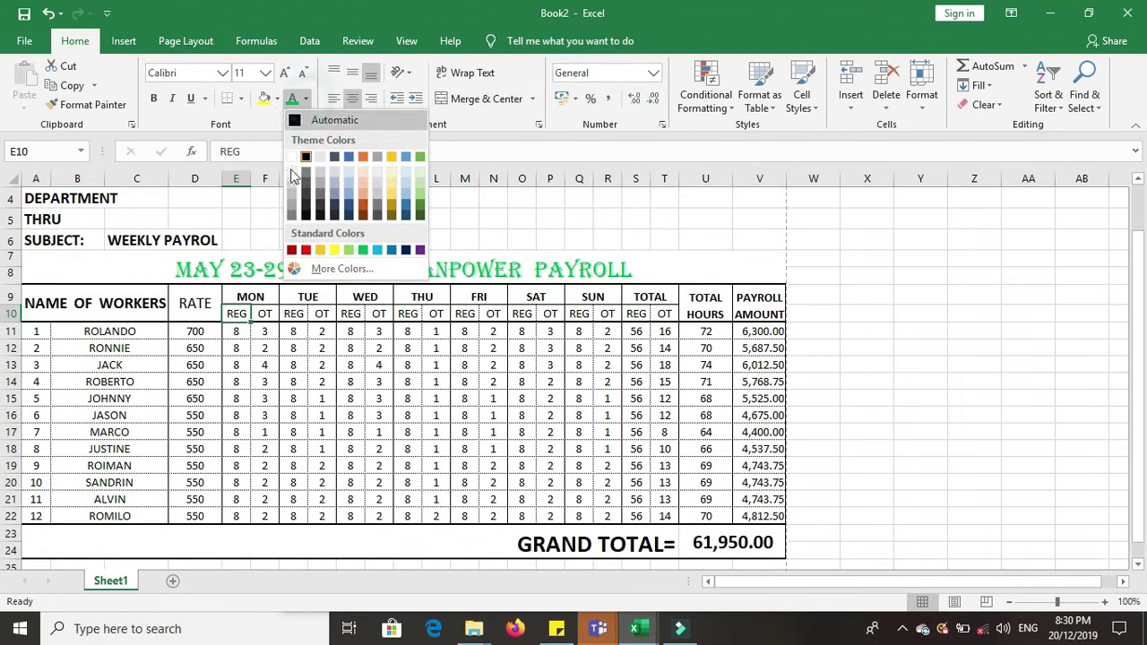
click(376, 250)
click(266, 347)
click(264, 313)
click(304, 101)
click(305, 249)
Step: Copy the coloured MON REG/OT pair onto the TUE through SUN subheadings
click(300, 367)
drag(242, 316, 253, 315)
key(ctrl+c)
ctrl+click(293, 314)
ctrl+click(350, 314)
ctrl+click(407, 313)
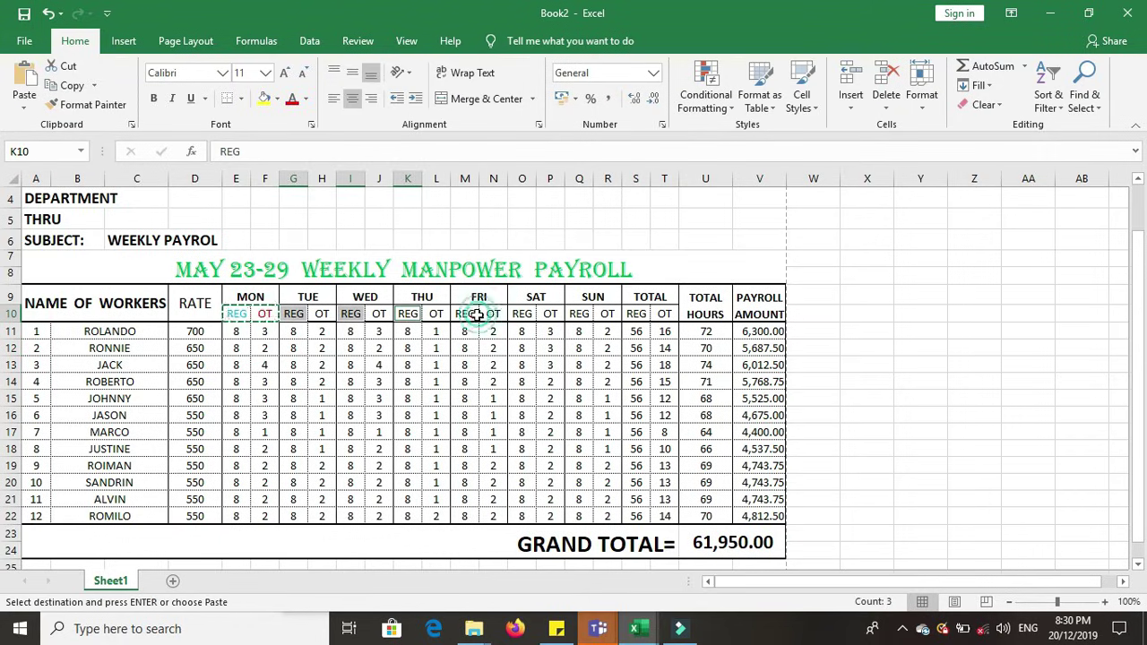
ctrl+click(470, 314)
ctrl+click(524, 313)
ctrl+click(578, 315)
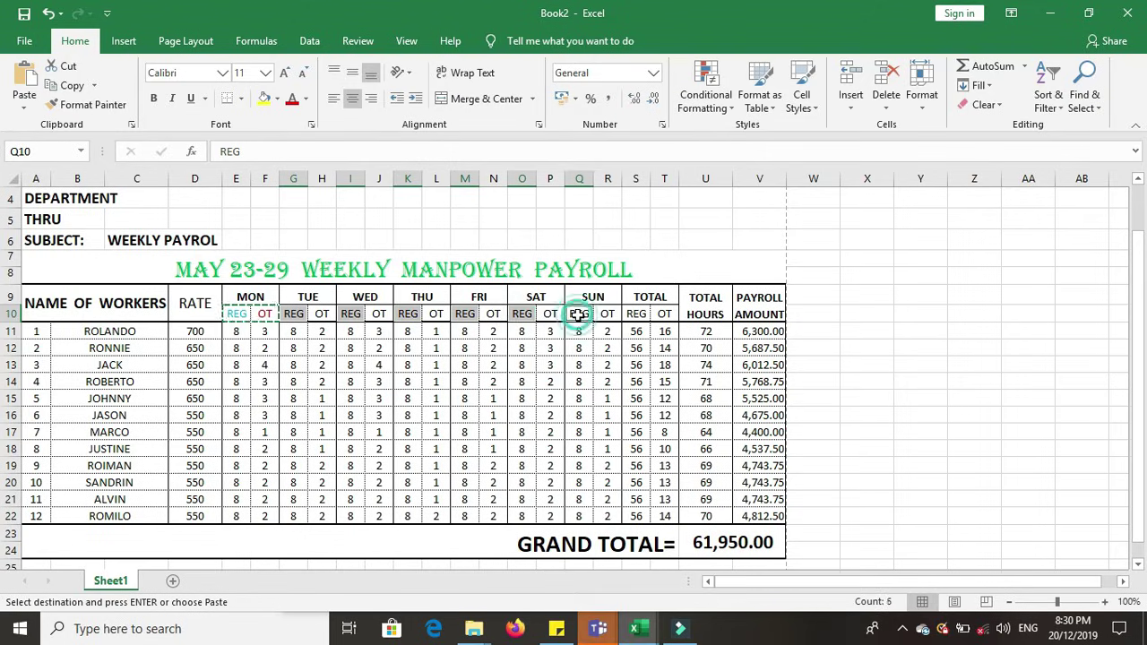
key(ctrl+v)
Step: Paste the REG/OT colours onto the TOTAL subheadings
click(636, 314)
drag(636, 313, 663, 313)
key(ctrl+v)
click(636, 348)
Step: Check the recoloured subheading cells and select the GRAND TOTAL= label
click(521, 365)
click(236, 314)
click(264, 347)
click(492, 365)
click(636, 364)
scroll(579, 407, down, 1)
scroll(578, 407, up, 1)
scroll(500, 415, down, 1)
scroll(500, 415, up, 1)
click(588, 544)
Step: Make the GRAND TOTAL= label dark blue and the 61,950.00 amount dark red
click(304, 98)
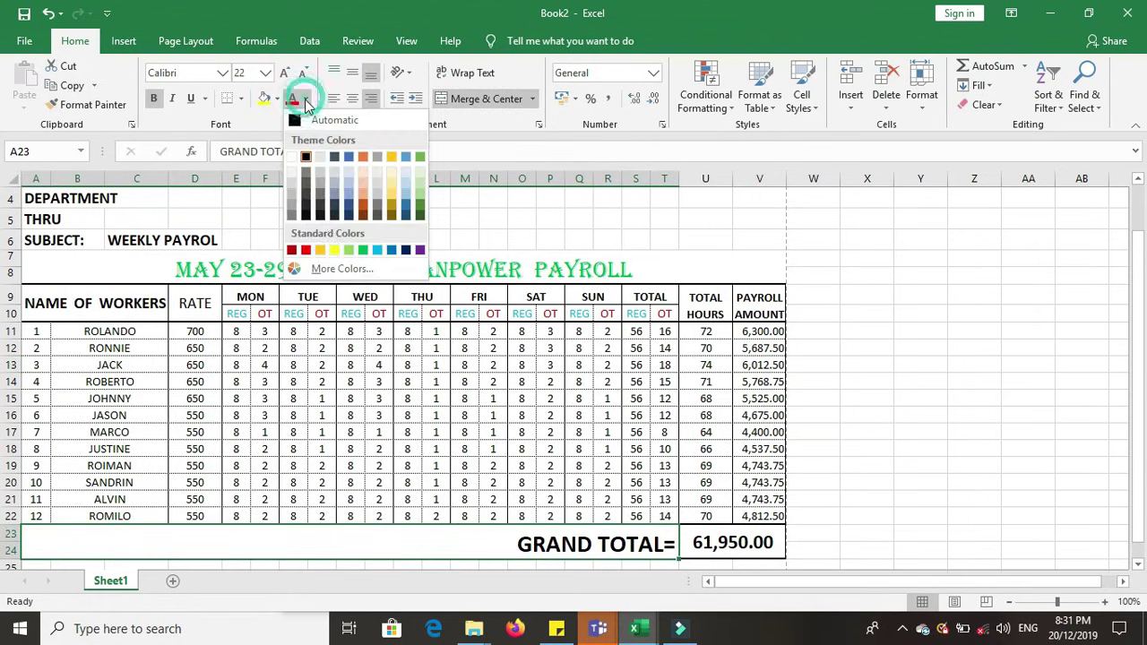
click(354, 208)
click(717, 543)
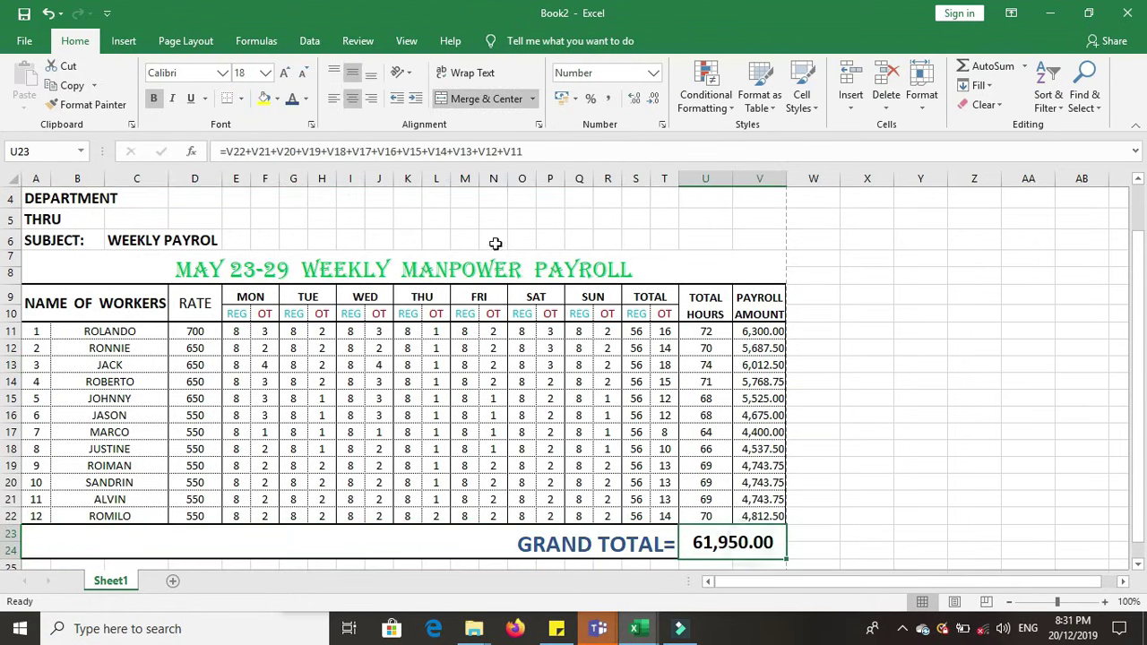
click(305, 99)
click(390, 158)
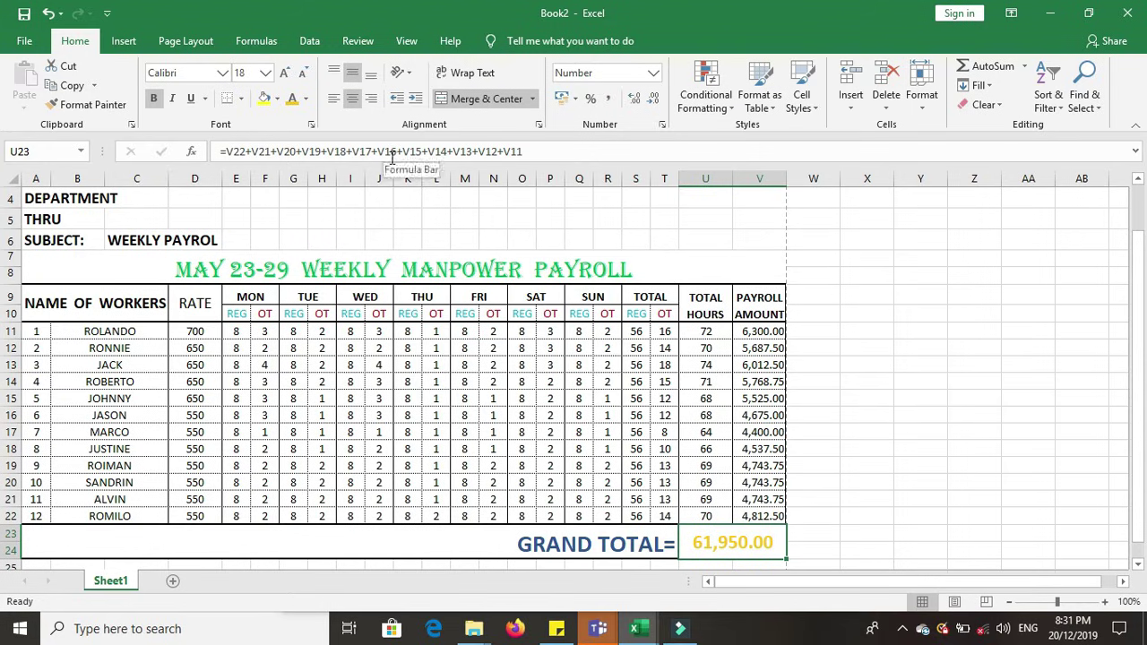
click(305, 98)
click(298, 251)
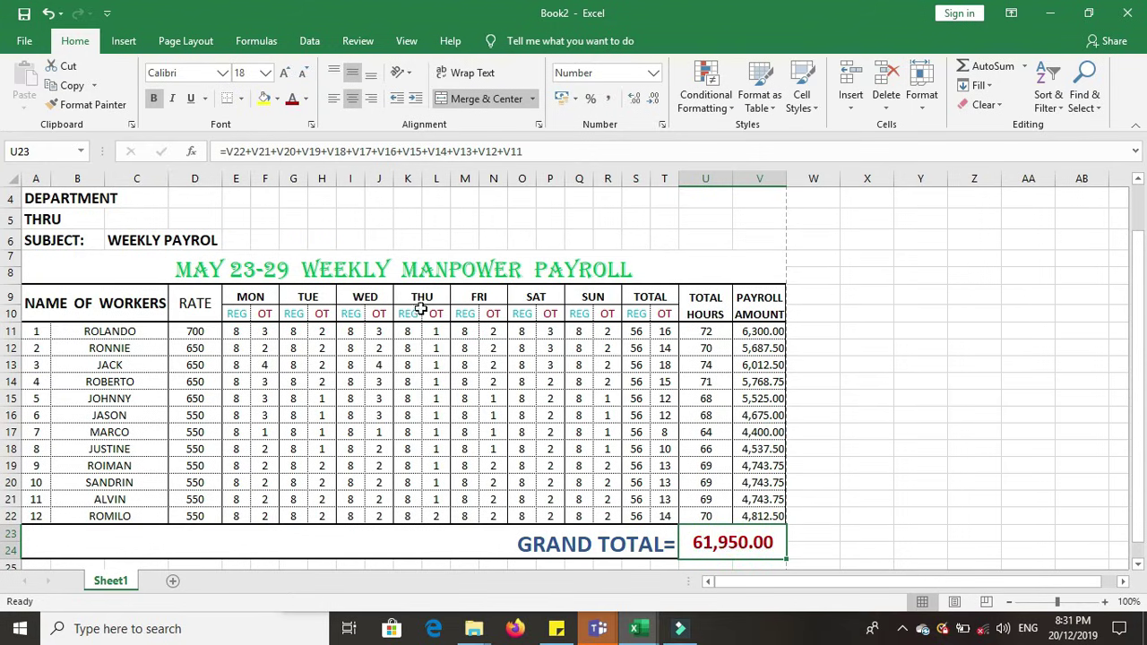
click(842, 364)
double_click(746, 548)
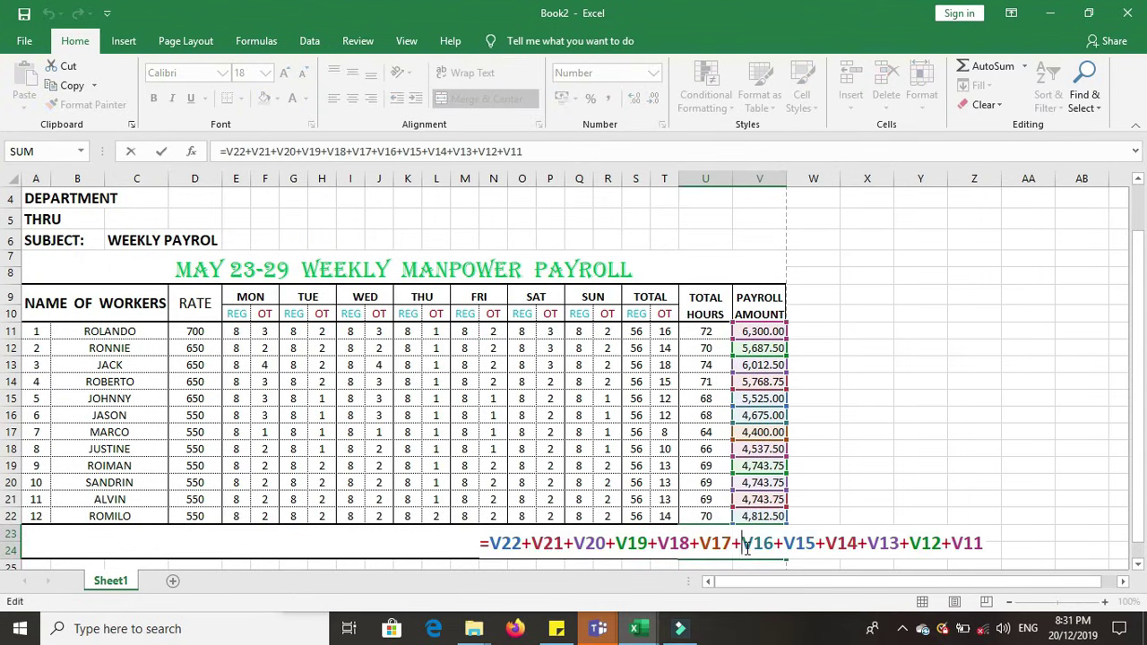
key(Return)
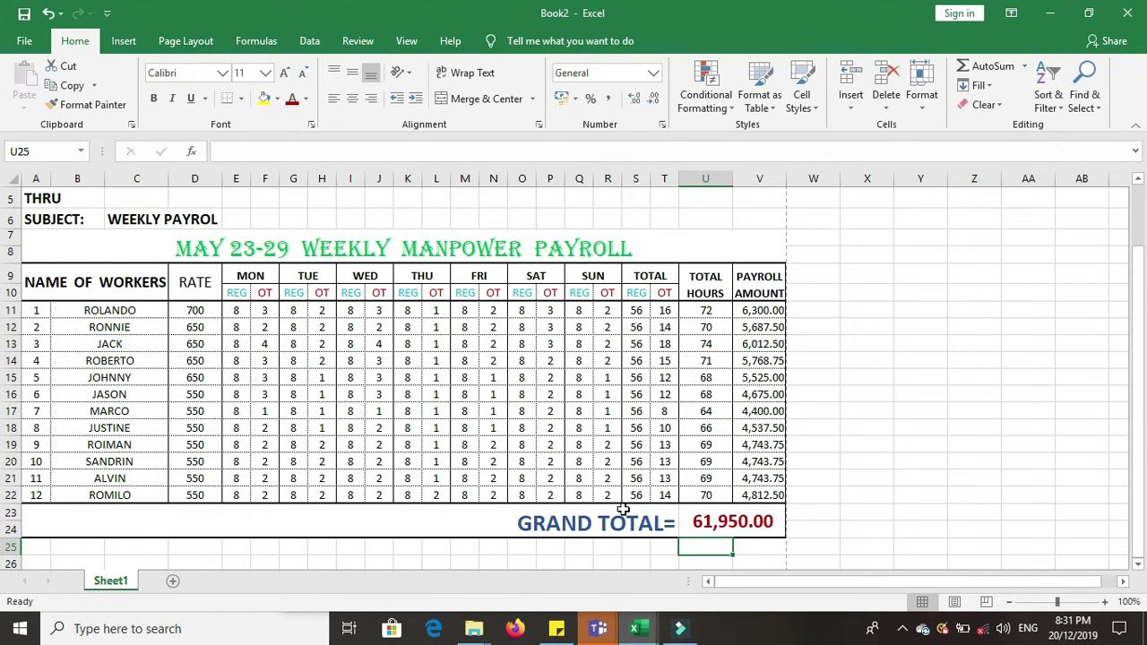
Step: Look over the finished payroll sheet and open the File > Print preview
scroll(269, 376, down, 1)
scroll(501, 439, down, 2)
click(571, 446)
scroll(538, 448, up, 4)
scroll(512, 448, down, 1)
scroll(512, 448, down, 2)
scroll(513, 448, up, 4)
click(23, 41)
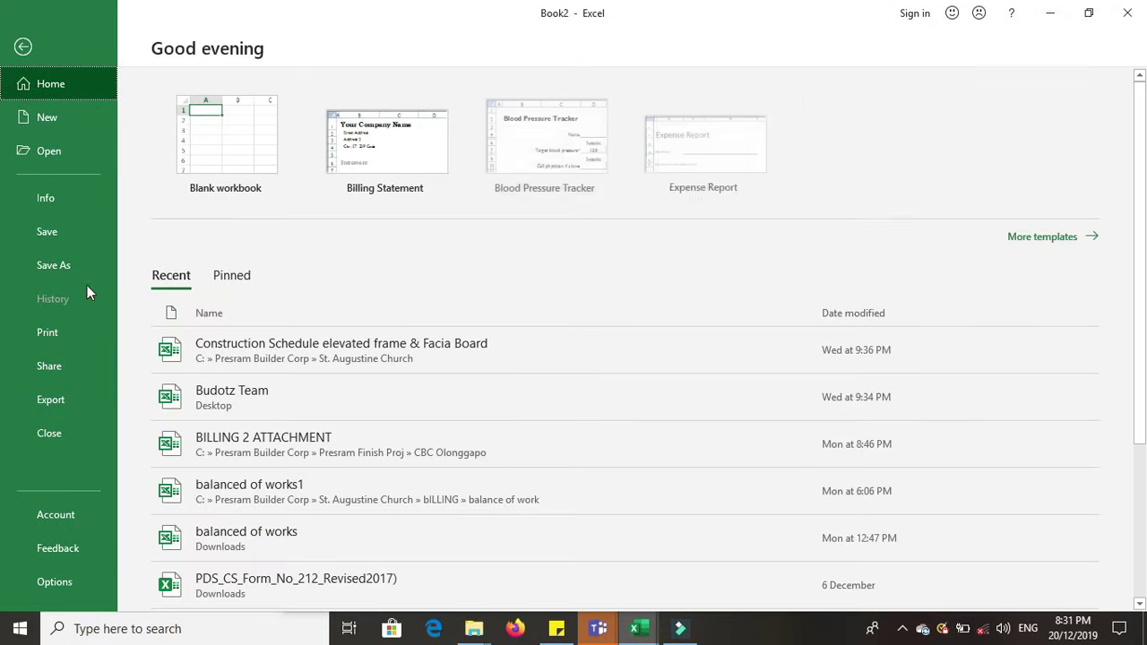
click(62, 330)
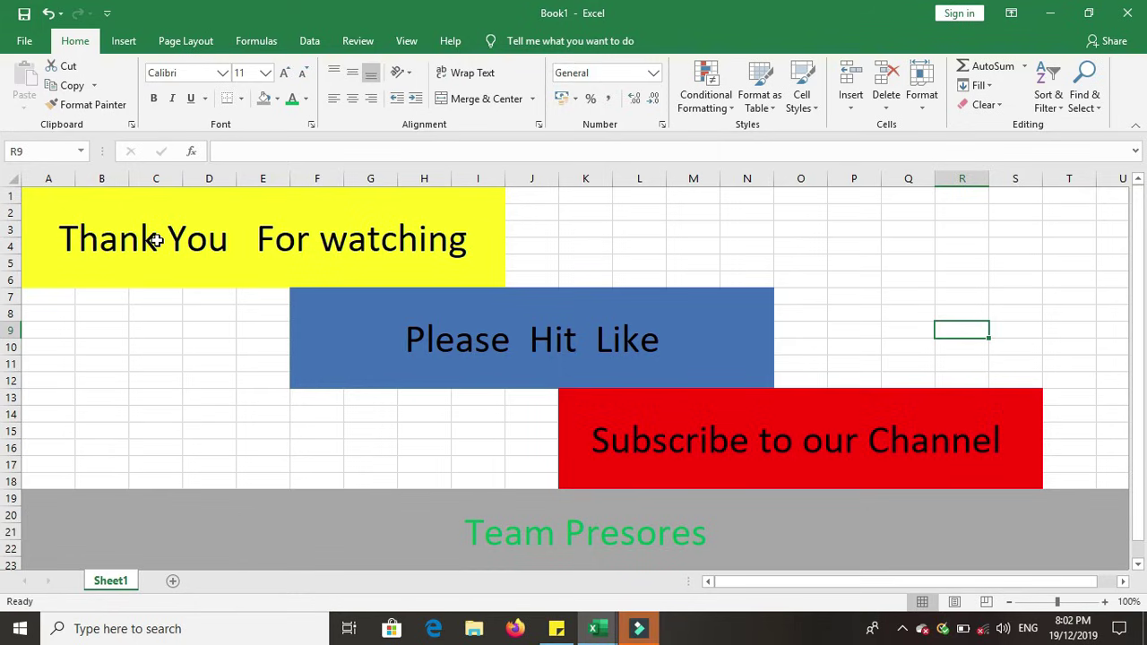
click(154, 240)
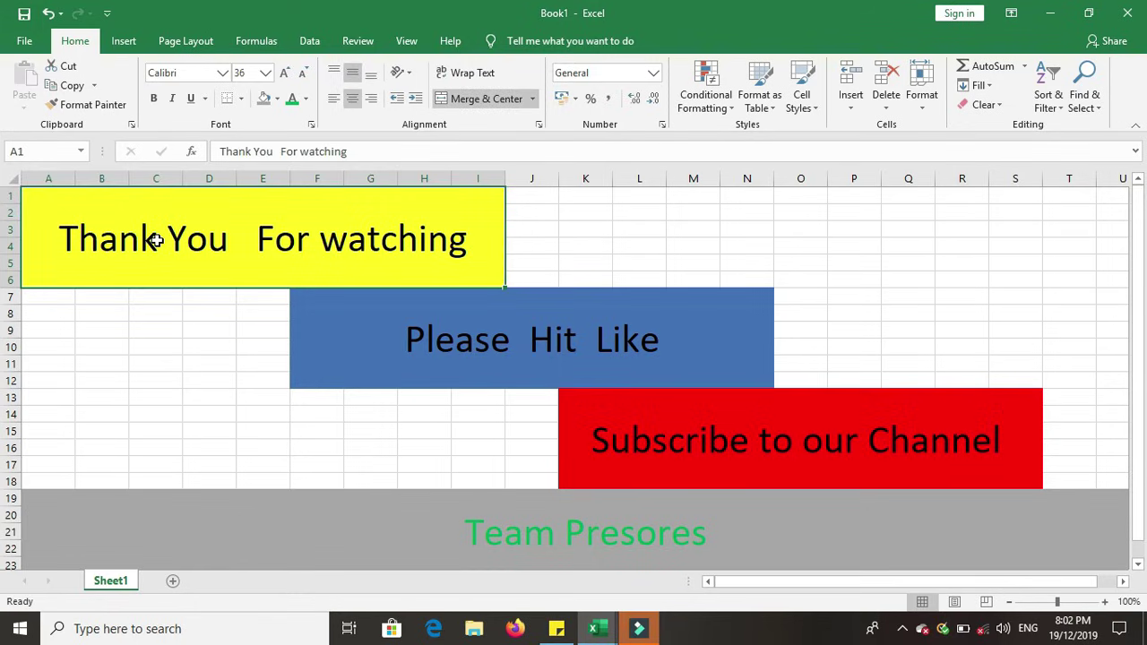
click(540, 345)
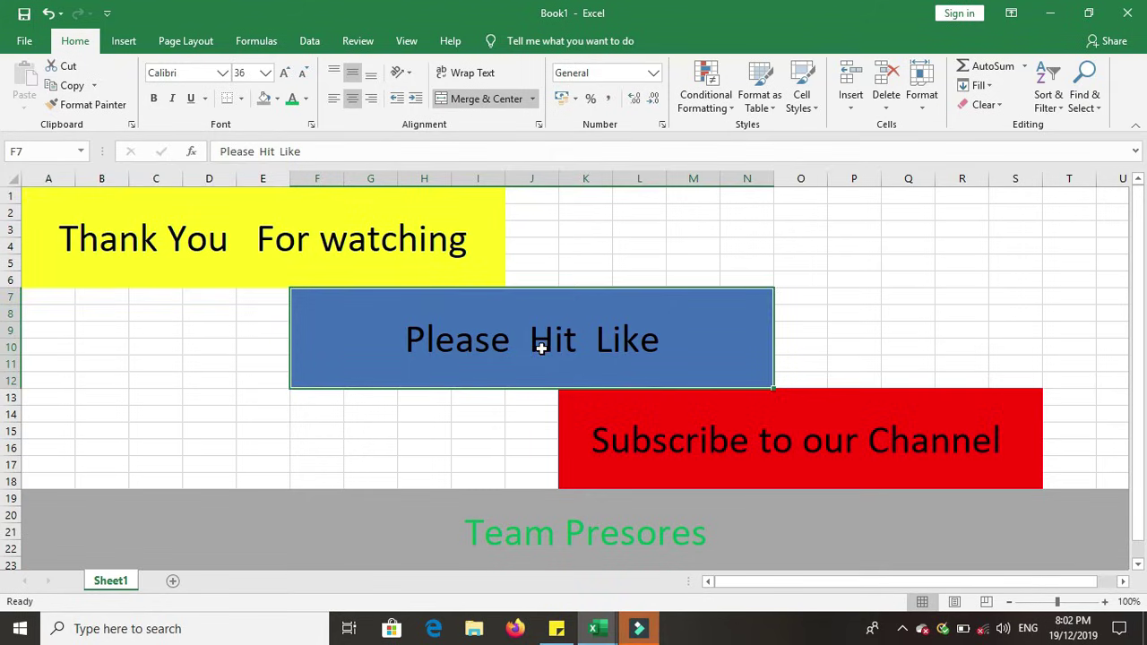
click(804, 440)
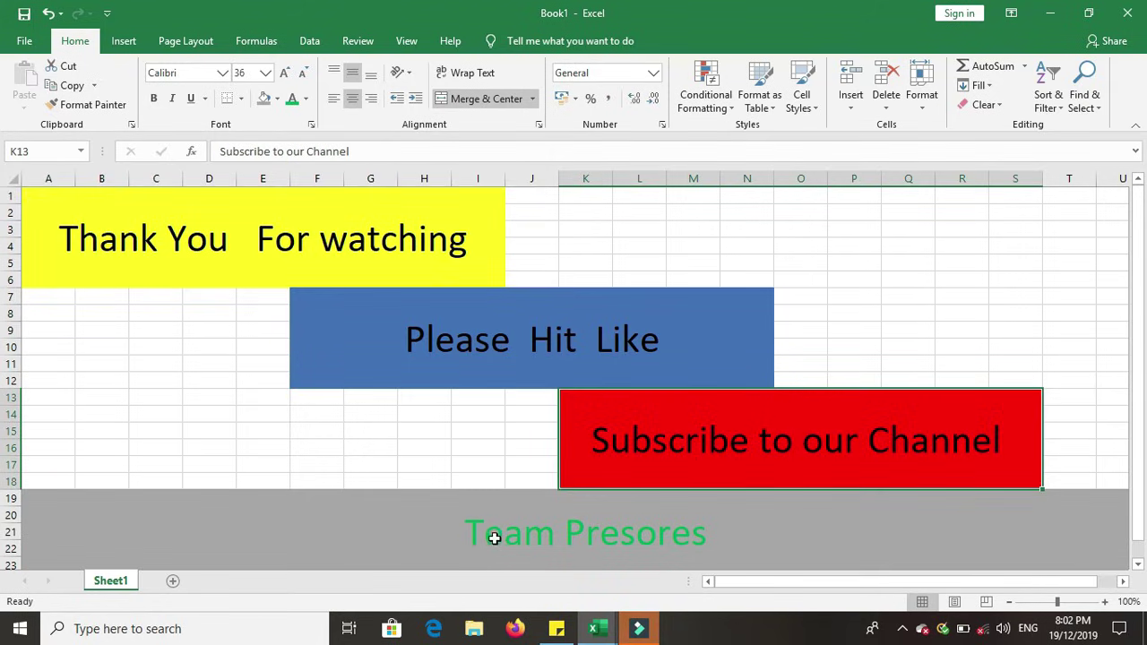
click(438, 538)
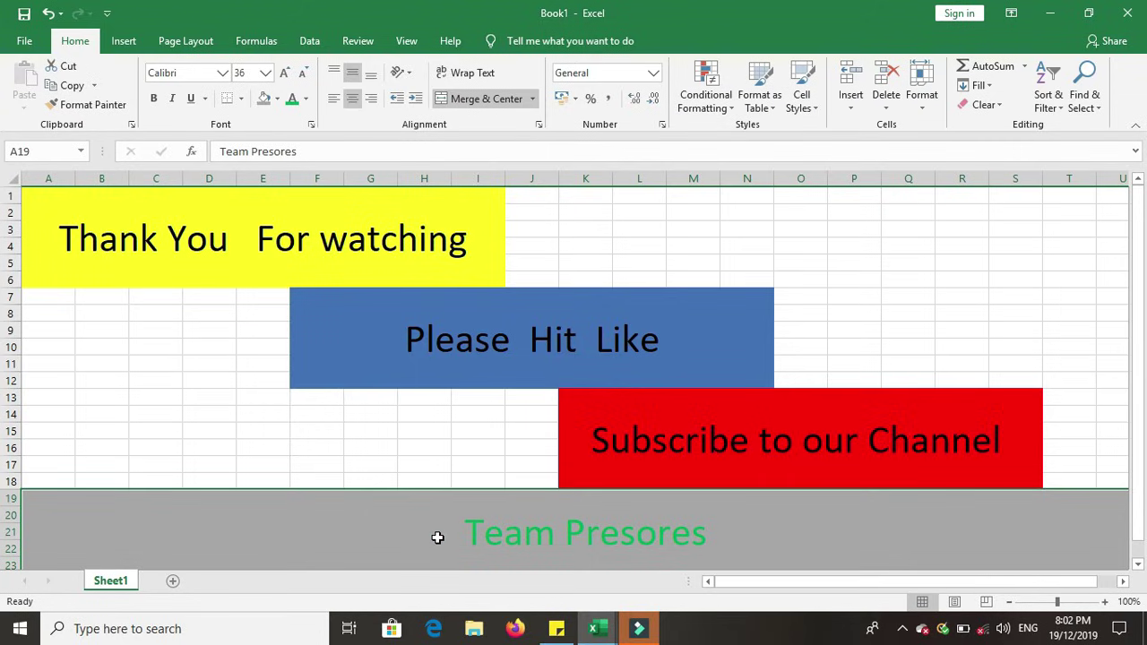